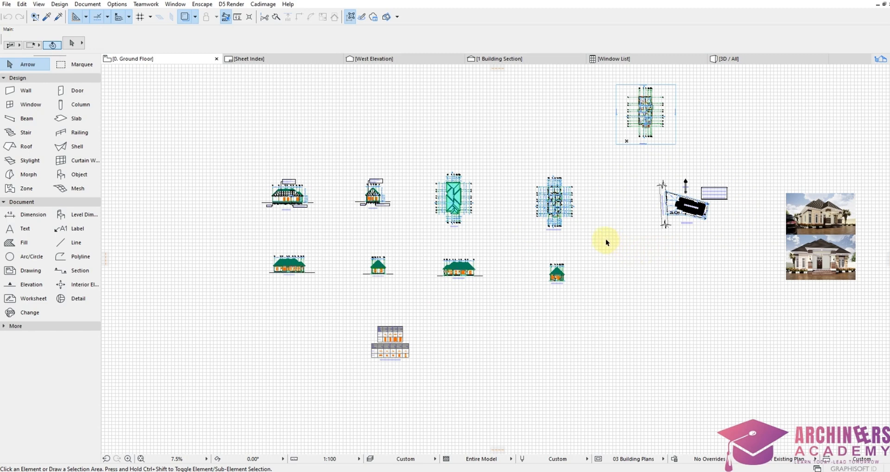
Step: Inspect the two house render images on the plan, then clear the selection
left_click(820, 241)
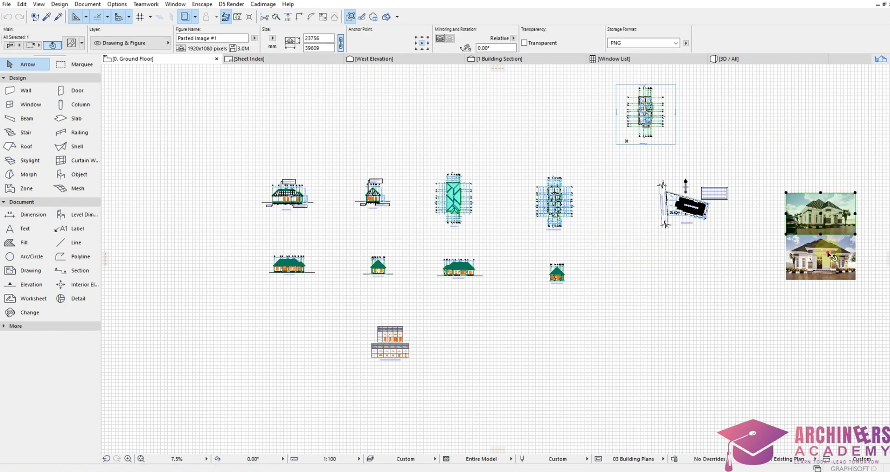
left_click(830, 223)
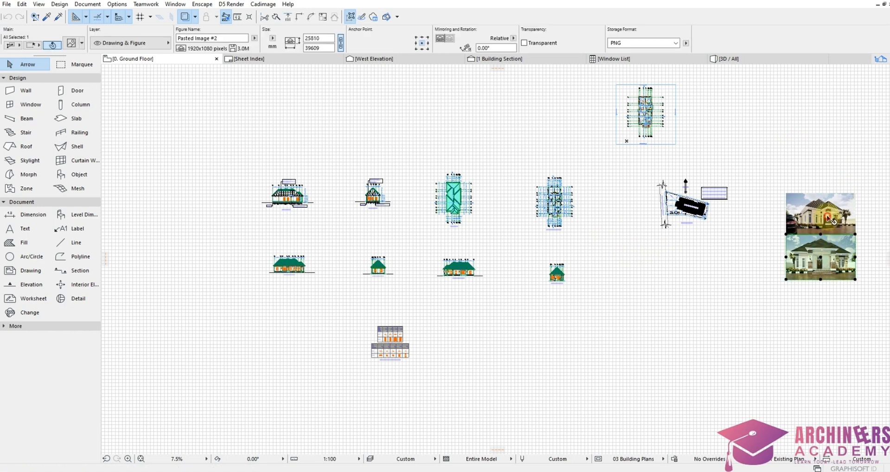
left_click(722, 268)
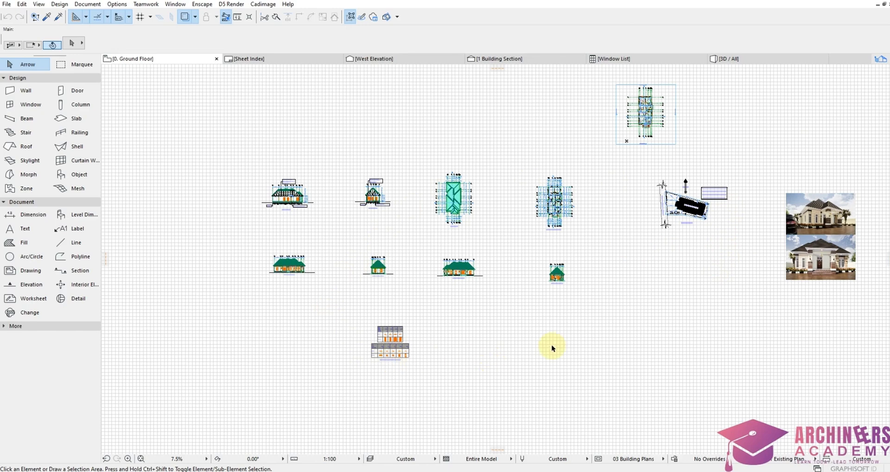
middle_click_drag(715, 193, 734, 204)
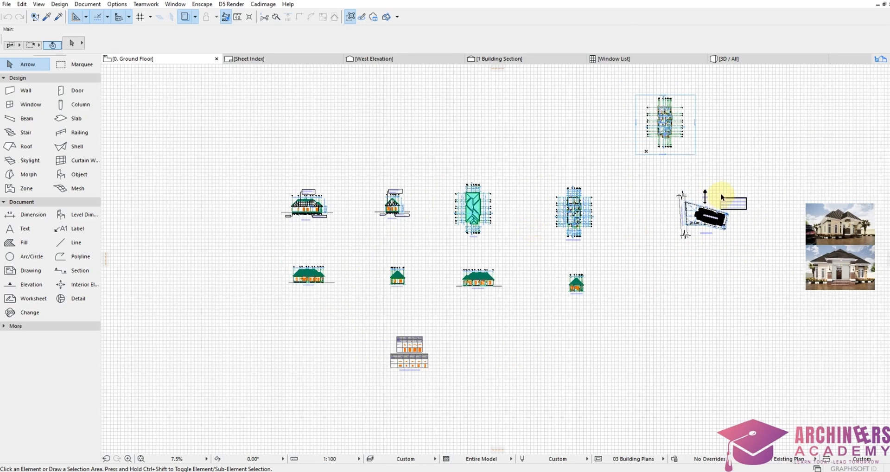
scroll(735, 204, "up", 3)
scroll(737, 221, "down", 4)
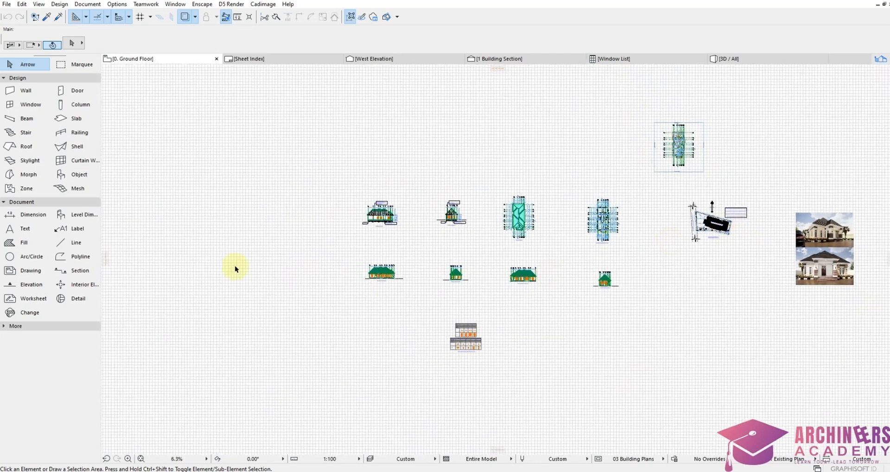
scroll(712, 247, "up", 3)
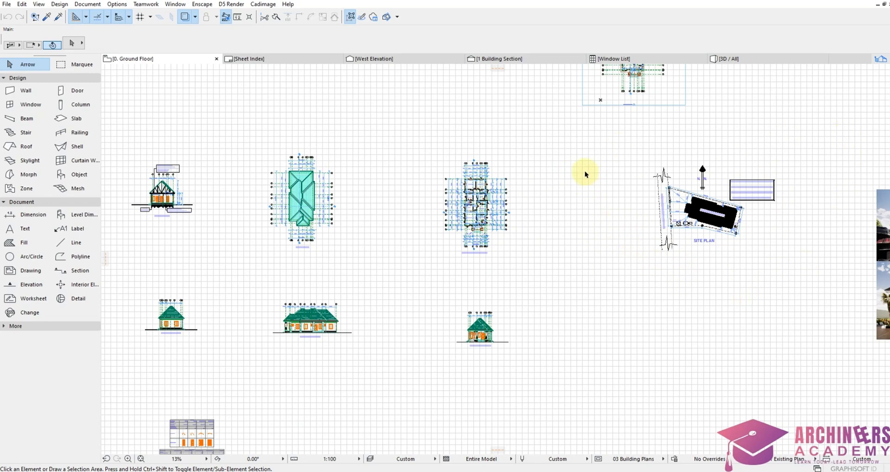
scroll(556, 237, "down", 4)
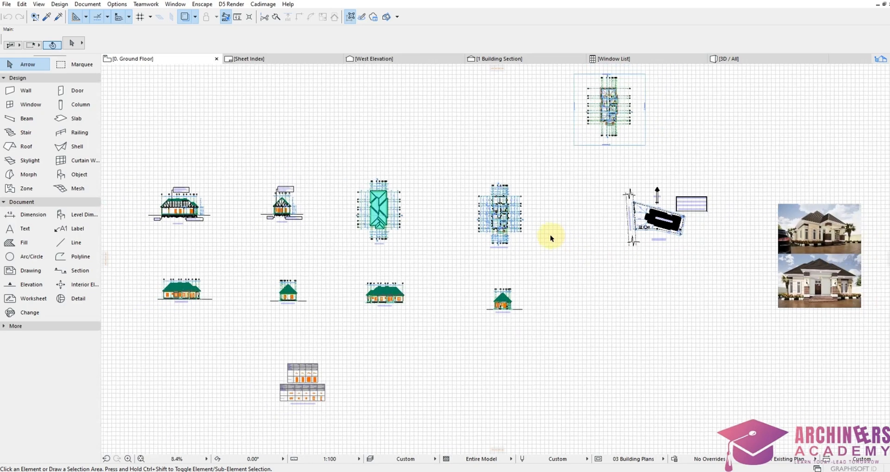
scroll(730, 229, "up", 4)
left_click(732, 230)
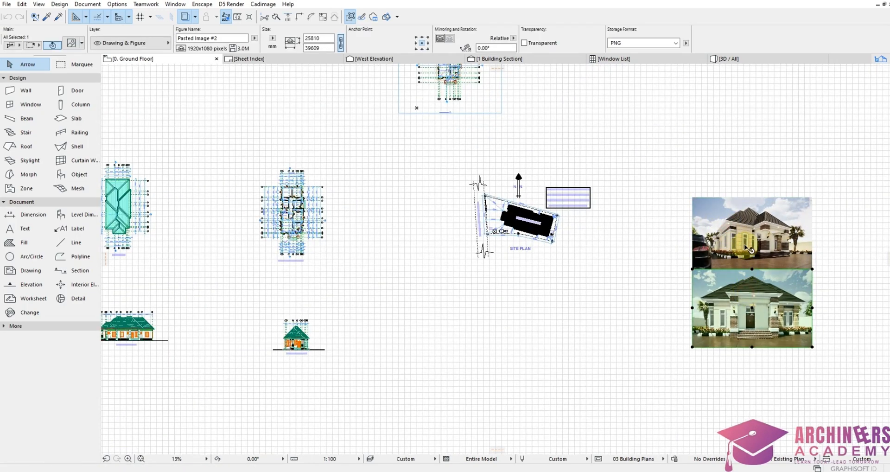
left_click(564, 276)
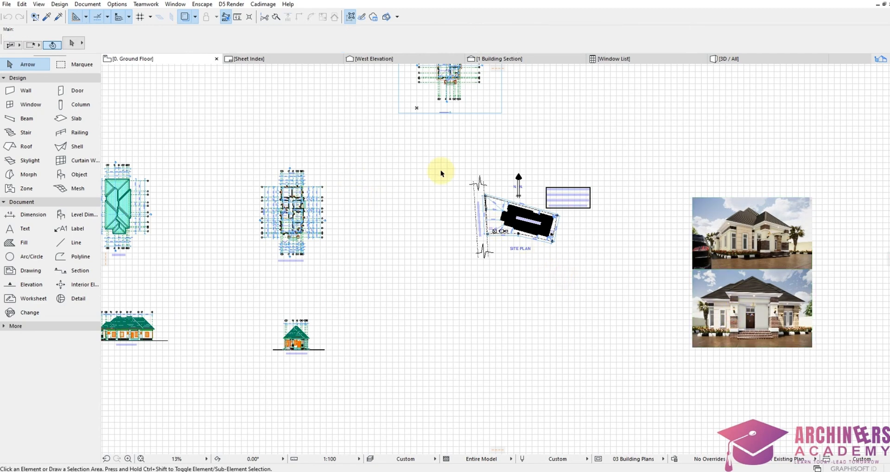
scroll(523, 250, "up", 2)
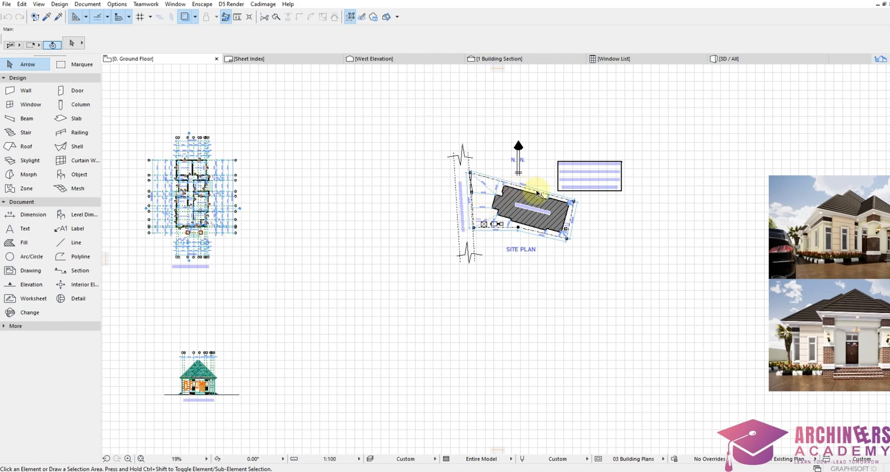
scroll(640, 172, "down", 2)
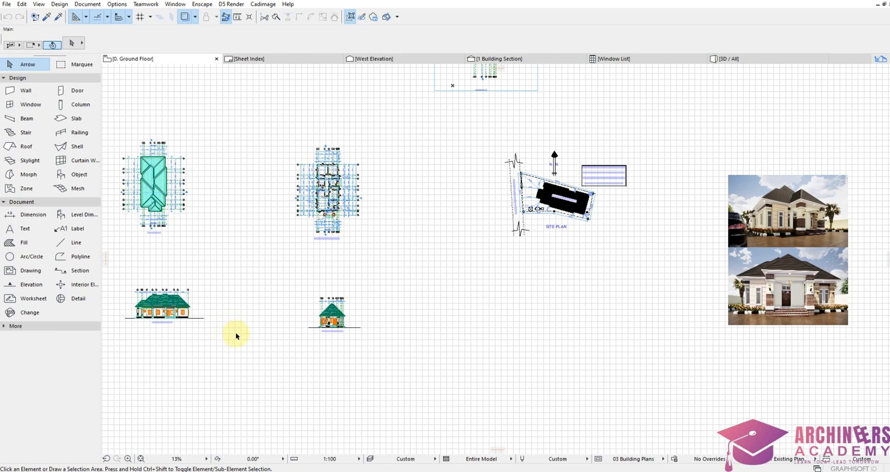
scroll(466, 318, "up", 2)
Step: Pick the Line tool with pen 122 and draw a rectangle
left_click(63, 243)
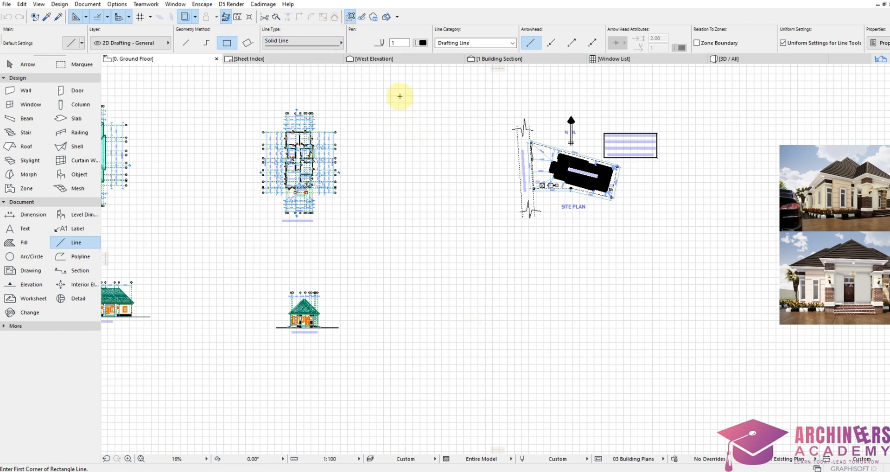
left_click(423, 43)
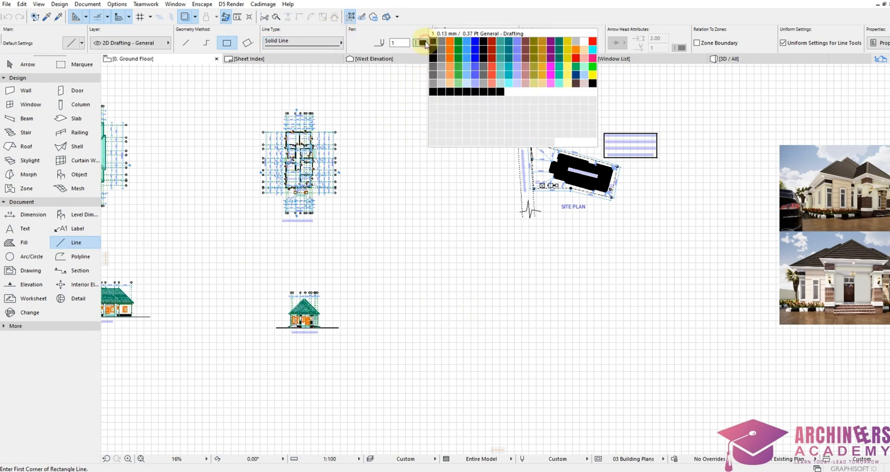
left_click(441, 92)
scroll(587, 291, "up", 4)
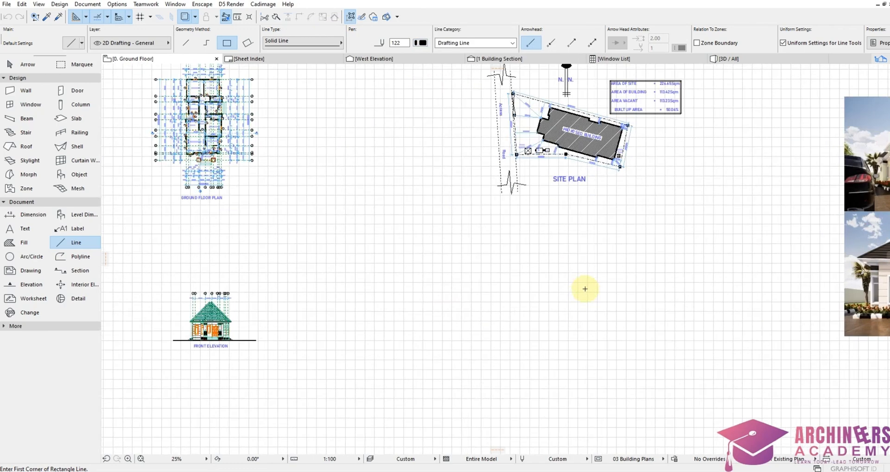
left_click(373, 248)
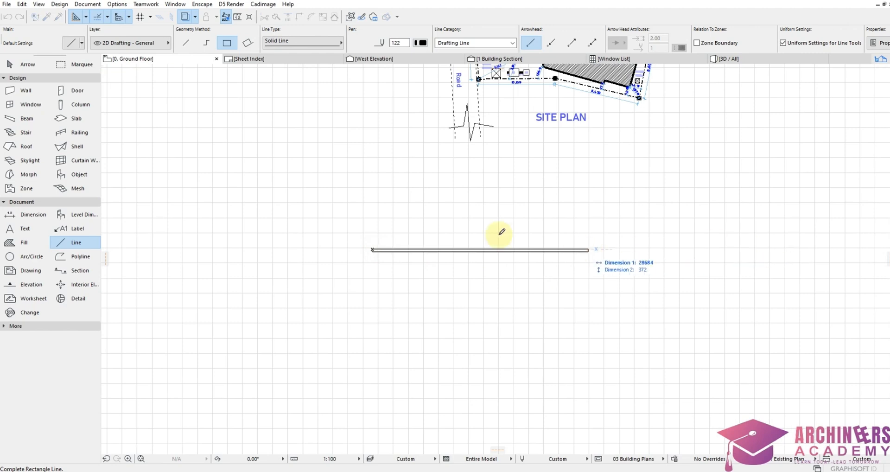
scroll(436, 228, "down", 1)
scroll(436, 228, "down", 1)
left_click(288, 103)
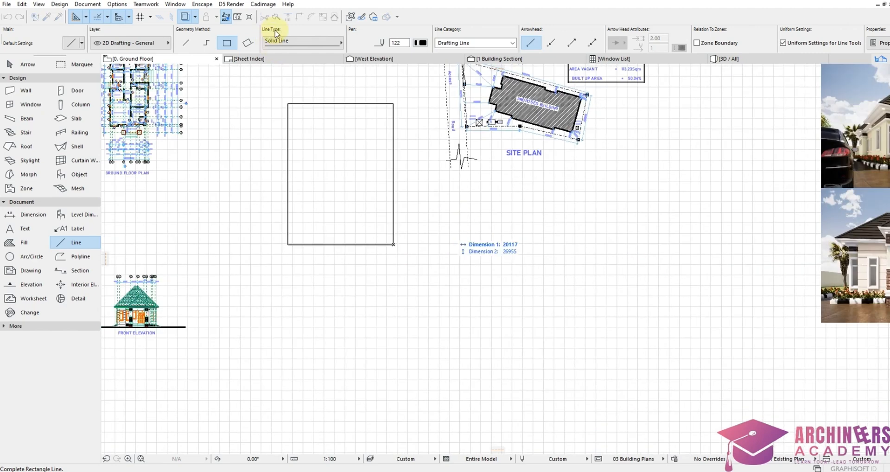
Step: Switch to single lines and draw a 50000-long horizontal line below the site plan
left_click(185, 42)
left_click(393, 244)
scroll(603, 246, "up", 2)
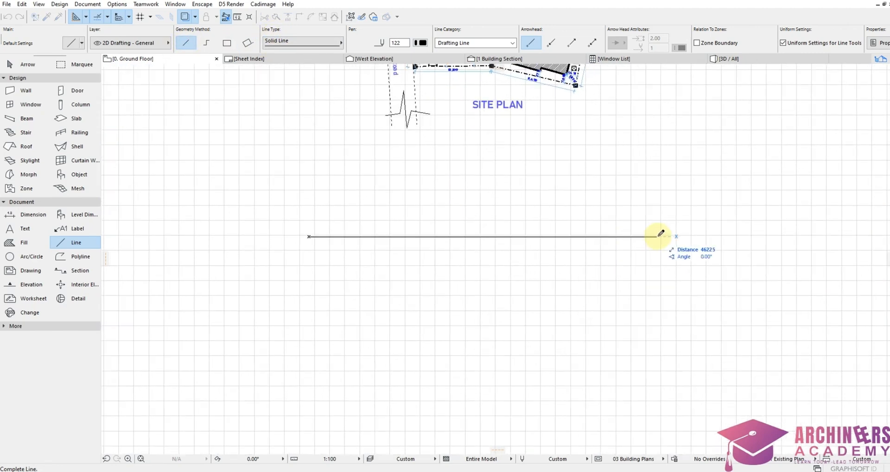
scroll(668, 234, "down", 1)
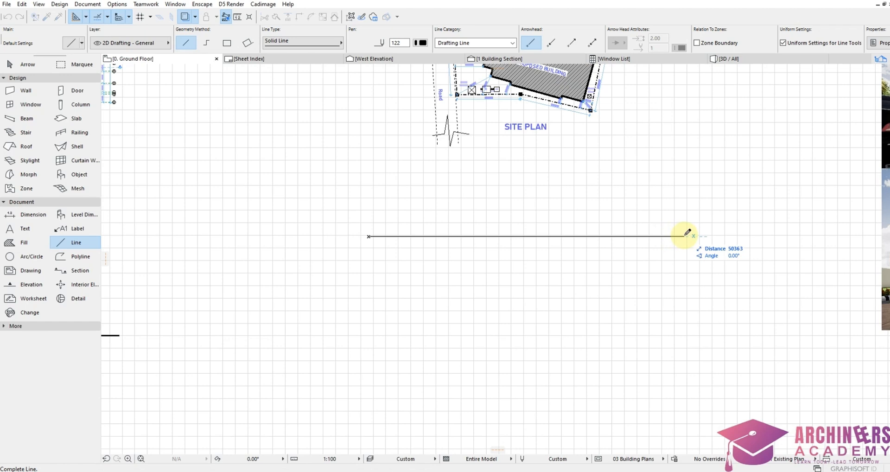
type("50")
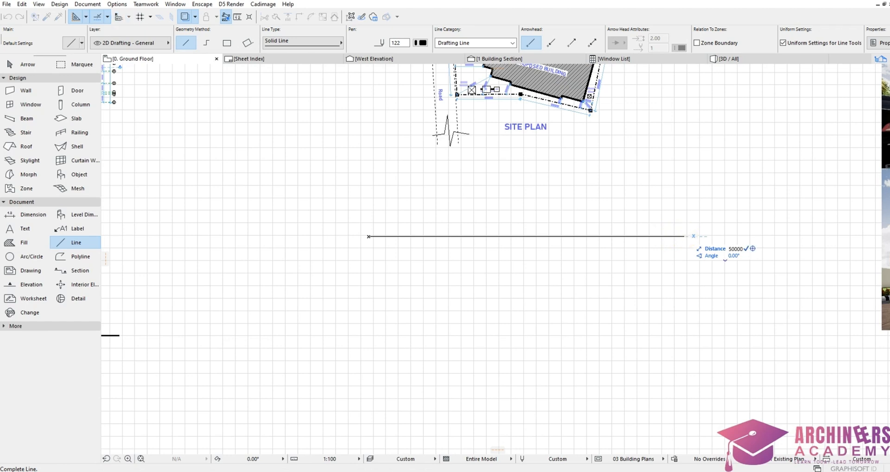
type("000")
key("Return")
Step: Draw the frame's right side 30000 long, down from the line's end
scroll(692, 199, "down", 2)
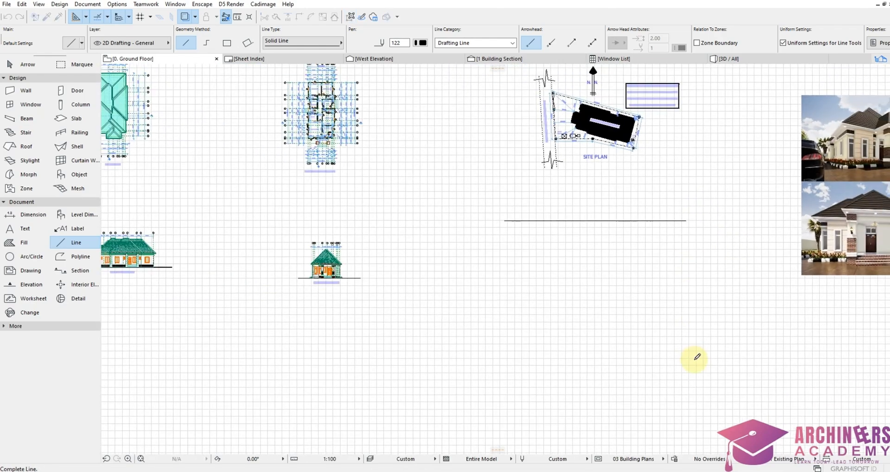
scroll(694, 356, "up", 2)
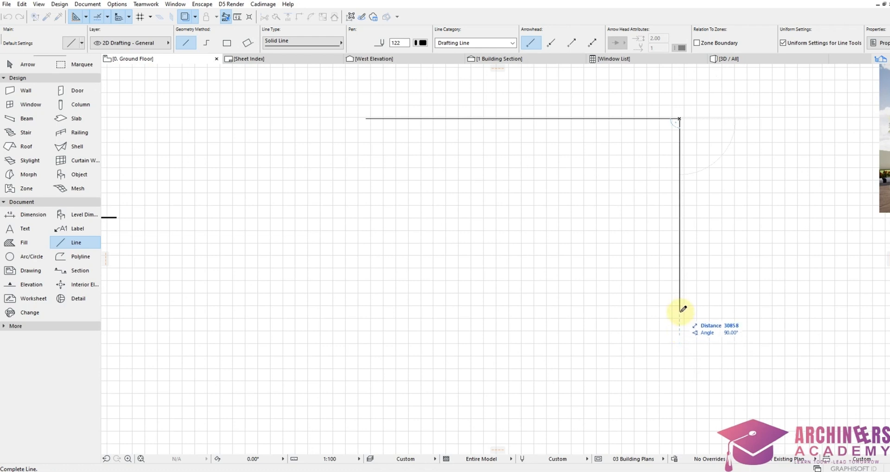
type("30000")
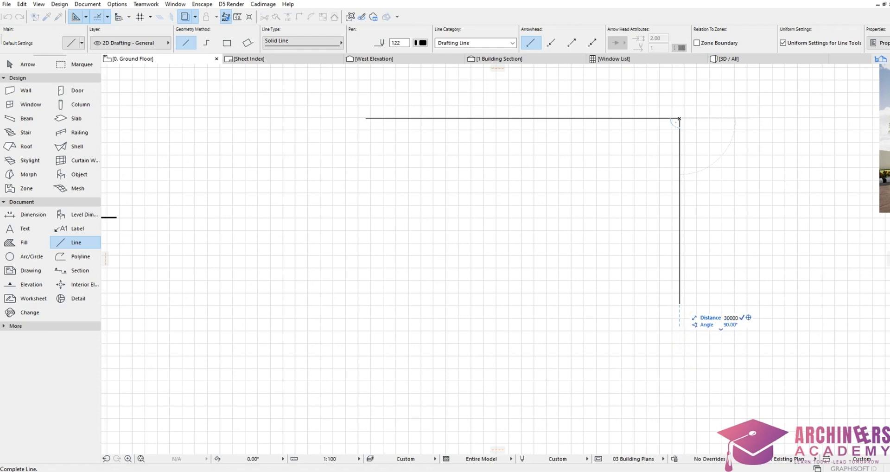
key("Return")
Step: Draw the bottom and left sides to close the rectangular frame
left_click(680, 306)
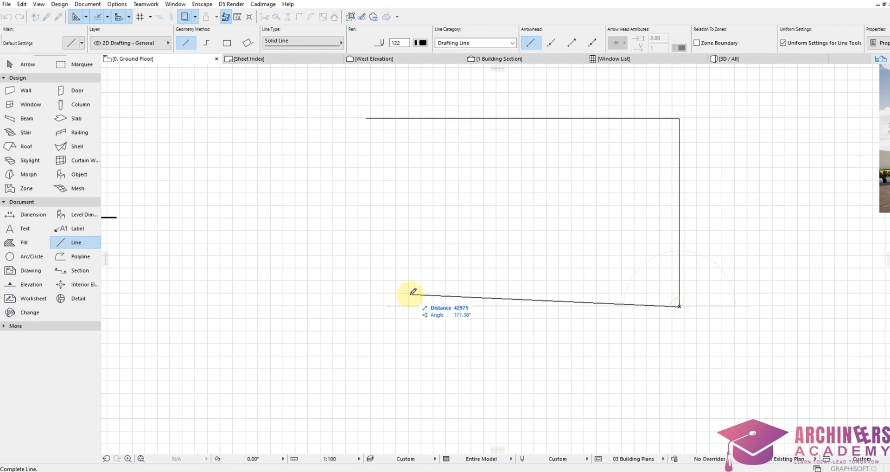
left_click(366, 306)
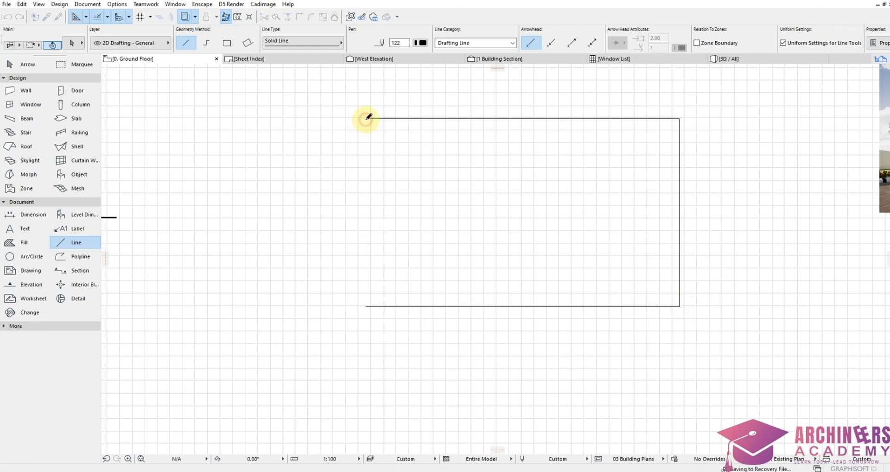
left_click(366, 306)
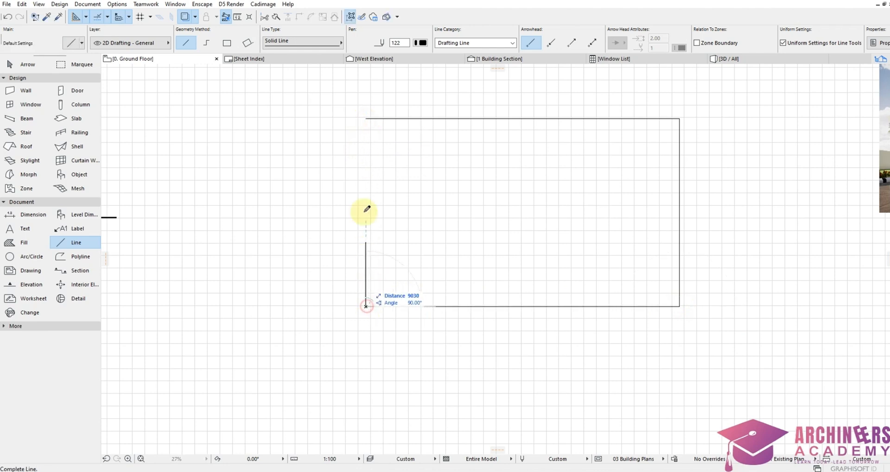
left_click(366, 119)
scroll(547, 297, "down", 2)
scroll(576, 311, "up", 3)
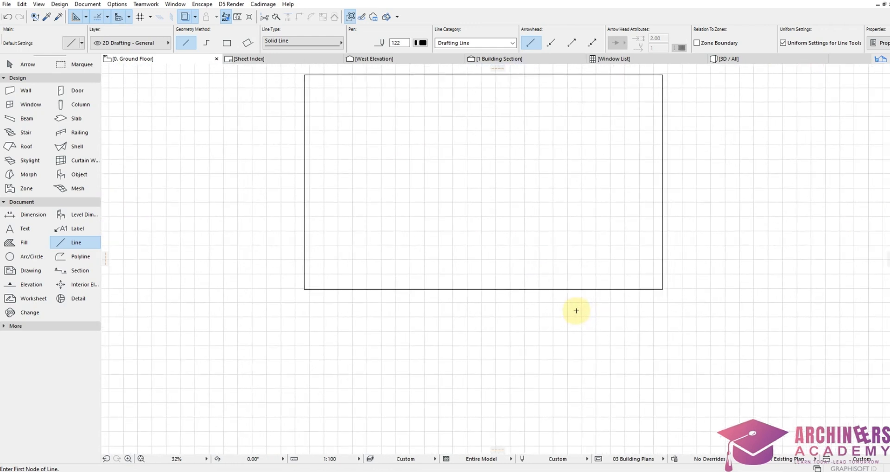
scroll(487, 278, "up", 1)
scroll(417, 284, "down", 2)
scroll(399, 292, "up", 3)
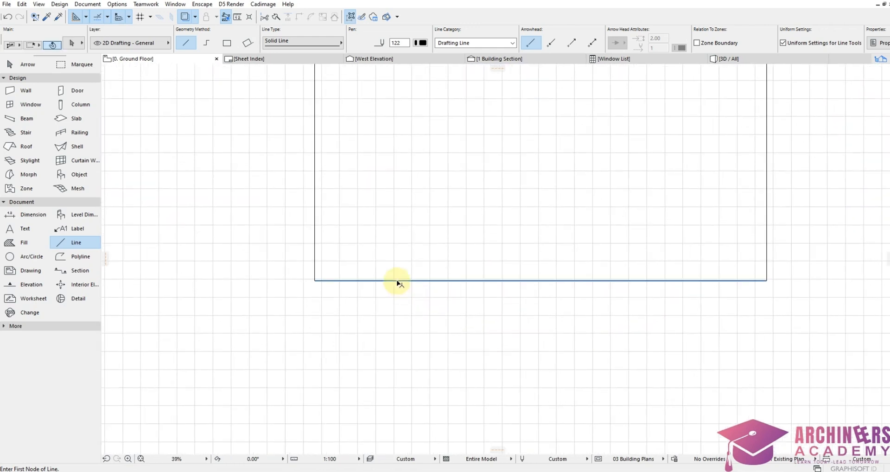
Step: Drag a copy of the bottom frame line 1000 below the original
left_click(397, 282)
scroll(417, 287, "up", 3)
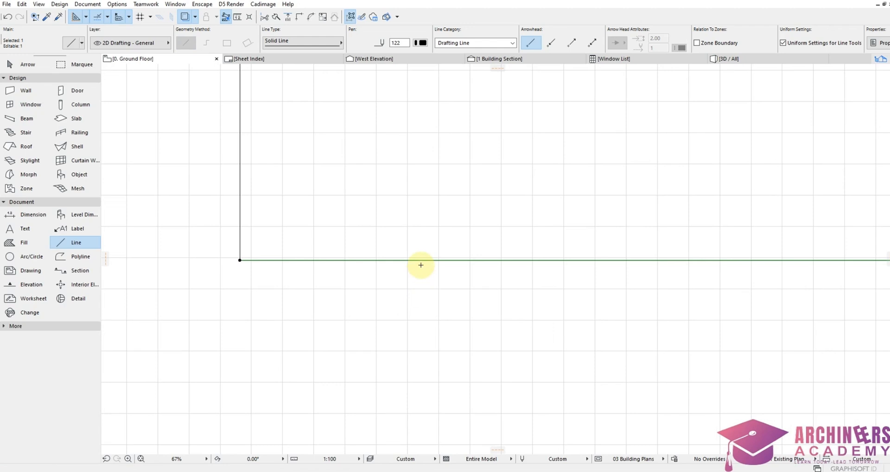
scroll(421, 265, "down", 3)
key("ctrl+shift+d")
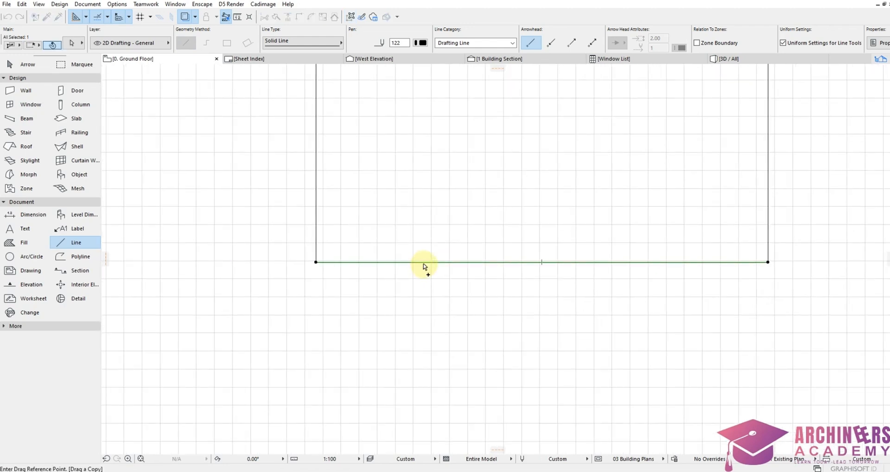
left_click(411, 263)
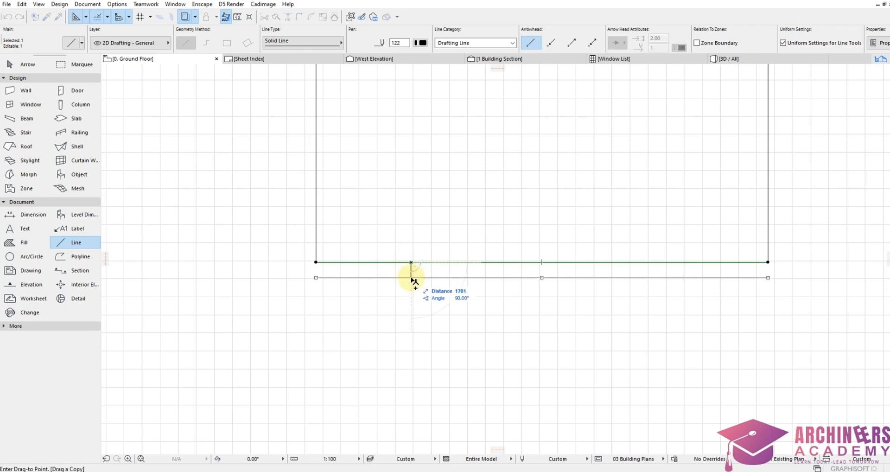
type("1000")
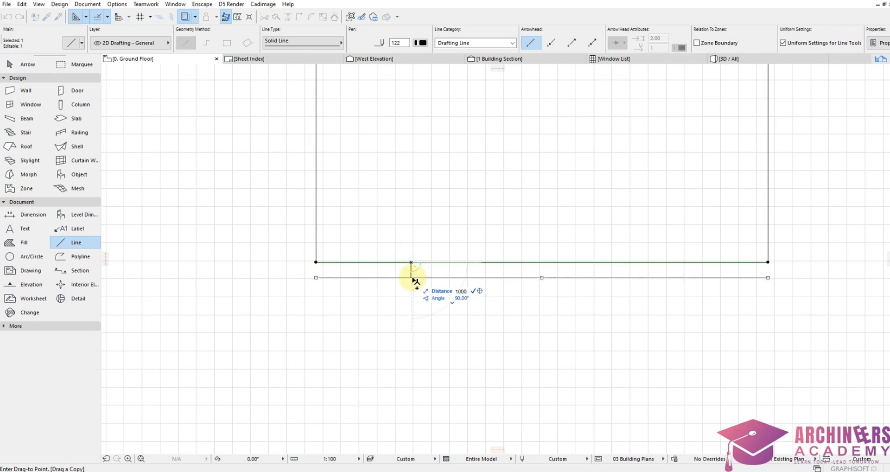
key("Return")
key("Escape")
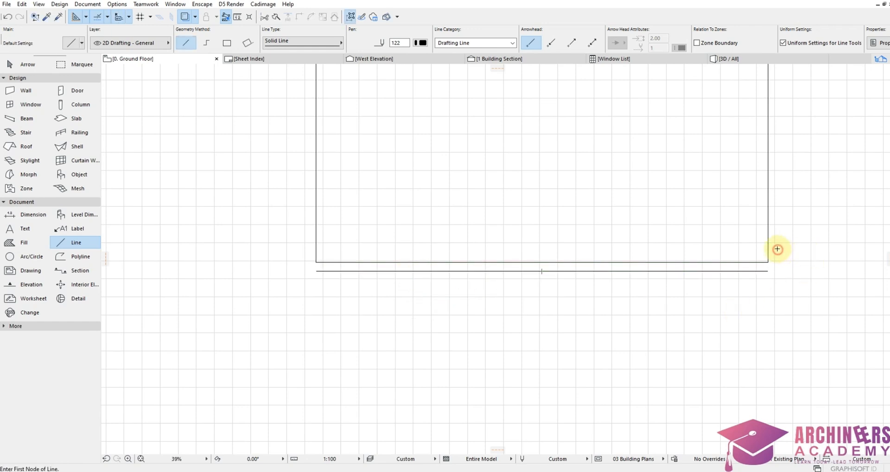
Step: Make an outward offset copy of the right frame line
left_click(763, 249, "shift")
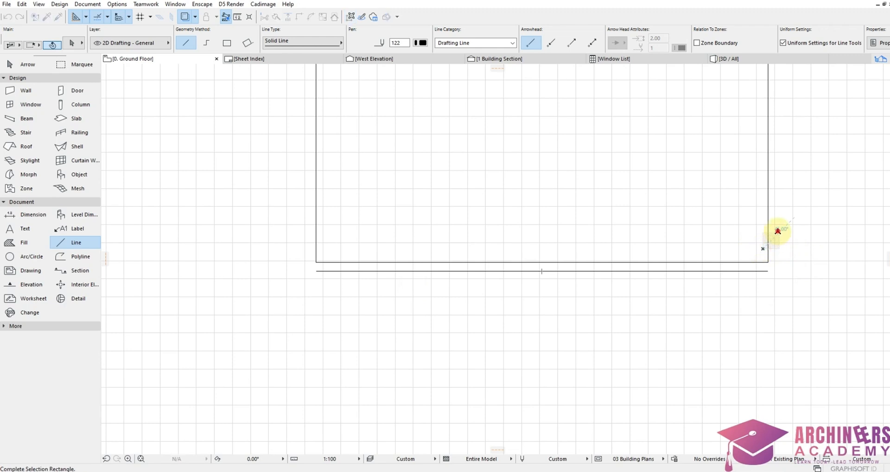
left_click(768, 273, "shift")
left_click(768, 262, "ctrl")
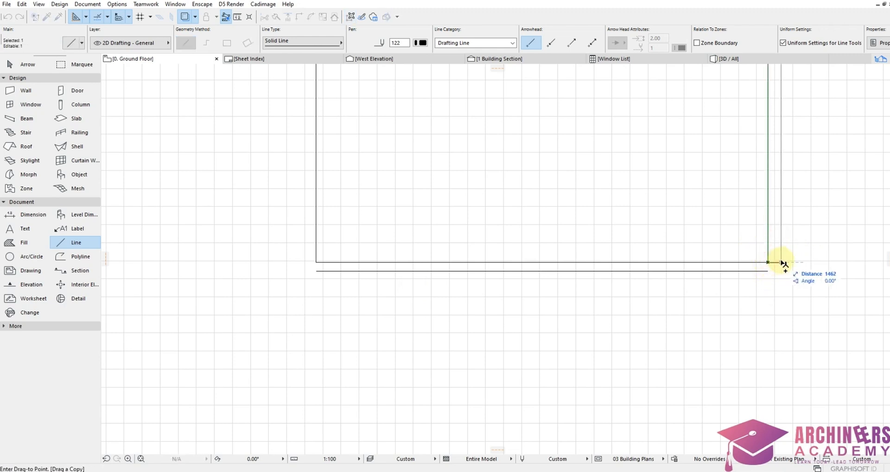
type("1000")
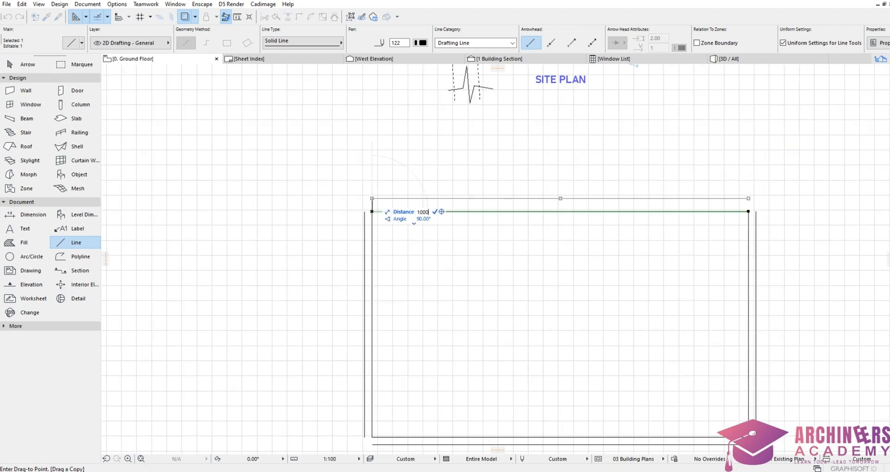
key("Return")
key("Escape")
Step: Join the outer right and top lines at a clean corner with Intersect
scroll(736, 184, "up", 4)
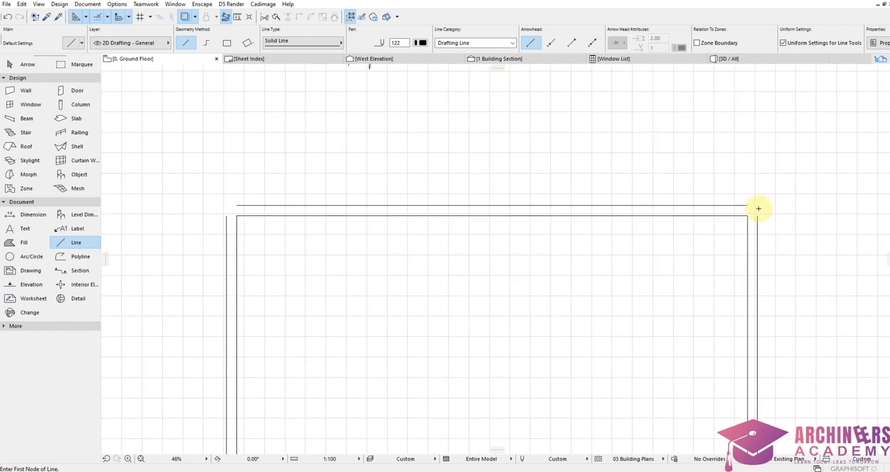
left_click(771, 237, "shift")
left_click(741, 213, "shift")
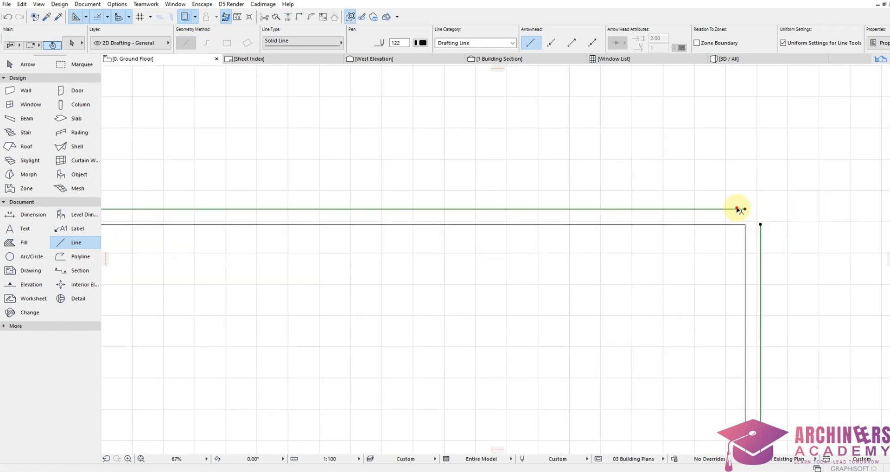
left_click(740, 209, "shift")
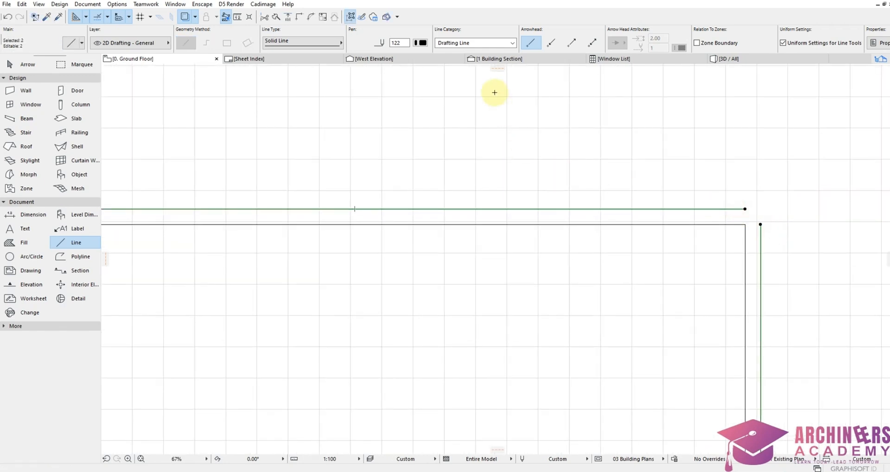
left_click(299, 17)
scroll(600, 192, "down", 5)
key("Escape")
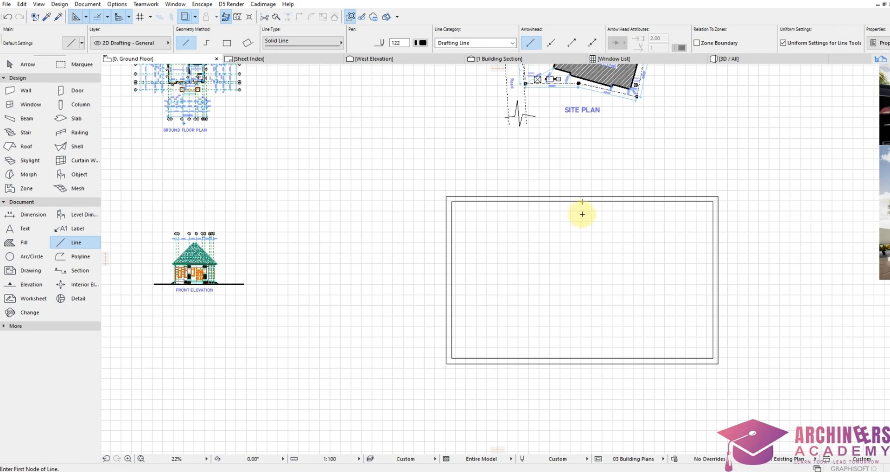
Step: Zoom out and select the inner rectangle's right edge
scroll(699, 167, "down", 2)
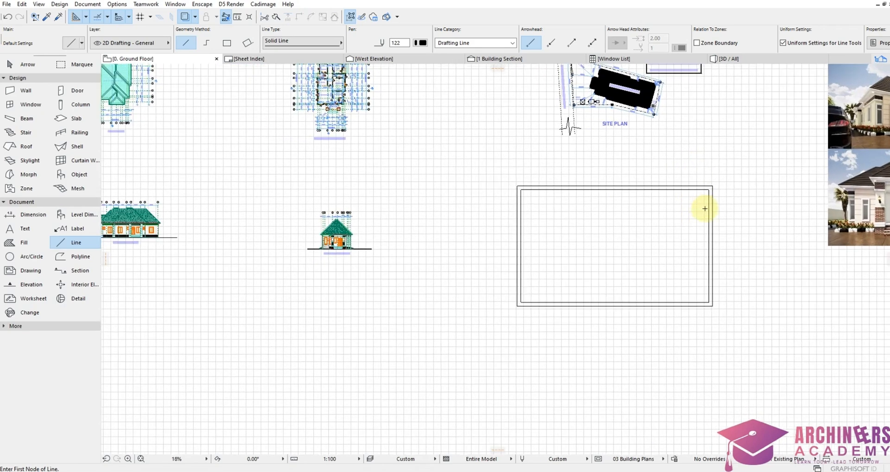
scroll(703, 204, "up", 5)
scroll(655, 152, "down", 3)
scroll(657, 159, "up", 2)
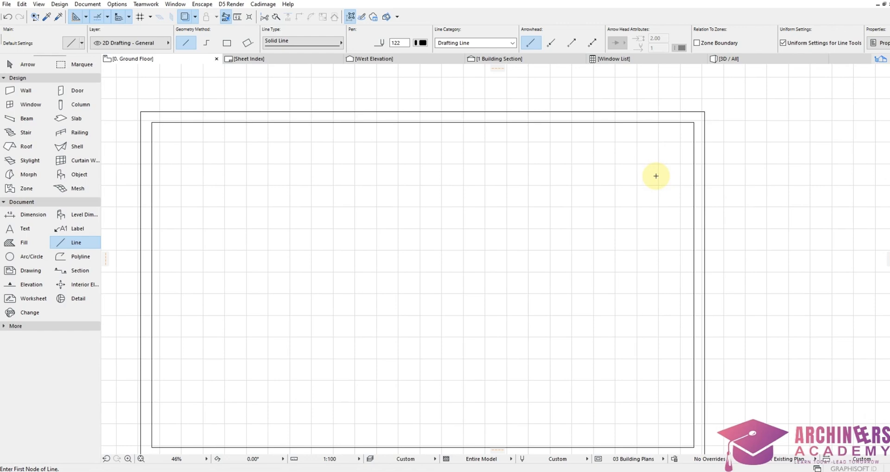
scroll(690, 153, "down", 2)
scroll(703, 144, "up", 3)
scroll(716, 162, "down", 3)
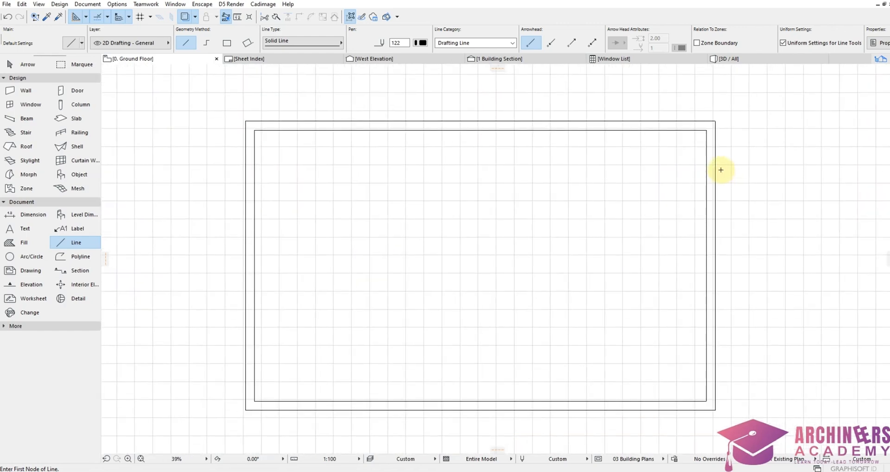
left_click(706, 173, "shift")
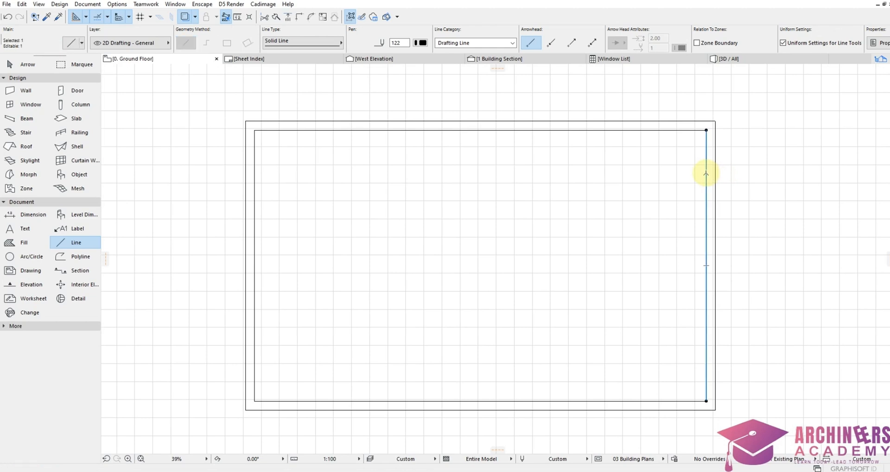
scroll(724, 139, "down", 3)
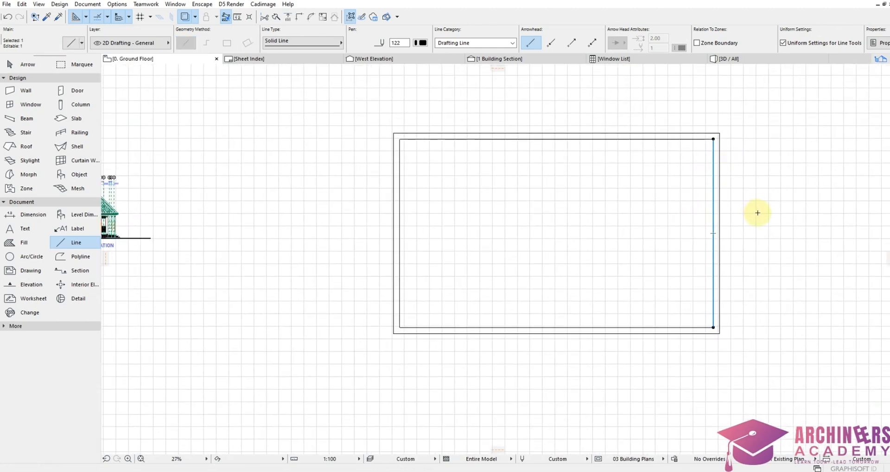
scroll(772, 258, "up", 2)
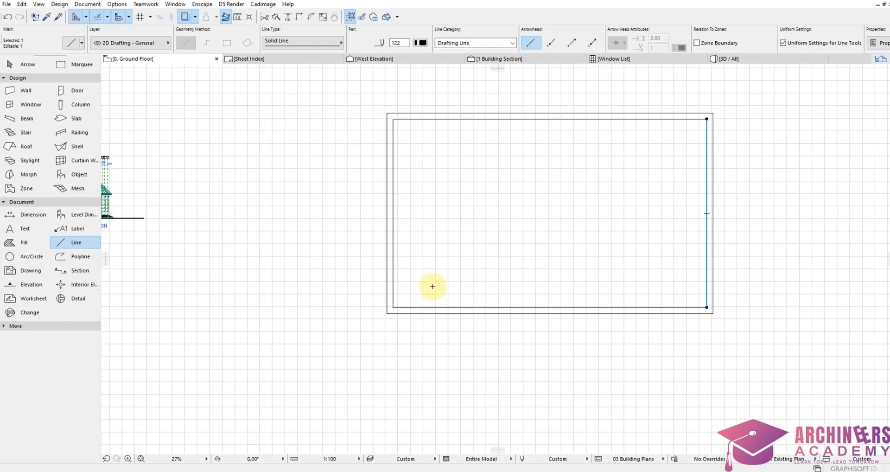
scroll(431, 286, "up", 2)
scroll(380, 258, "down", 1)
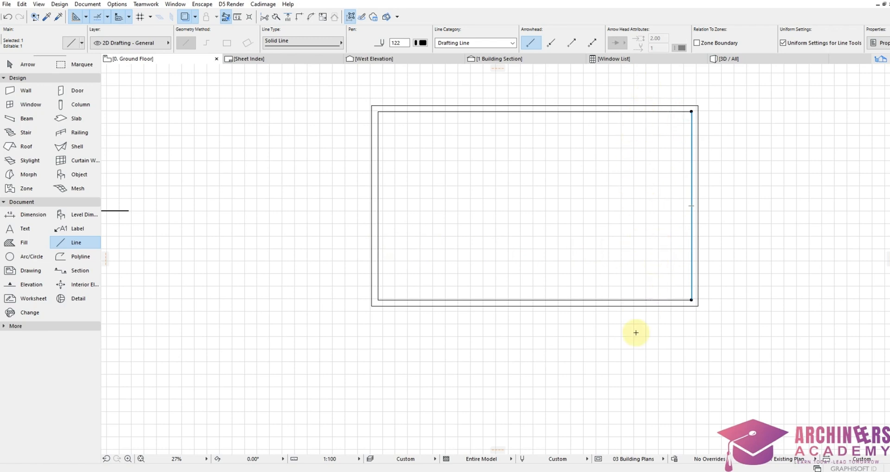
Step: Deselect the inner right edge line while adjusting the view
scroll(658, 315, "up", 2)
scroll(658, 320, "down", 2)
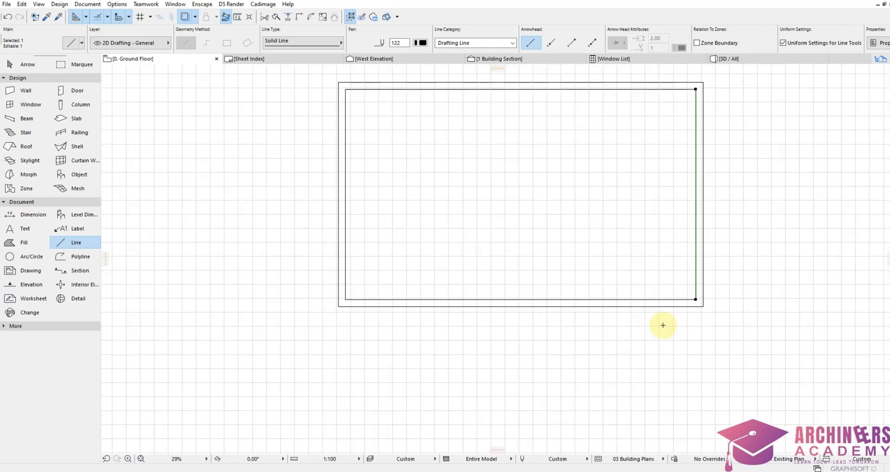
scroll(685, 127, "up", 2)
left_click(766, 171)
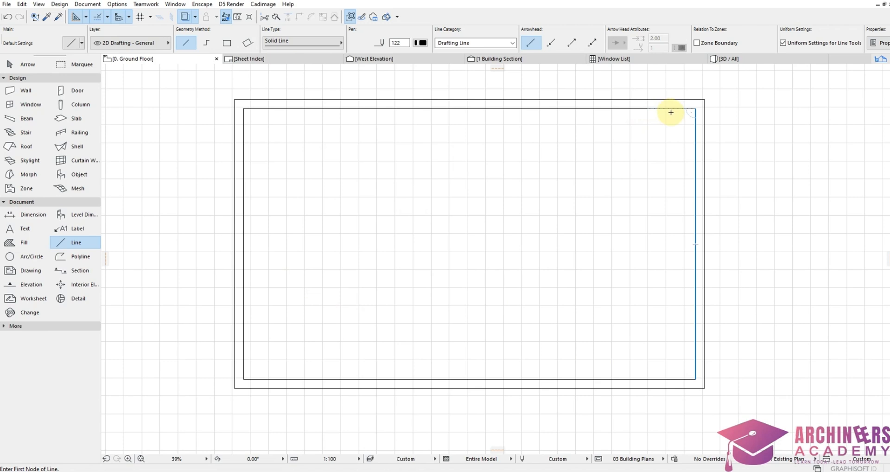
scroll(702, 127, "down", 3)
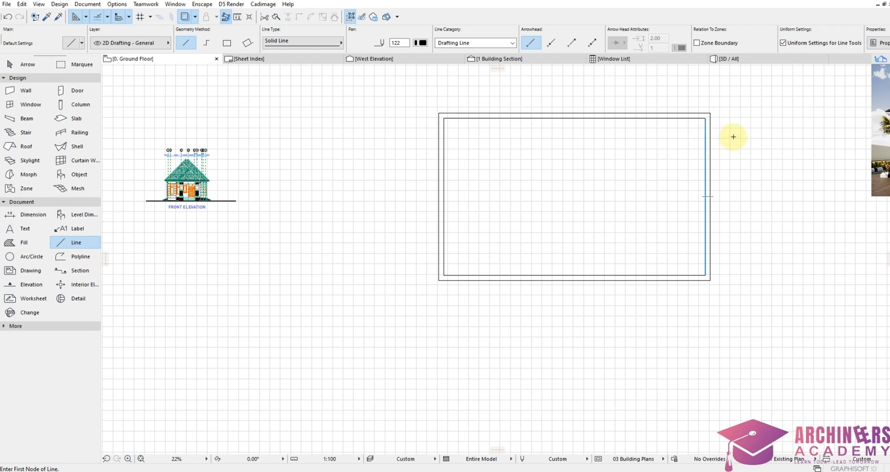
scroll(733, 125, "up", 3)
Step: Copy the inner right edge 6000 to the left as a column divider
left_click(684, 135, "shift")
scroll(685, 130, "up", 3)
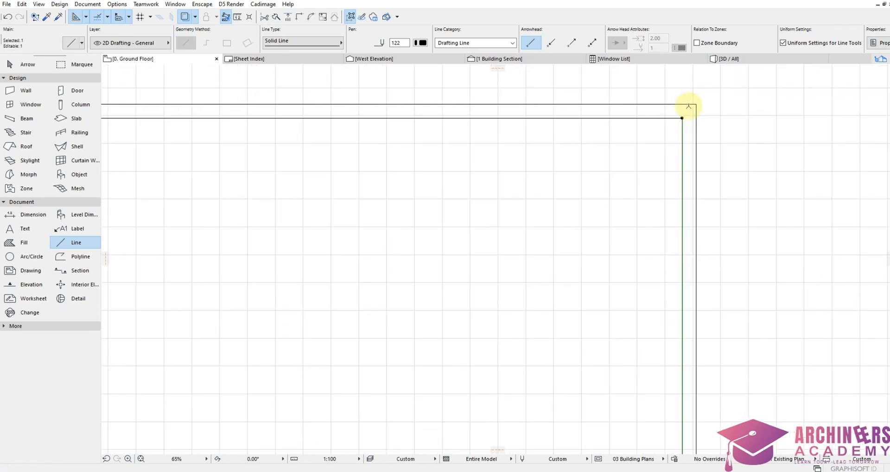
key("ctrl+shift+d")
left_click(680, 123)
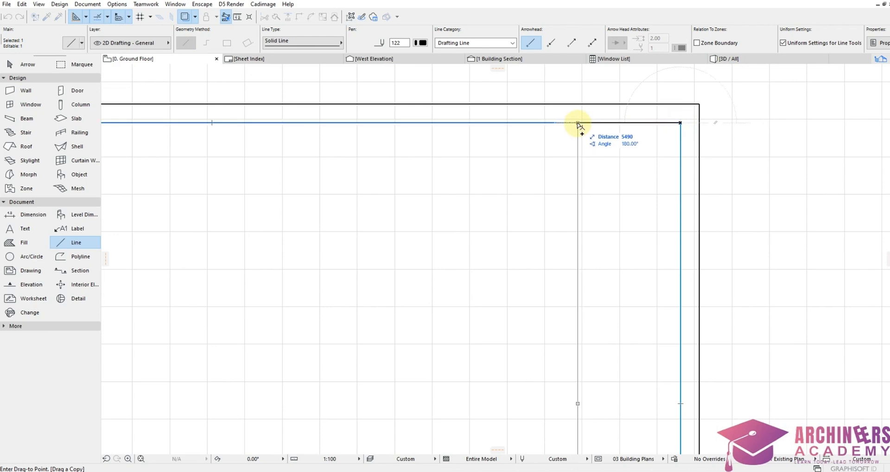
type("6000")
key("Return")
scroll(659, 289, "down", 2)
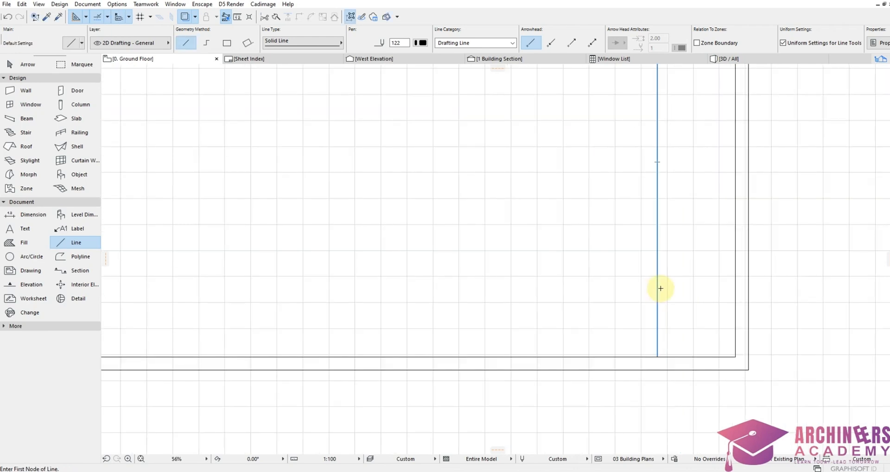
scroll(661, 287, "down", 4)
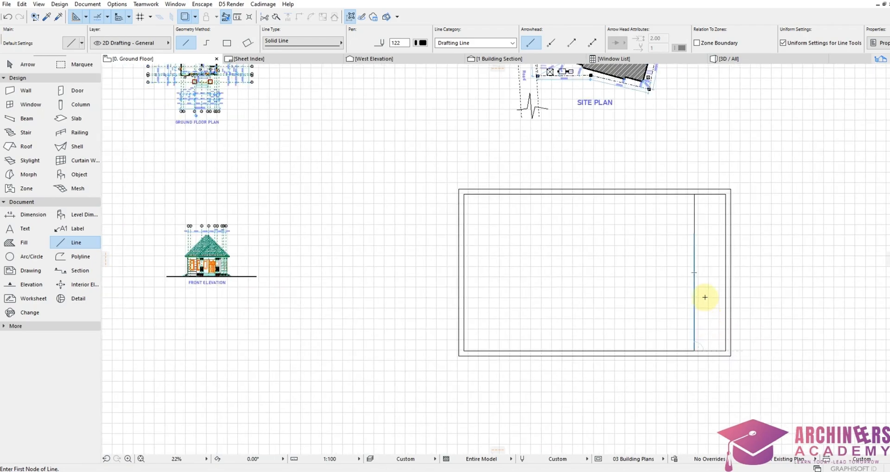
scroll(645, 307, "up", 4)
scroll(493, 341, "down", 3)
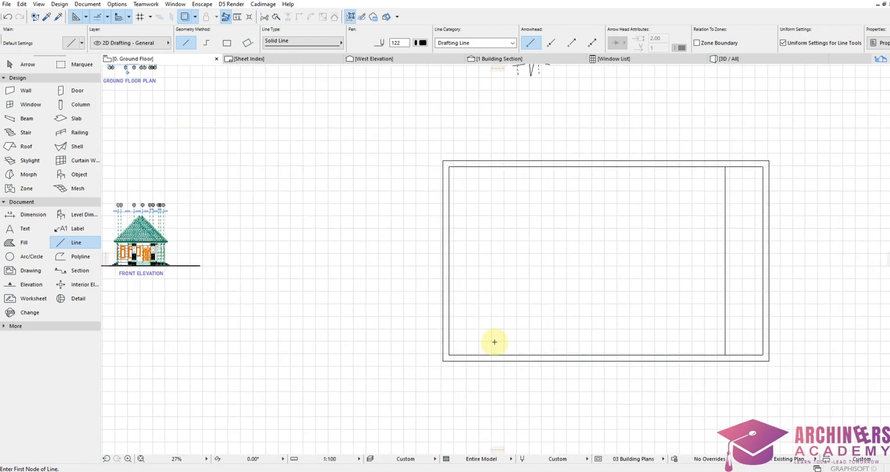
scroll(460, 364, "up", 3)
scroll(456, 353, "up", 2)
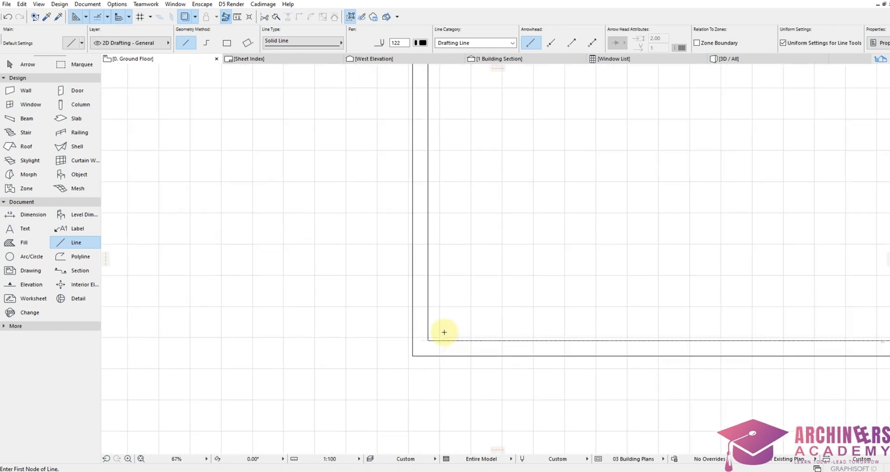
Step: Copy the inner left edge twice to create the first two vertical dividers
left_click(428, 318, "shift")
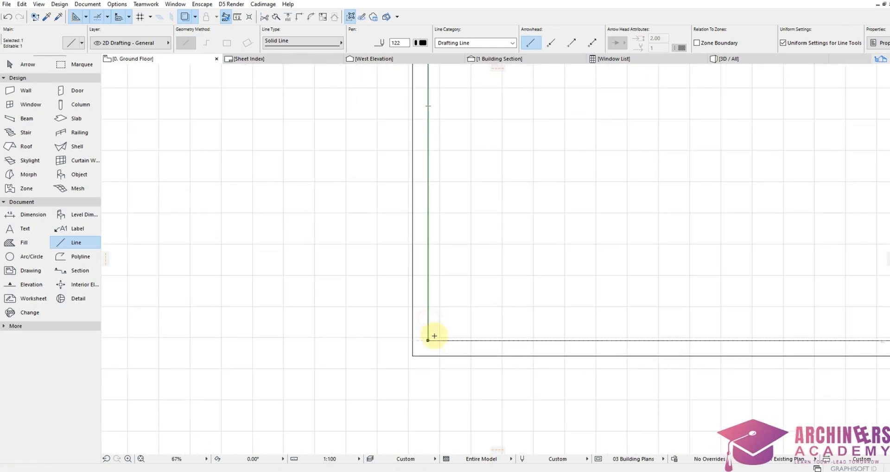
left_click(428, 341)
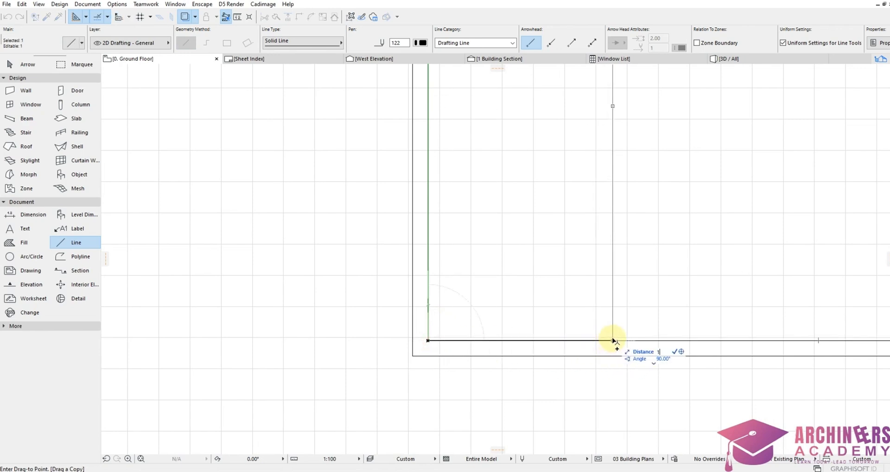
type("10000")
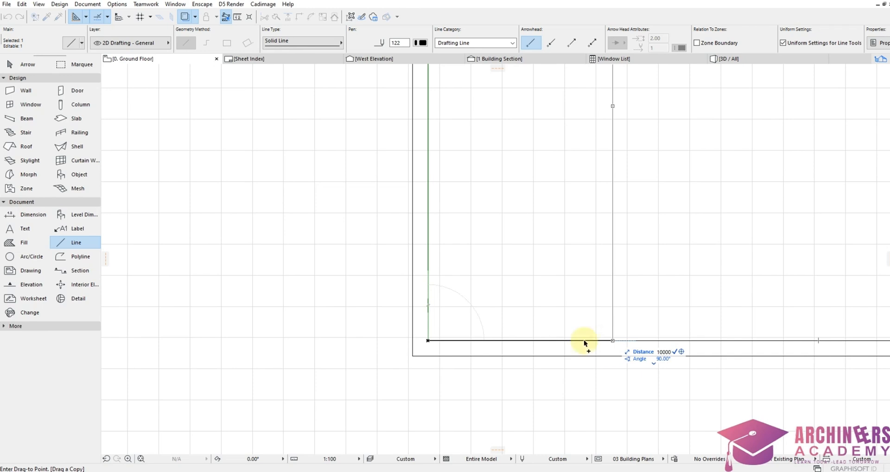
key("Return")
scroll(582, 341, "down", 3)
scroll(590, 359, "up", 4)
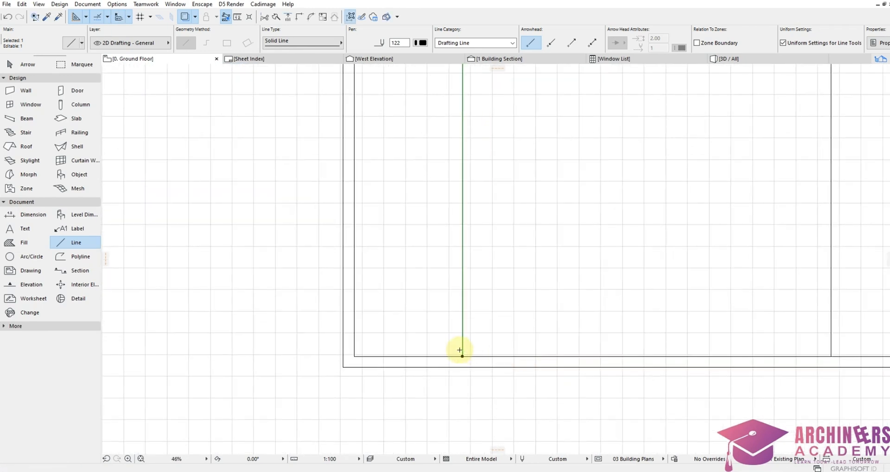
key("ctrl+shift+d")
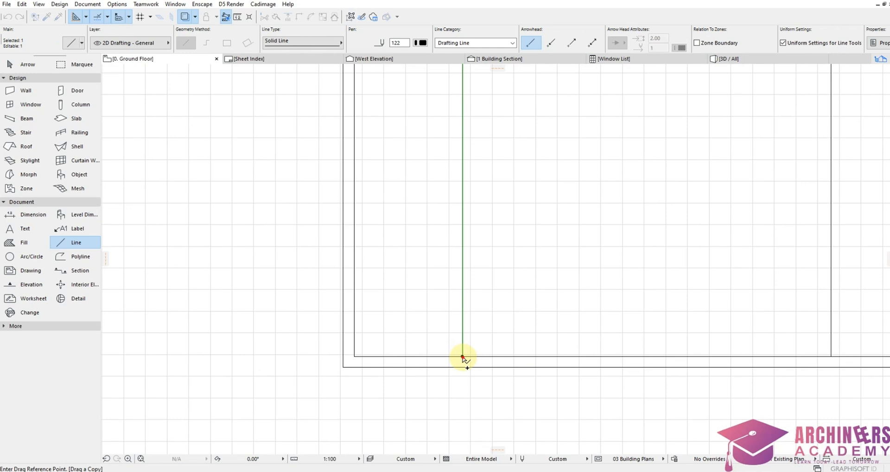
left_click(463, 357)
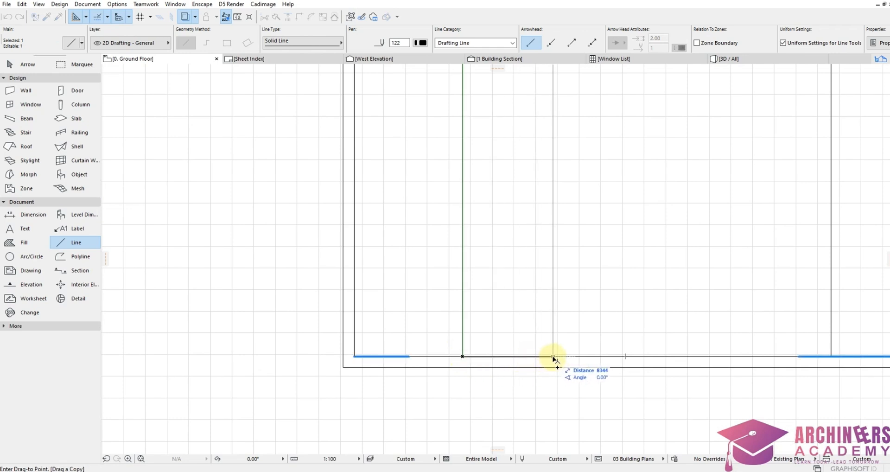
type("100")
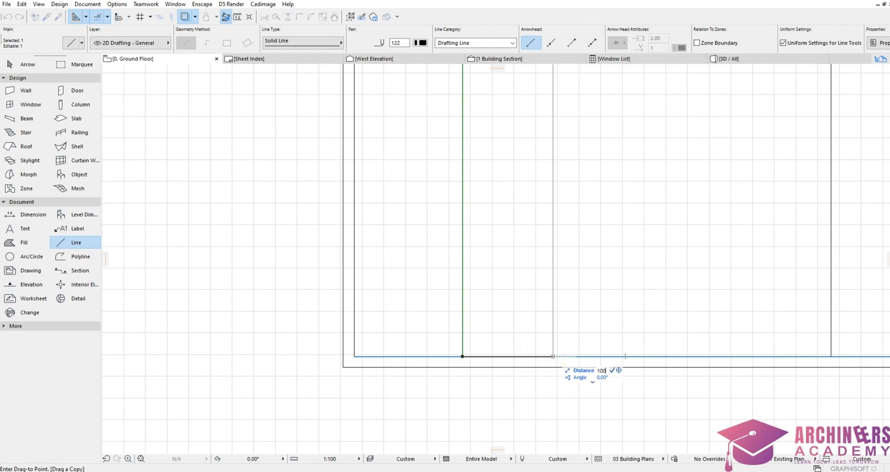
key("Return")
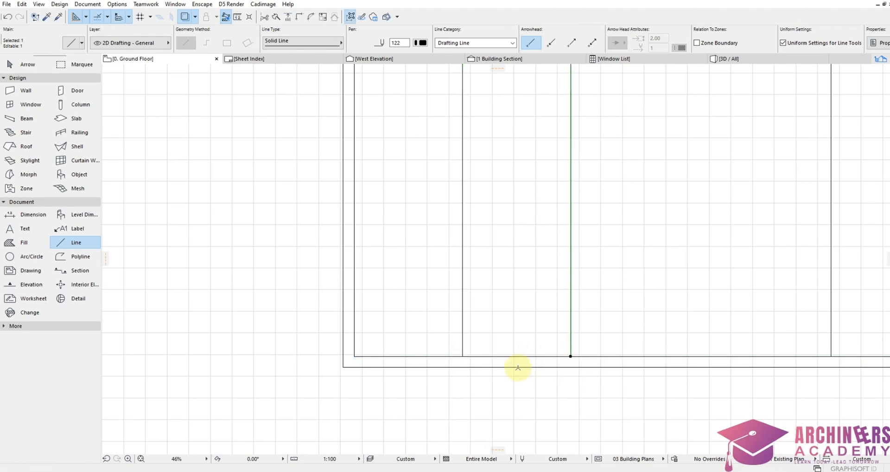
Step: Add a third copied vertical divider, then clear the selection
scroll(514, 368, "down", 5)
scroll(533, 363, "up", 5)
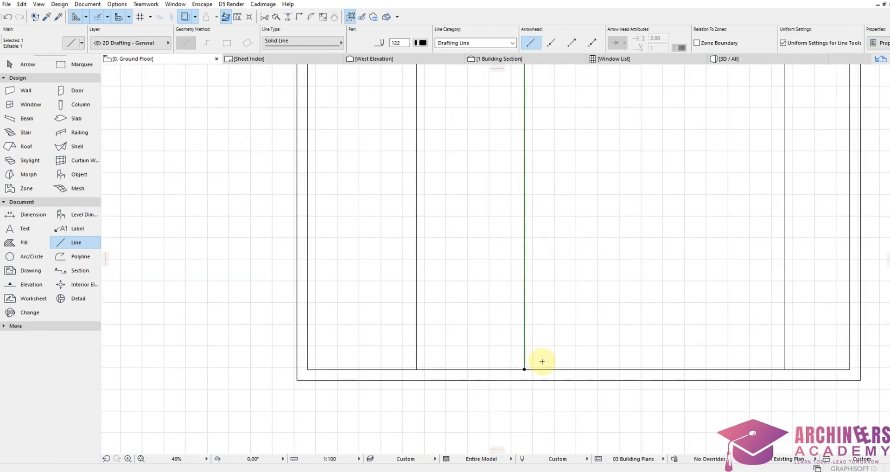
scroll(525, 369, "up", 3)
key("ctrl+shift+d")
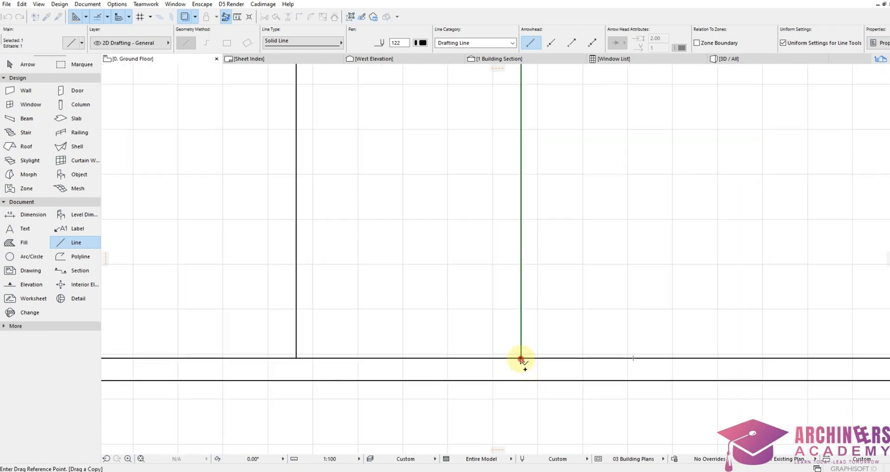
left_click(521, 358)
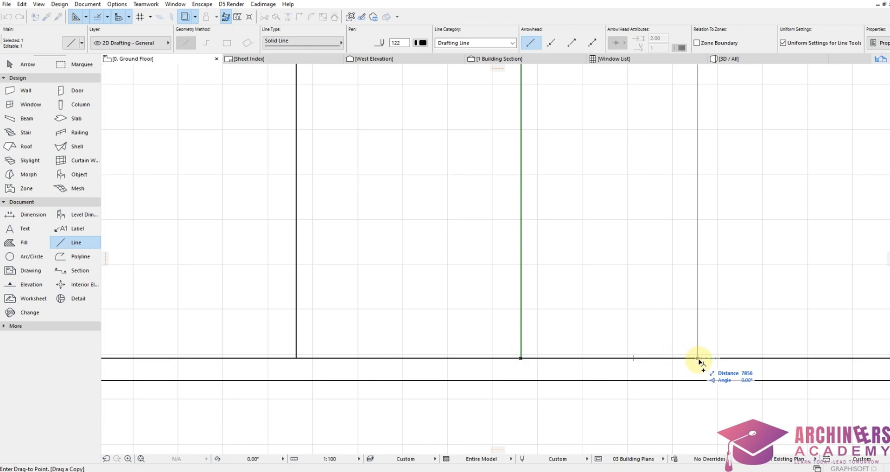
type("10")
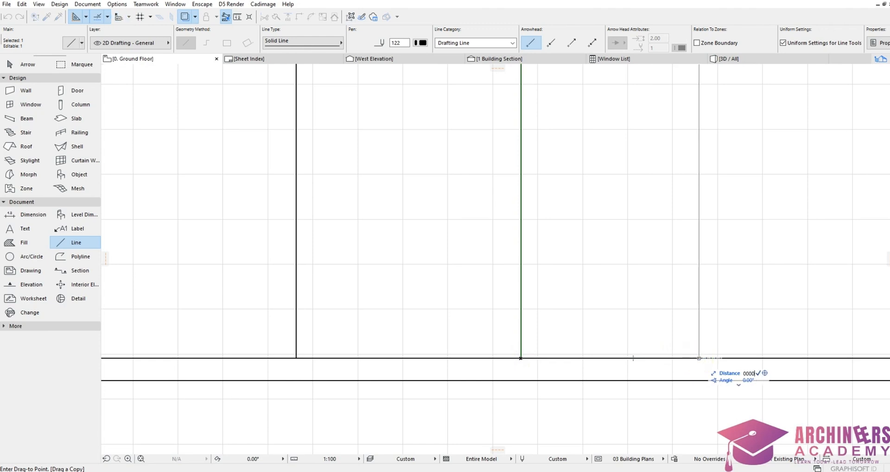
key("Return")
scroll(615, 371, "down", 6)
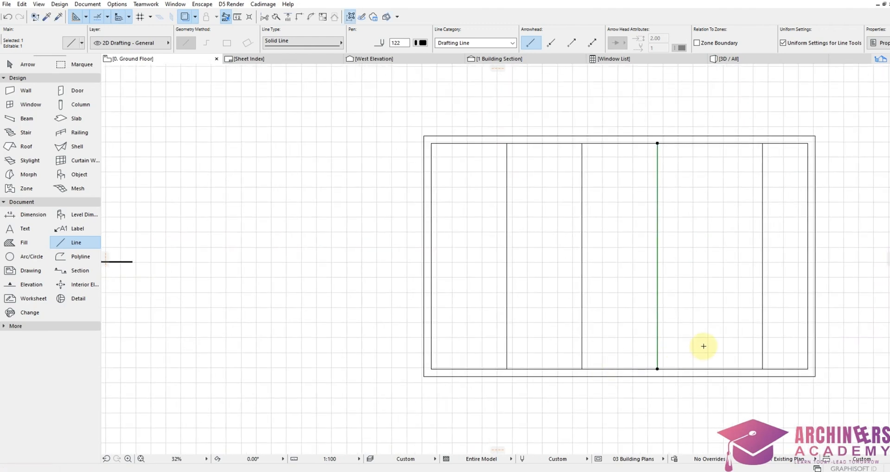
left_click(704, 345)
scroll(703, 345, "down", 1)
scroll(620, 351, "up", 2)
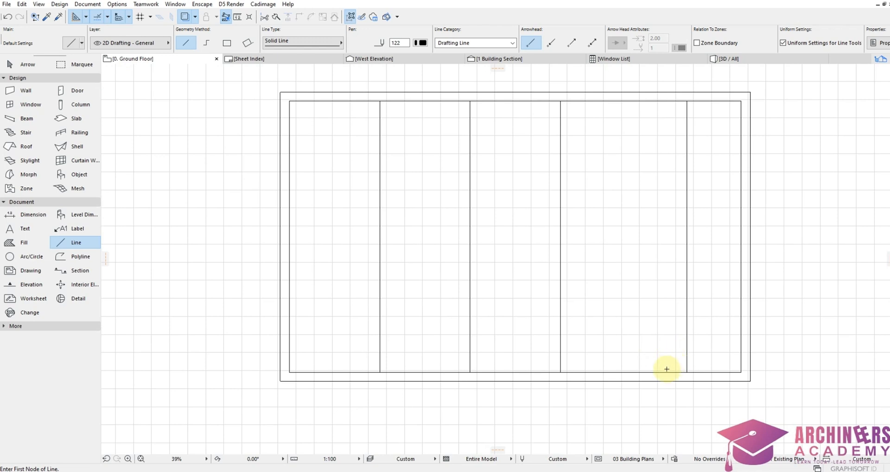
Step: Copy the bottom inner line upward to form the title-cell row
scroll(667, 365, "up", 1)
scroll(644, 342, "up", 1)
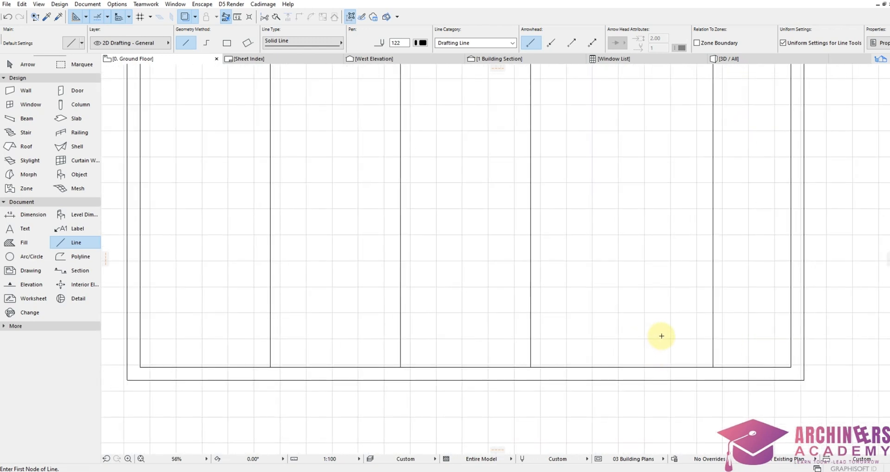
scroll(661, 336, "down", 3)
scroll(596, 363, "up", 3)
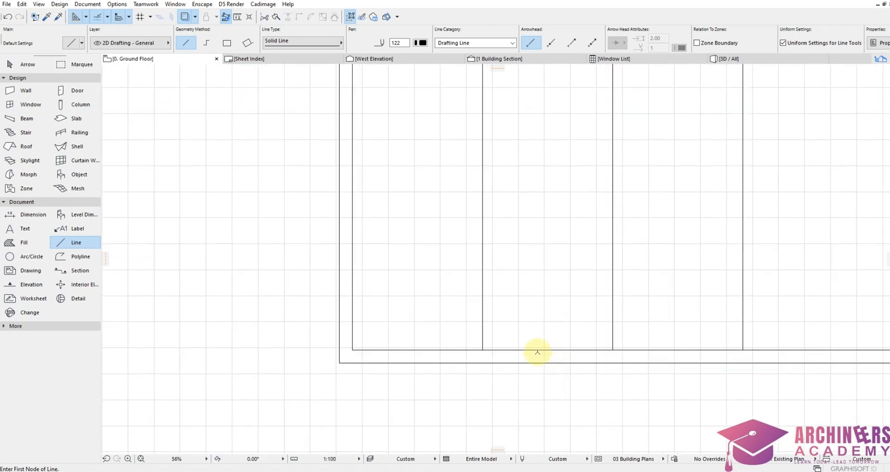
left_click(537, 351, "shift")
key("ctrl+shift+d")
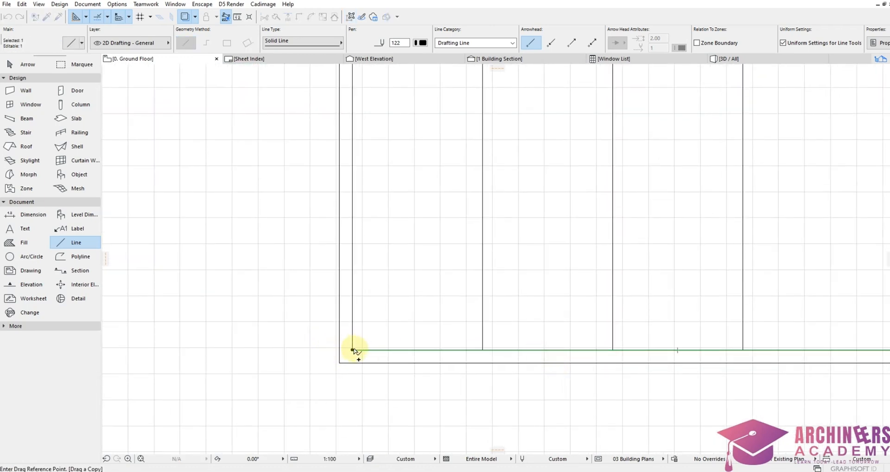
left_click(353, 350)
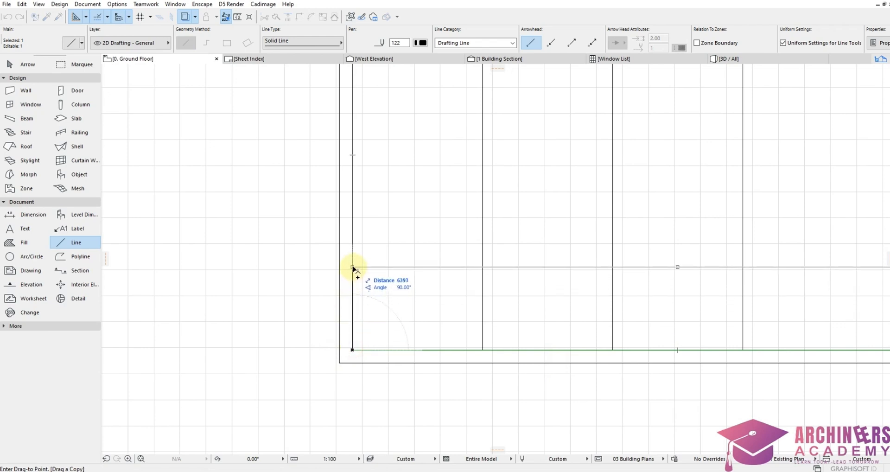
scroll(353, 262, "up", 1)
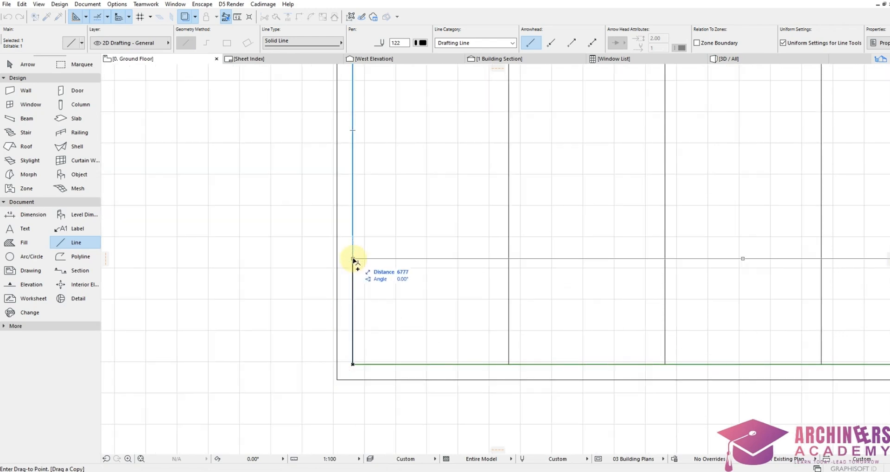
type("70")
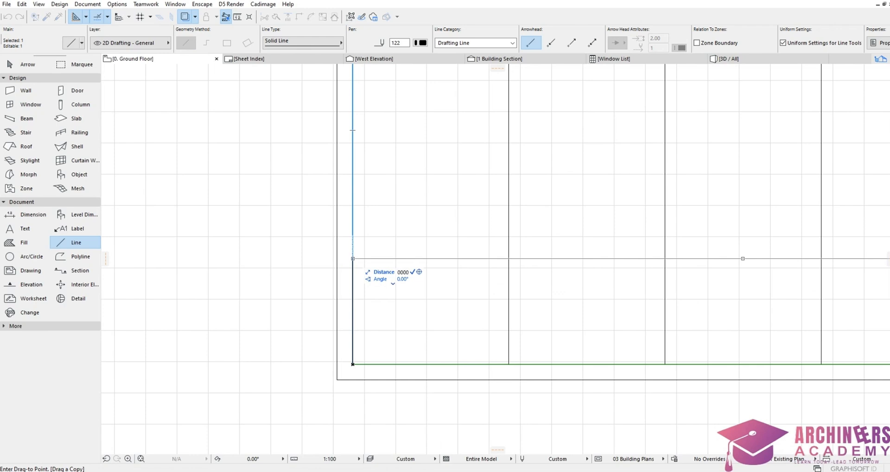
key("Return")
Step: Trim the three vertical dividers above the new horizontal line
scroll(540, 349, "down", 5)
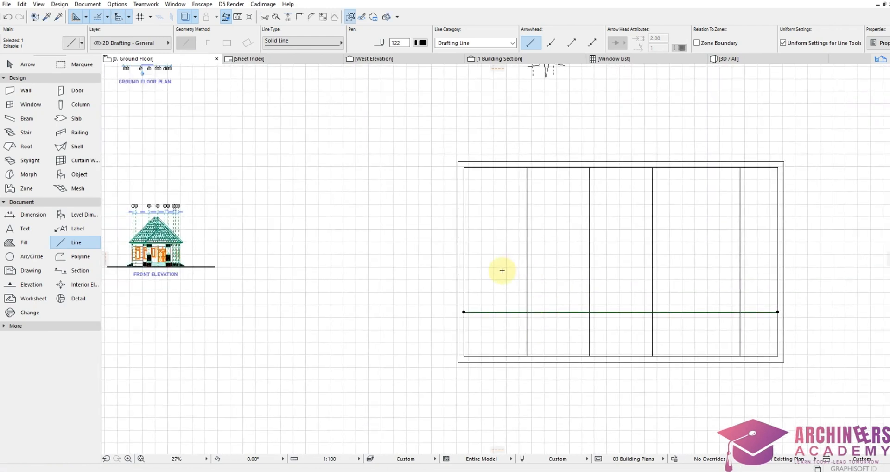
left_click(526, 283, "ctrl")
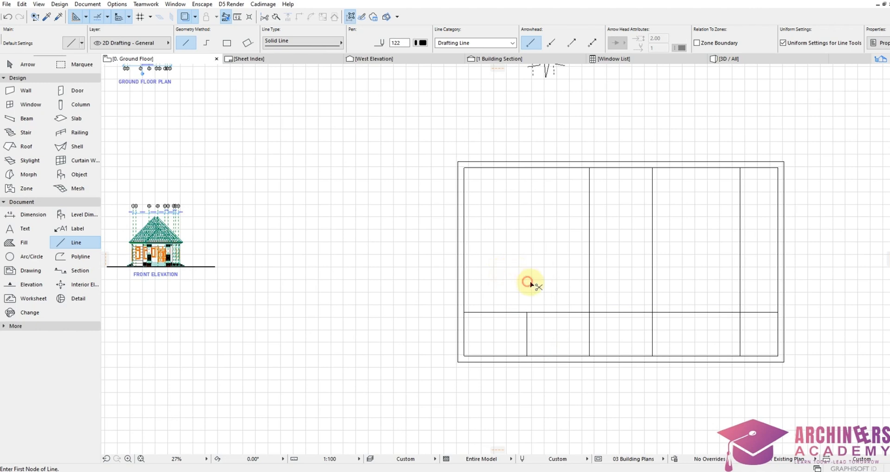
left_click(590, 287, "ctrl")
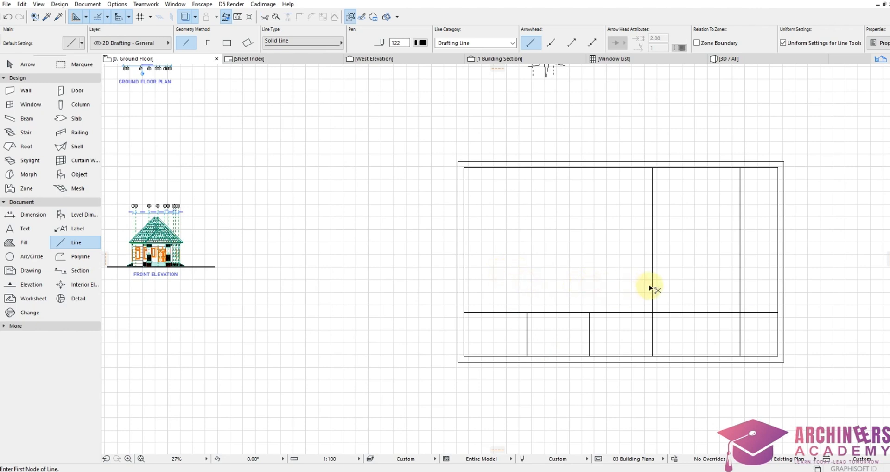
left_click(653, 288, "ctrl")
scroll(668, 301, "down", 3)
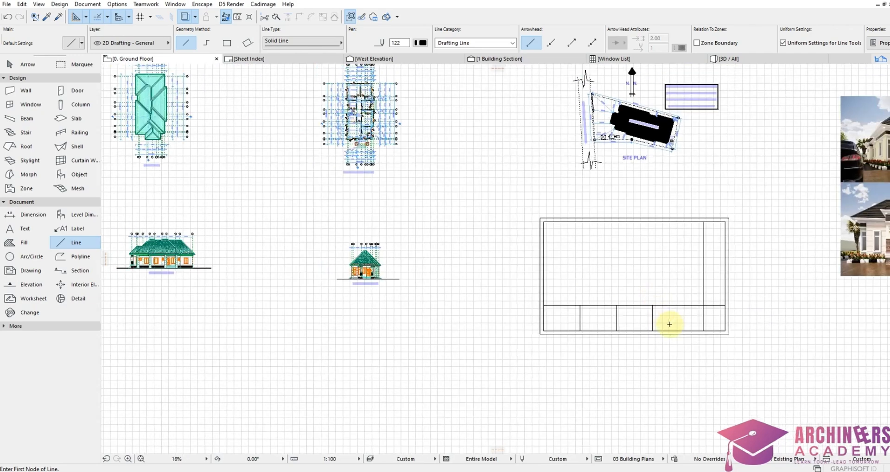
scroll(512, 320, "up", 6)
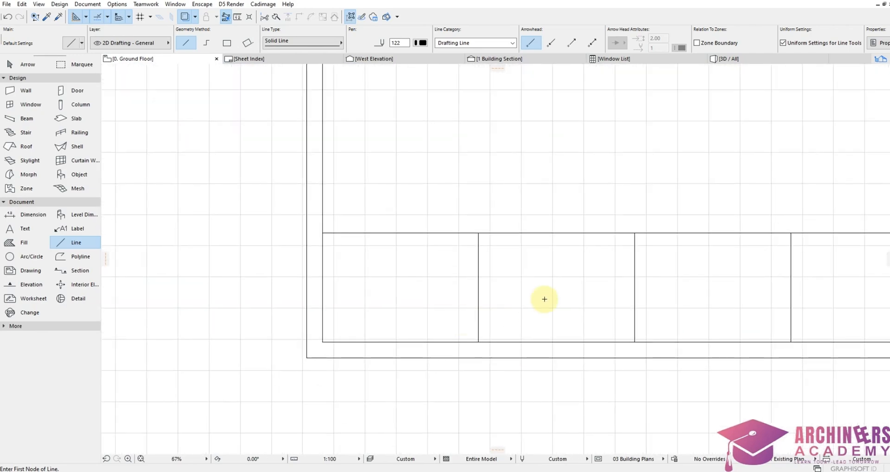
scroll(343, 279, "up", 4)
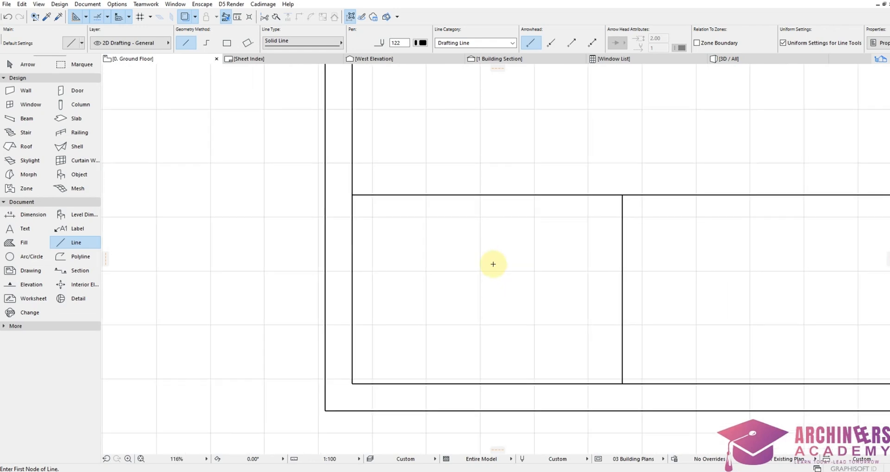
scroll(542, 270, "down", 2)
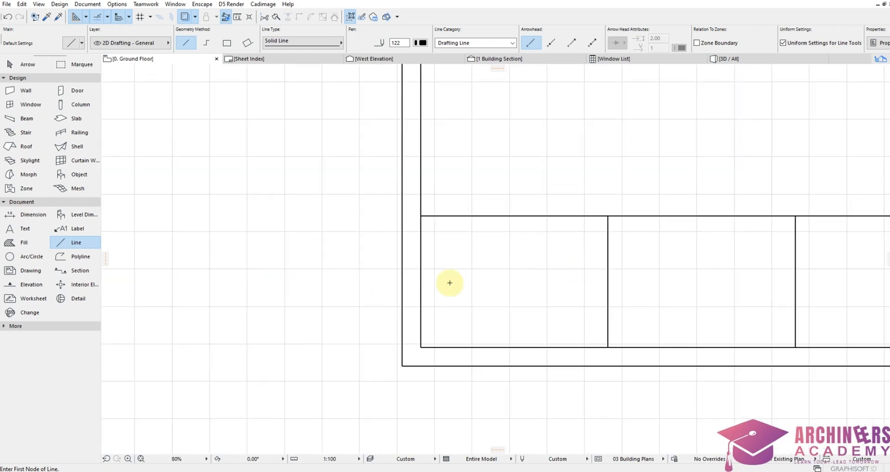
left_click(29, 229)
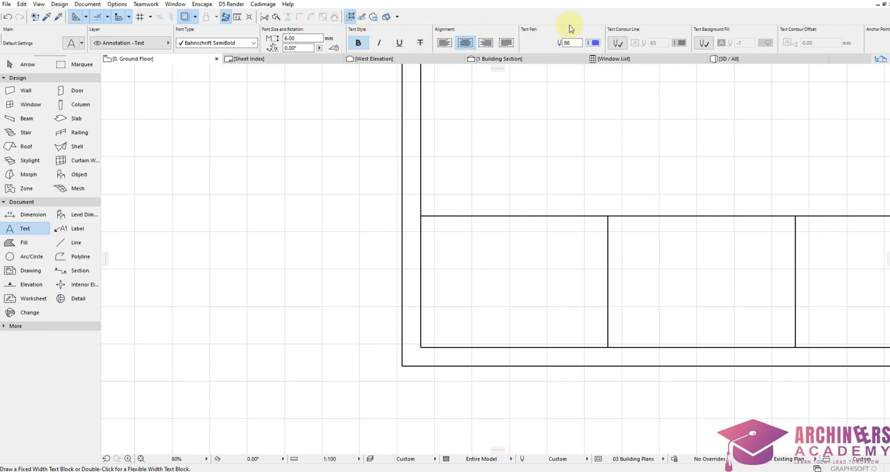
Step: Type a red NOTES heading in the notes area and change its font
left_click(595, 45)
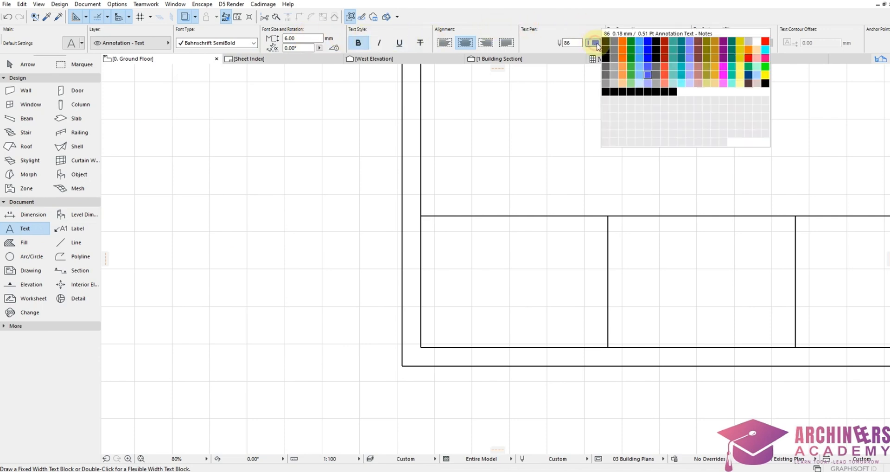
left_click(765, 43)
scroll(452, 213, "up", 3)
double_click(414, 240)
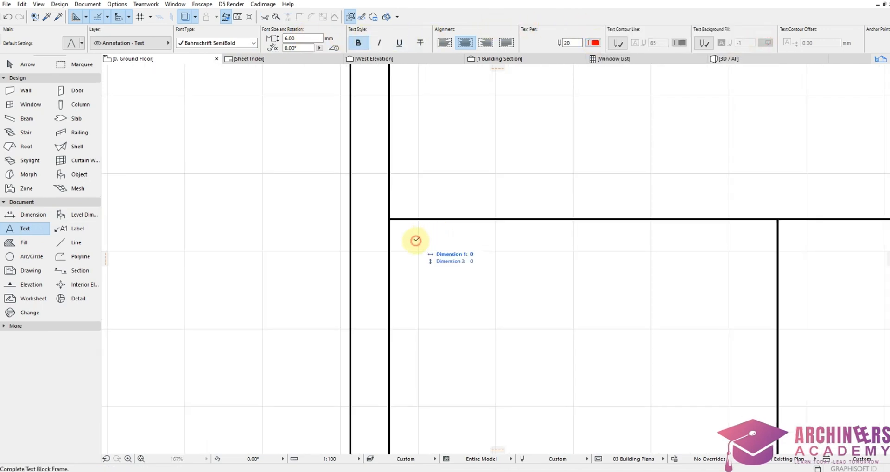
type("NOTES")
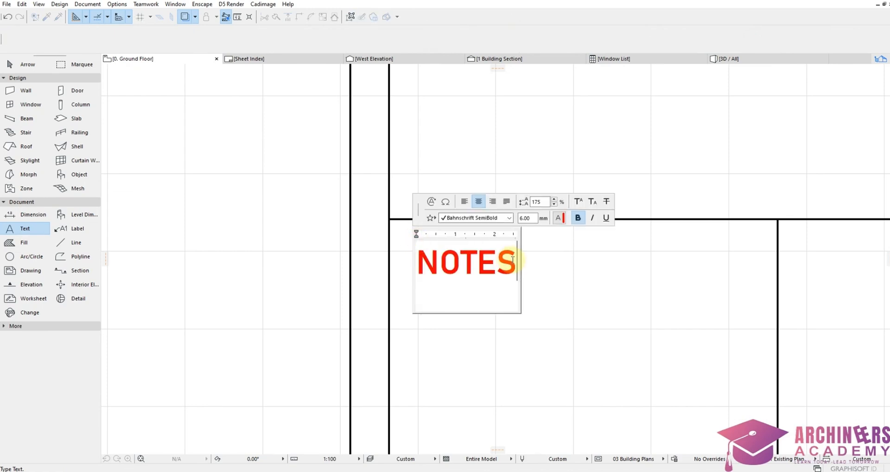
left_click_drag(517, 260, 414, 259)
left_click(465, 218)
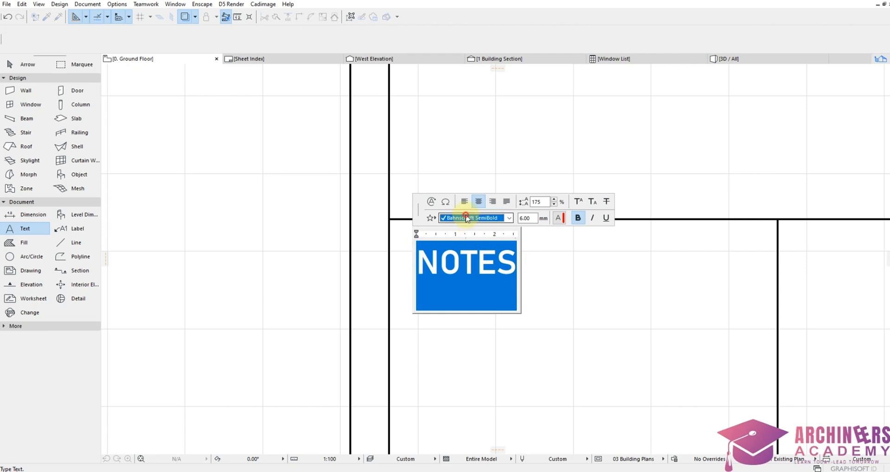
scroll(478, 285, "down", 6)
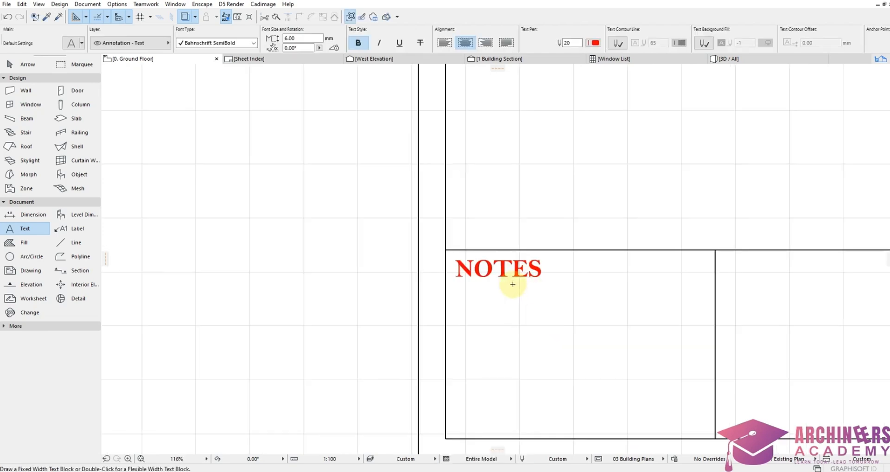
Step: Begin the numbered notes below NOTES with '1.' and change its colour
double_click(466, 298)
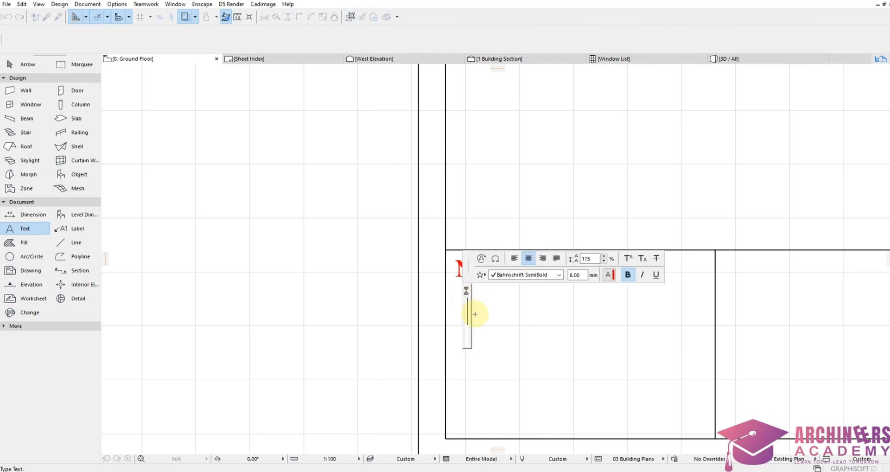
type("1")
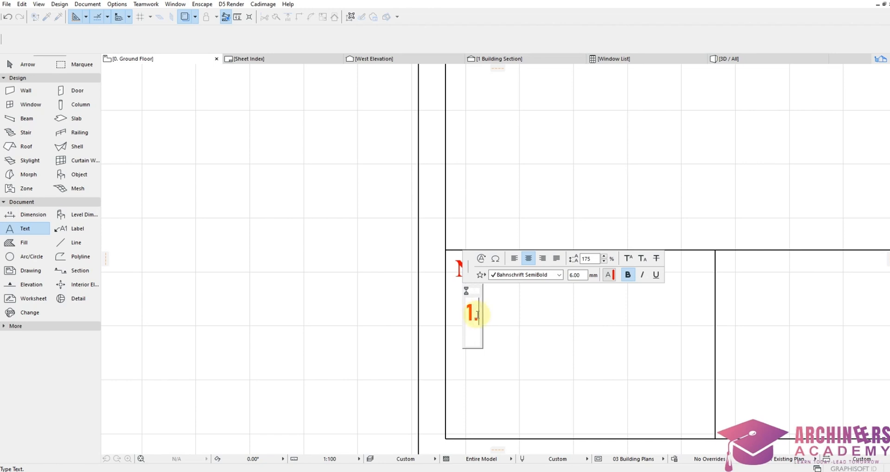
type(".")
left_click_drag(462, 315, 481, 320)
left_click(609, 274)
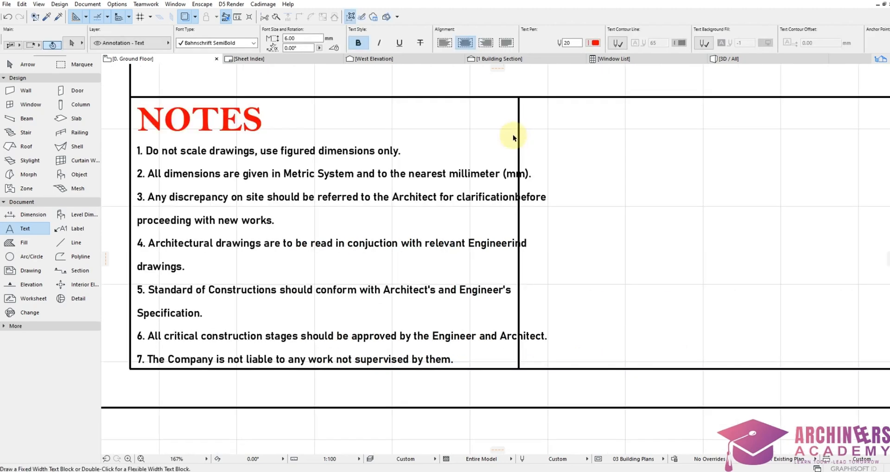
left_click(520, 140, "shift")
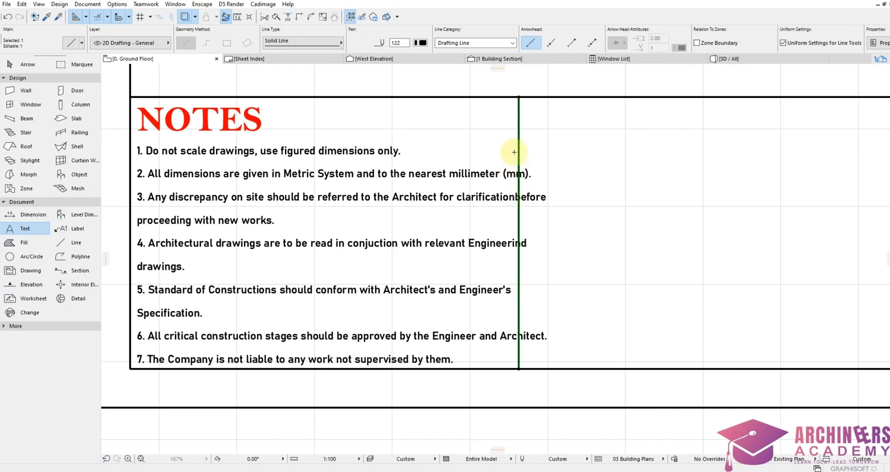
Step: Move the notes divider further right and retype the copied heading as PROJECT/CLIENT/LOCATION
left_click(520, 98)
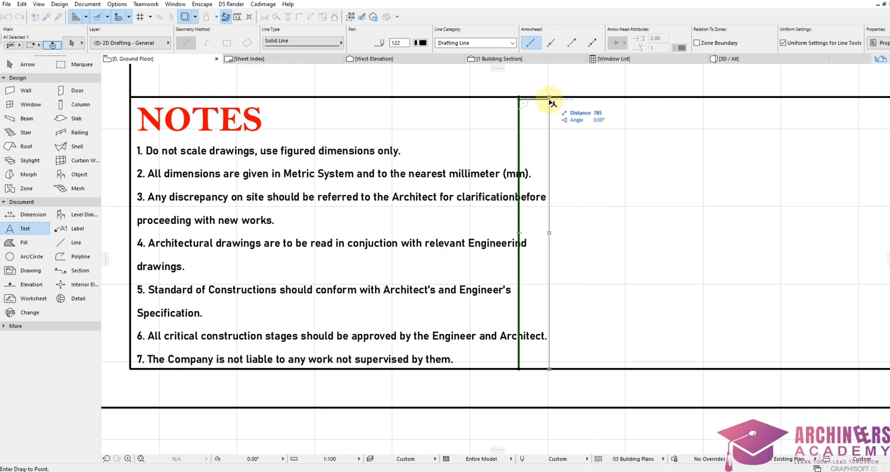
left_click(550, 98)
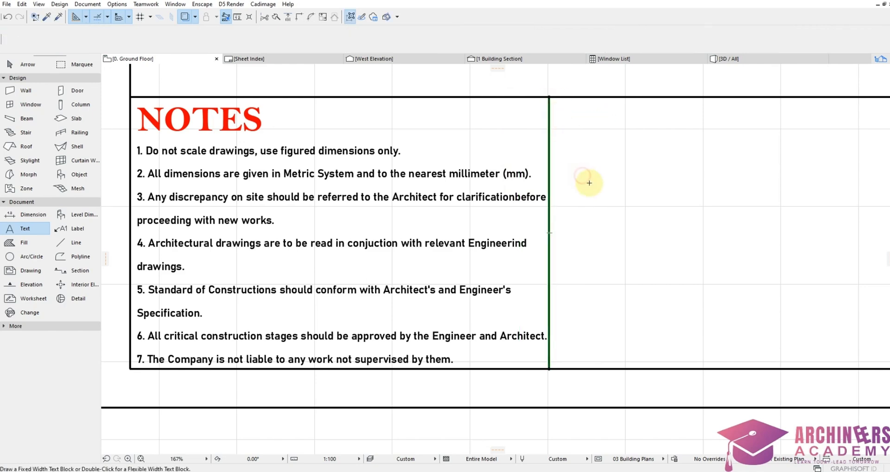
double_click(199, 118)
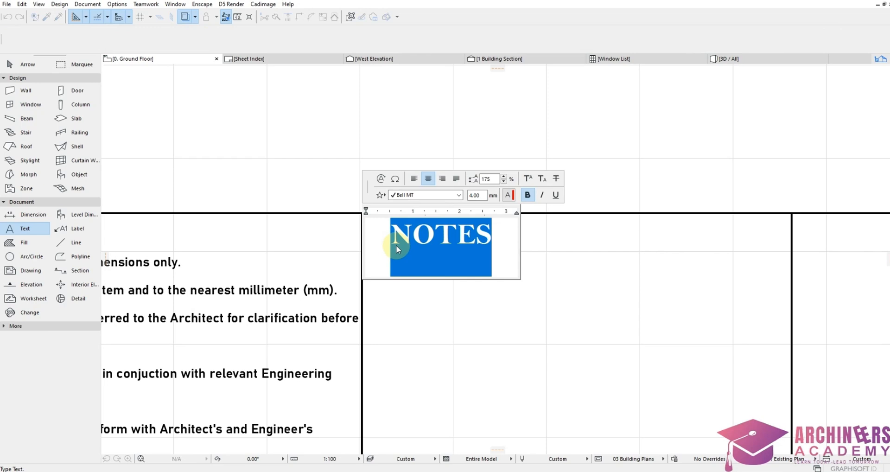
type("PROJE T")
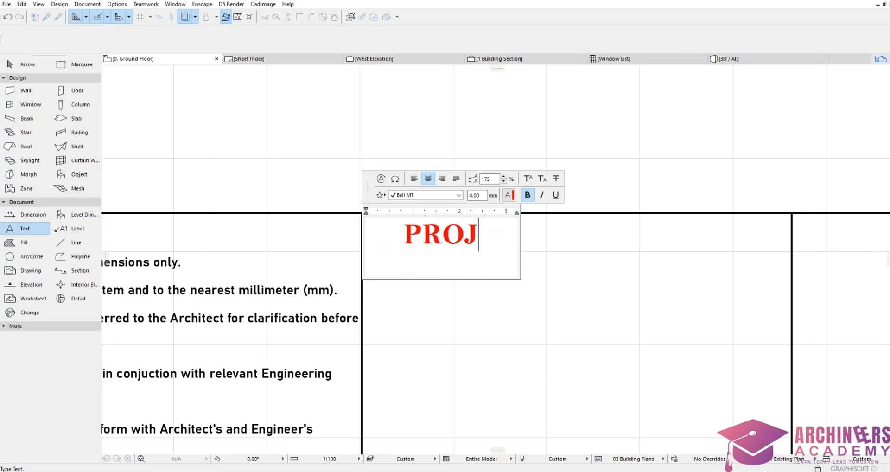
key("BackSpace")
key("BackSpace")
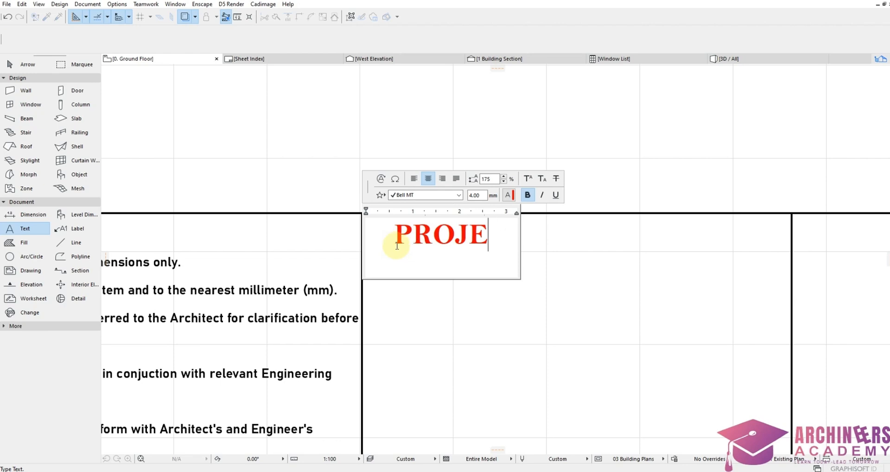
type("CT/")
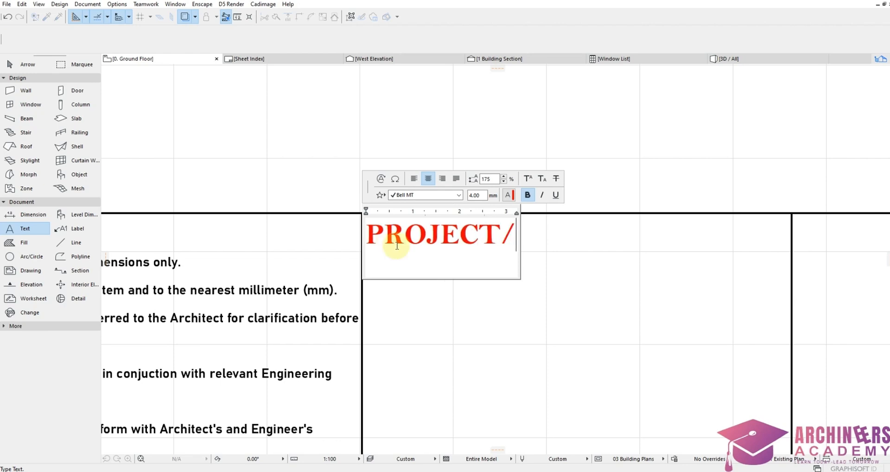
key("Return")
type("CLIENT")
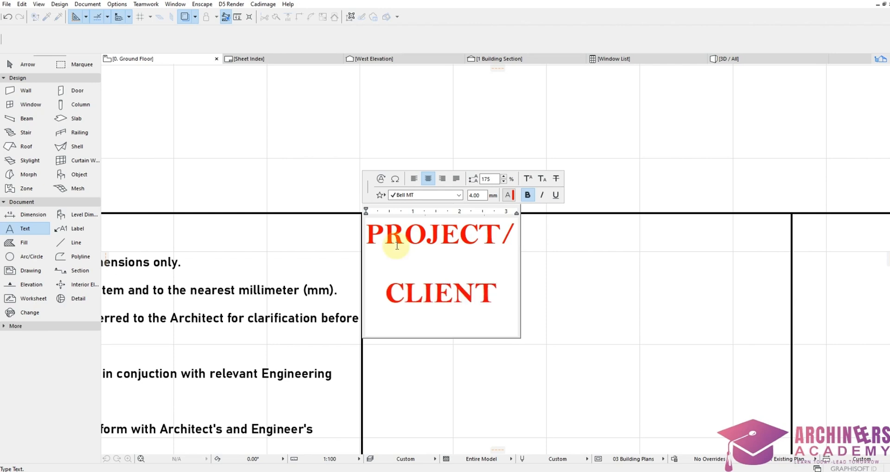
type("/L")
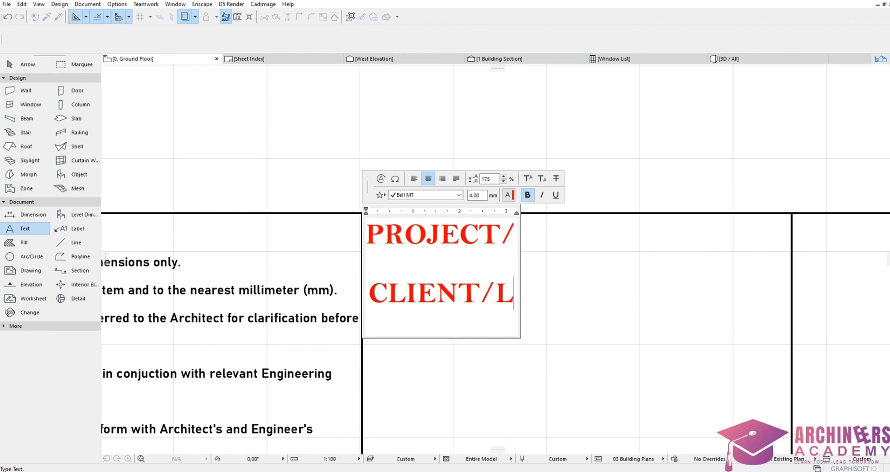
type("OCATIO")
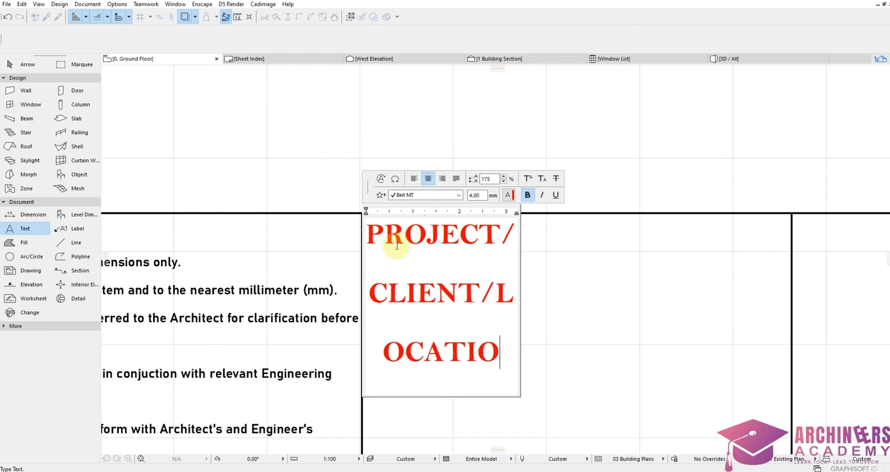
type("N")
left_click(512, 248)
scroll(503, 230, "down", 2)
scroll(492, 237, "up", 2)
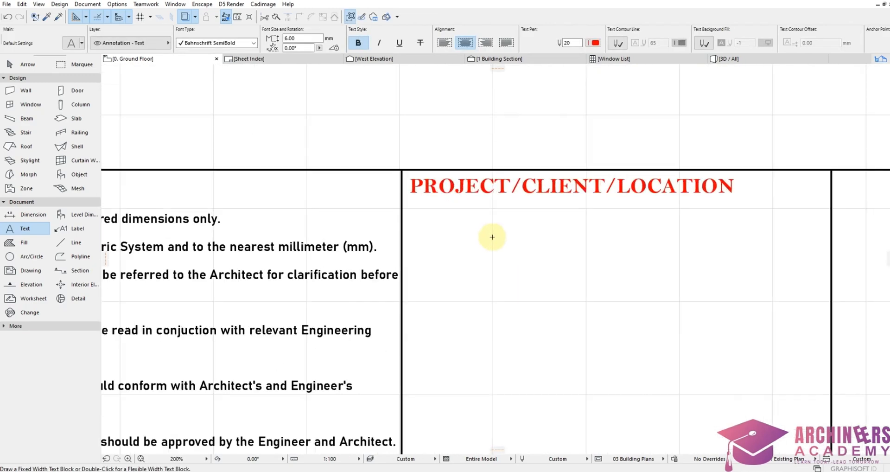
Step: Type PROPOSED RESIDENTIAL DEVELOPMENT FOR and the client's name below the heading
left_click(447, 236)
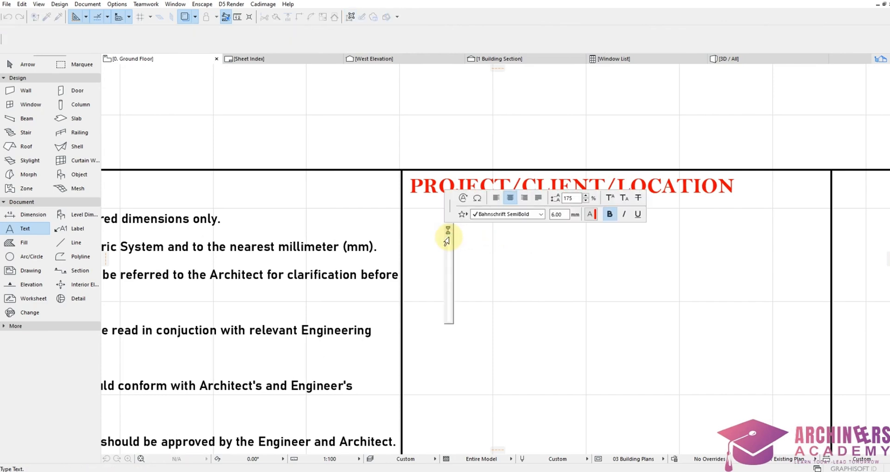
type("PROP")
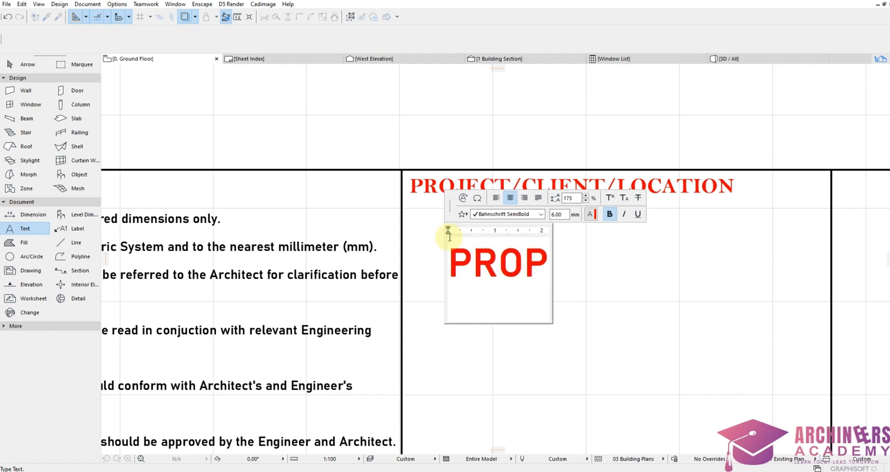
type("OSED")
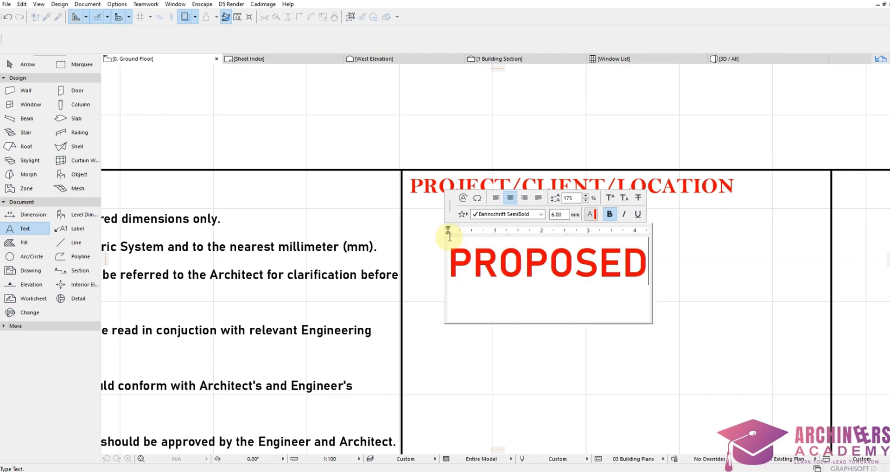
type(" RE")
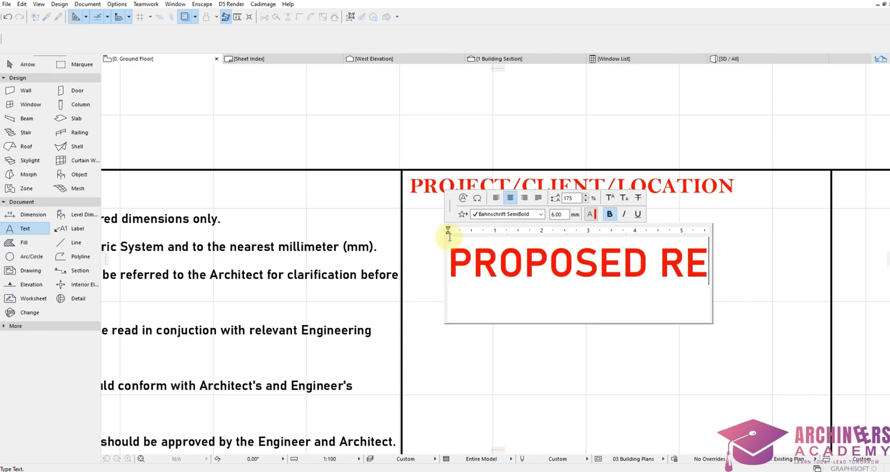
type("SIDENTIAL DEV")
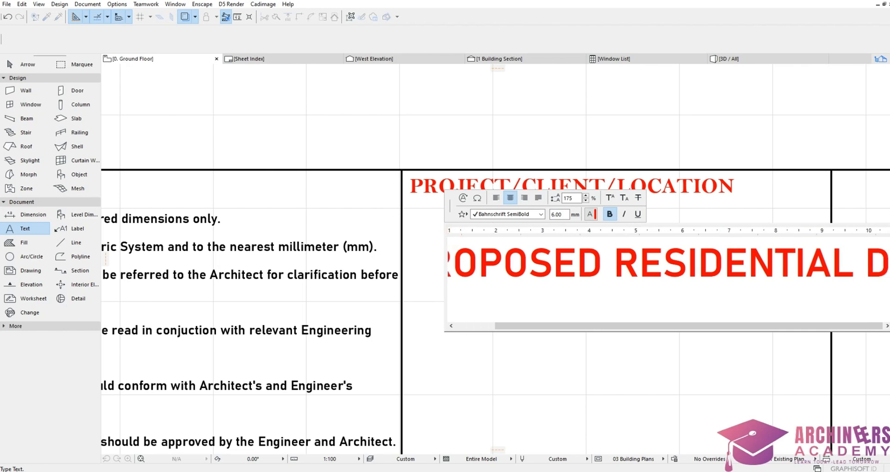
type("ELOPMENT")
key("Return")
type("FO")
type("R")
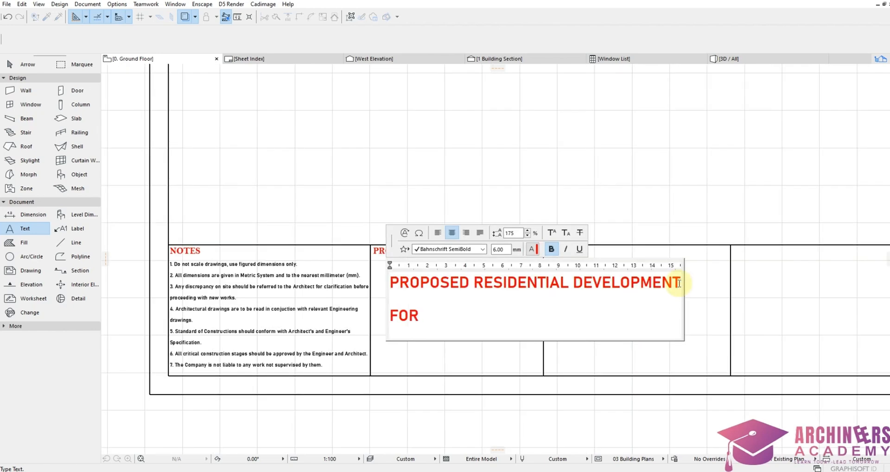
key("Return")
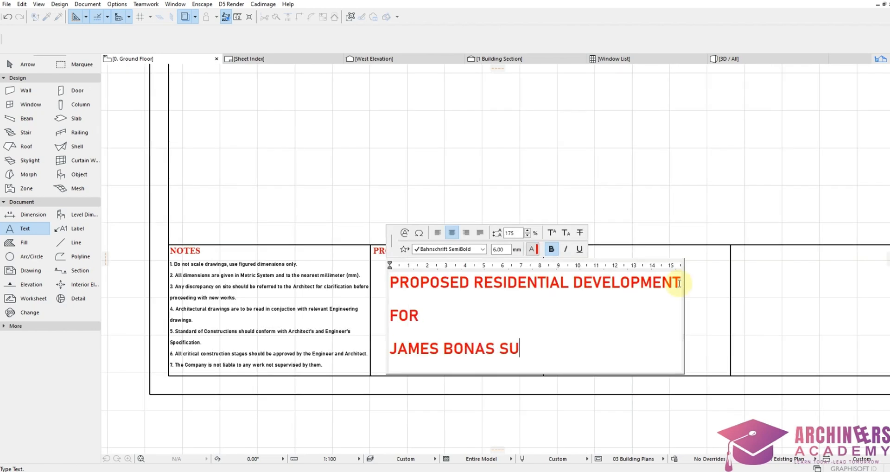
Step: Add the site location lines, ending with state and country, and finish the text block
key("Return")
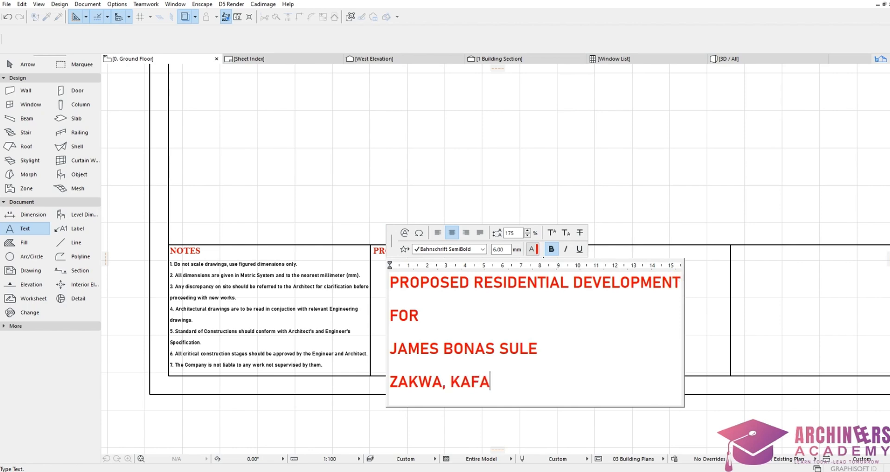
key("Return")
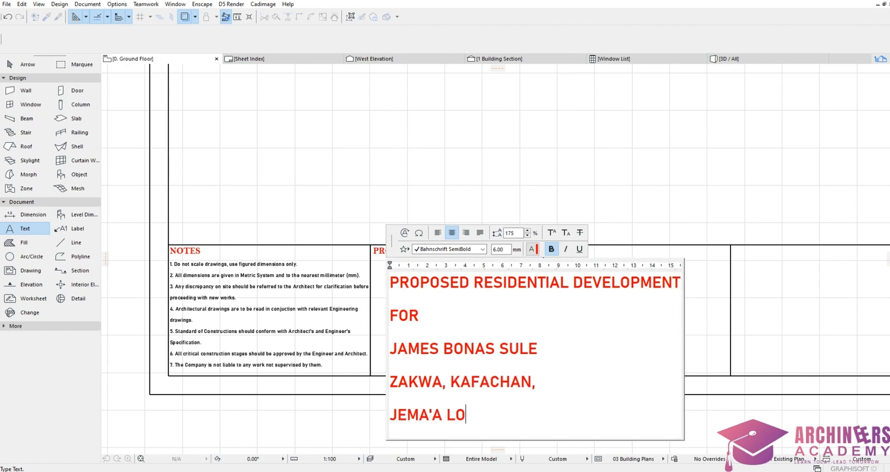
key("Return")
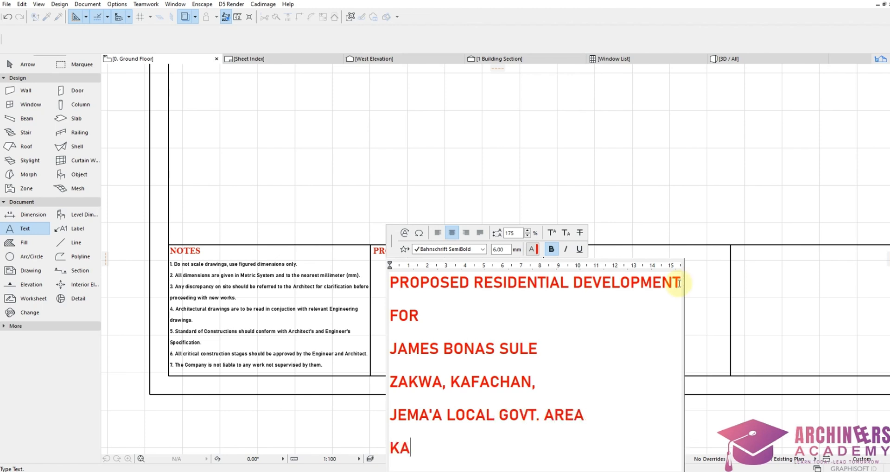
key("Return")
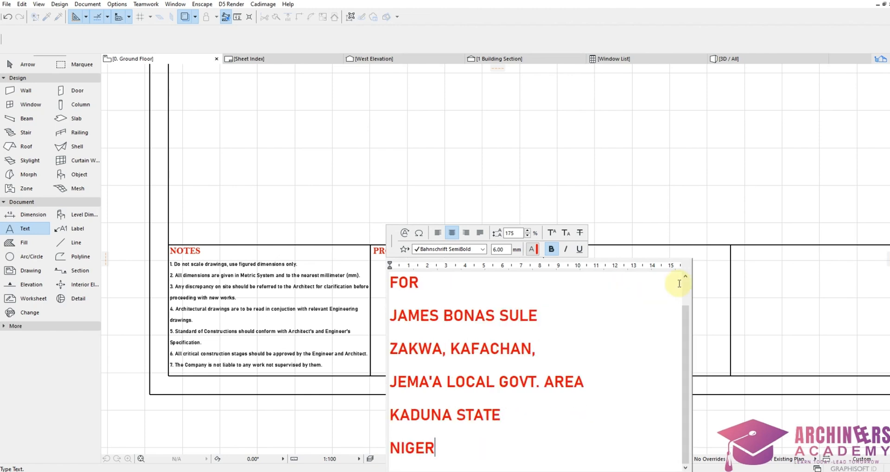
key("Escape")
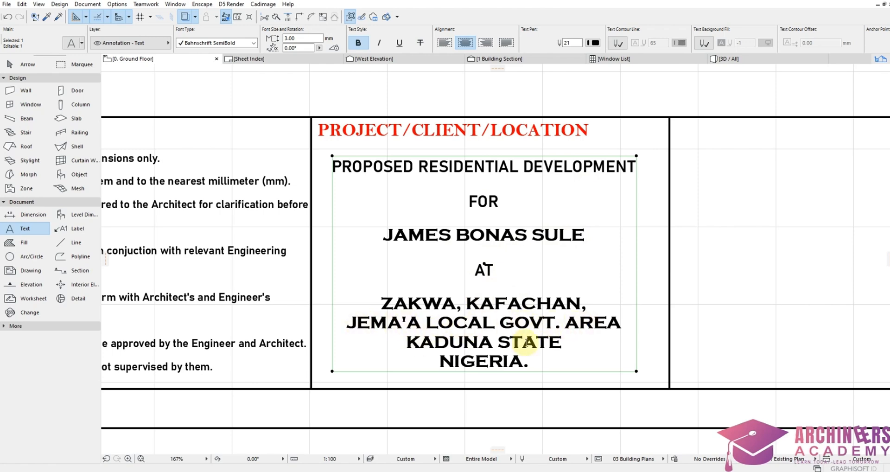
key("Escape")
scroll(465, 270, "down", 5)
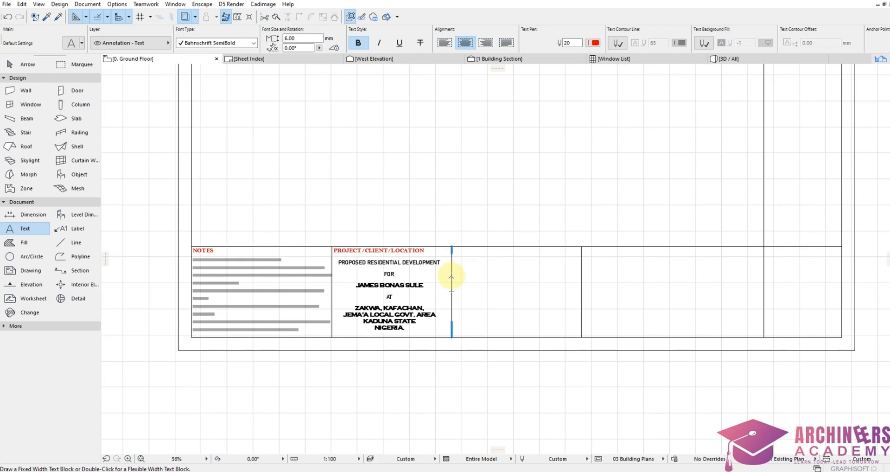
scroll(468, 273, "down", 2)
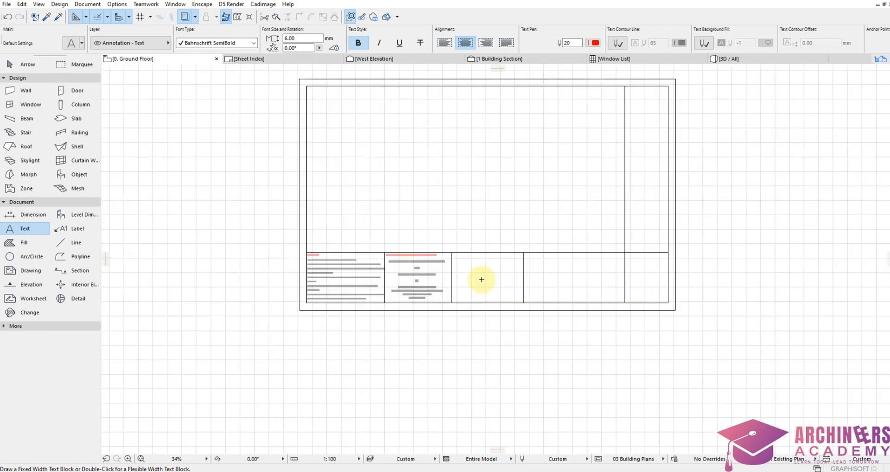
scroll(445, 269, "up", 7)
scroll(420, 249, "down", 5)
scroll(461, 230, "up", 4)
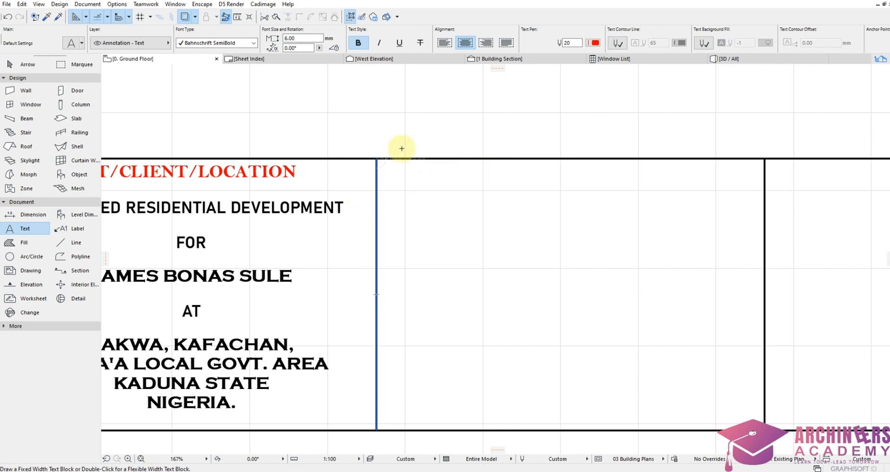
scroll(440, 203, "down", 2)
scroll(443, 207, "up", 1)
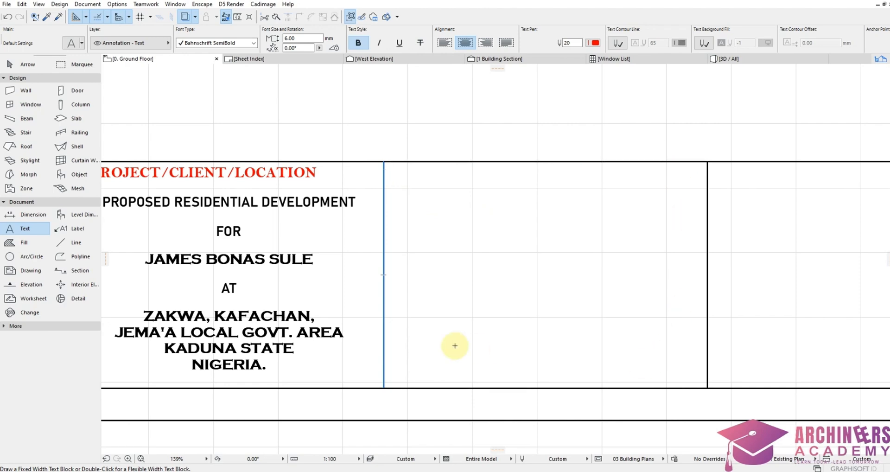
scroll(465, 341, "down", 10)
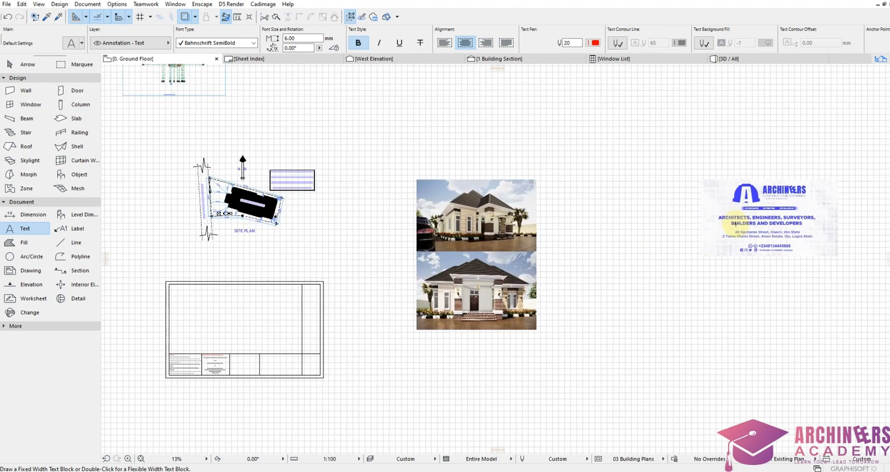
Step: Move the pasted logo image onto the title block
left_click(761, 227)
key("ctrl+d")
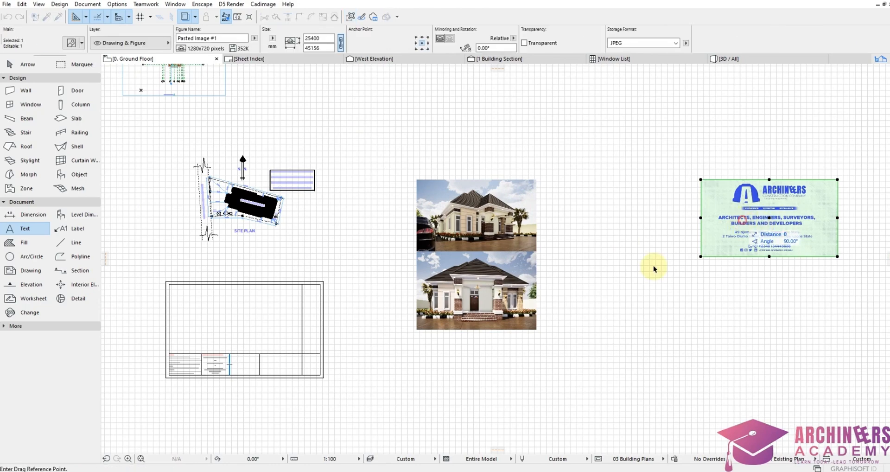
left_click(700, 236)
scroll(206, 394, "up", 5)
scroll(251, 380, "up", 2)
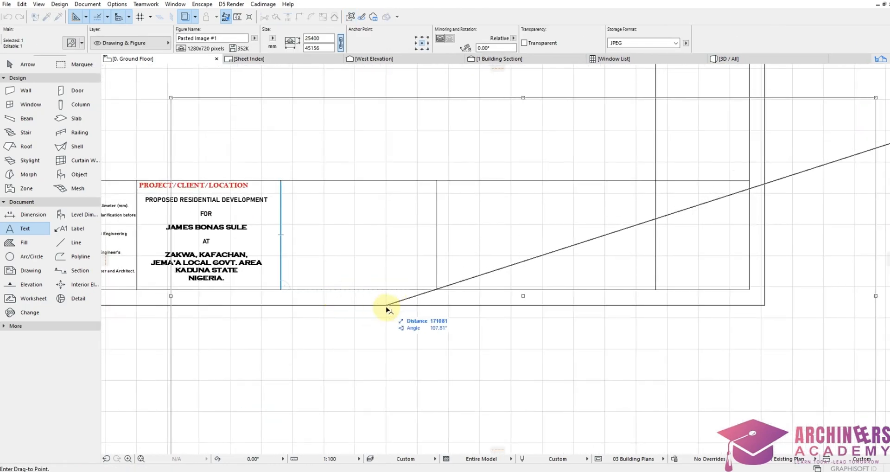
left_click(378, 260)
scroll(378, 260, "down", 5)
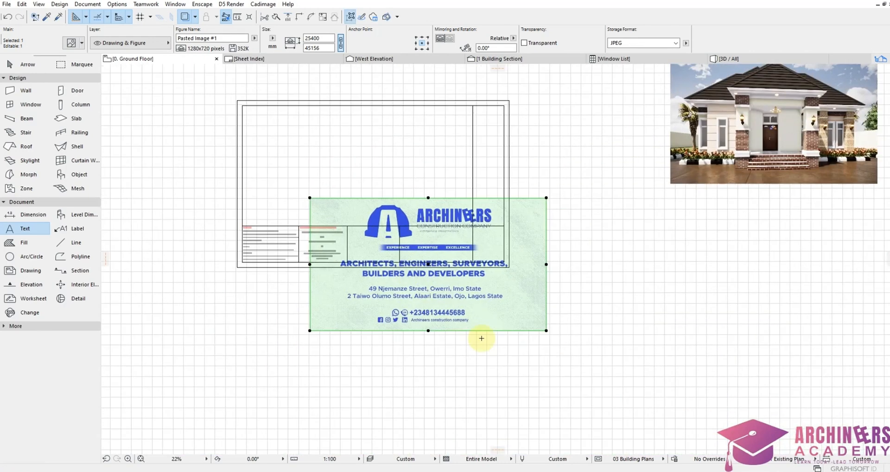
Step: Shrink the logo from its corner and place it in the cell beside the client block
left_click(547, 331)
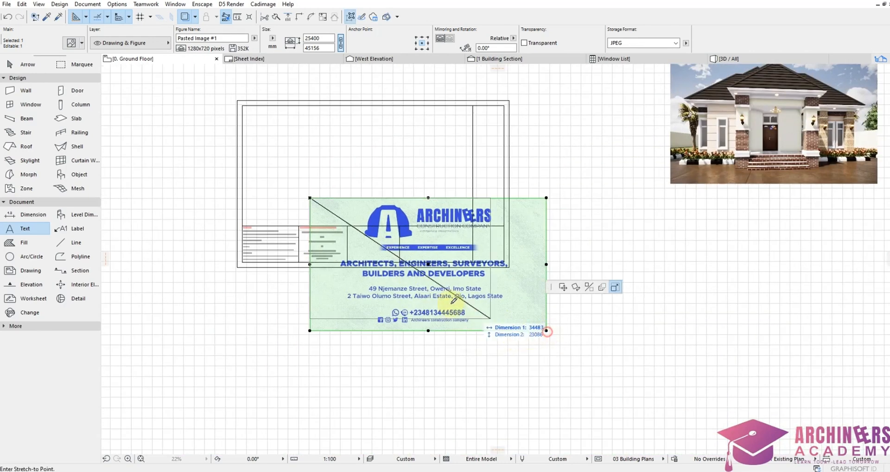
left_click(360, 228)
scroll(331, 216, "up", 5)
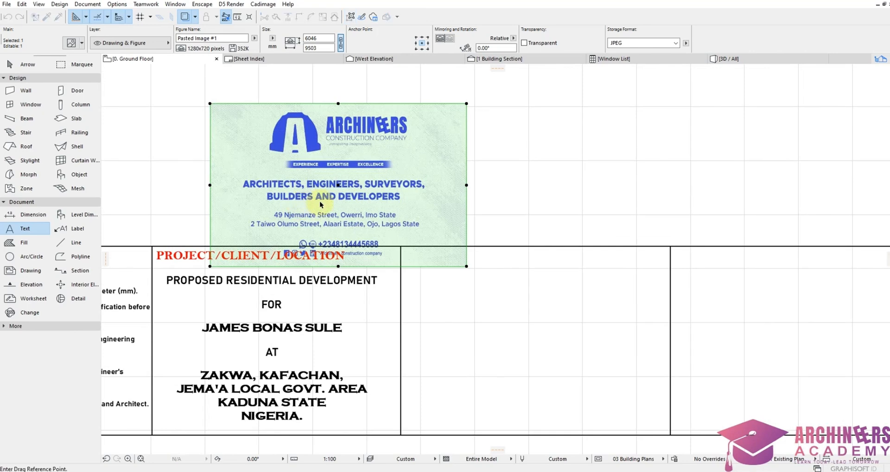
left_click(320, 203)
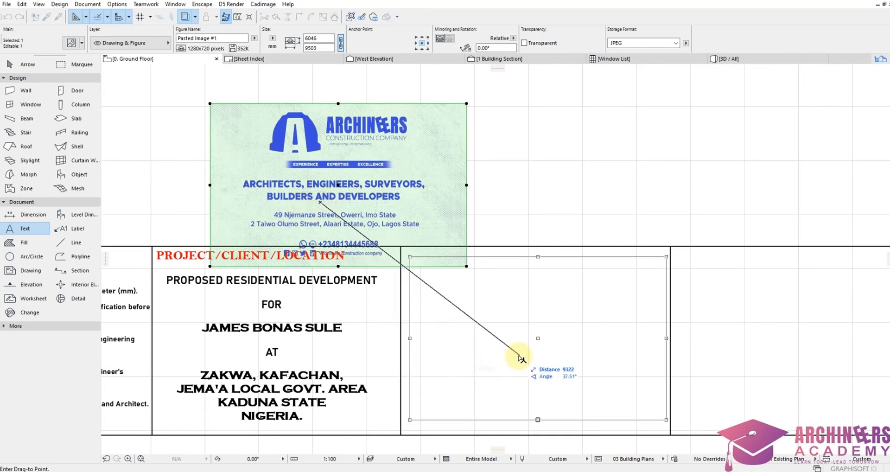
left_click(521, 356)
scroll(517, 309, "down", 3)
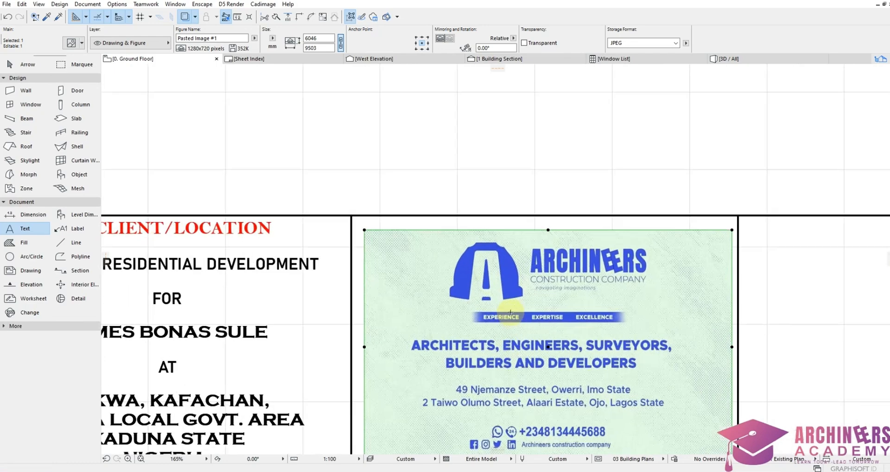
scroll(501, 226, "up", 2)
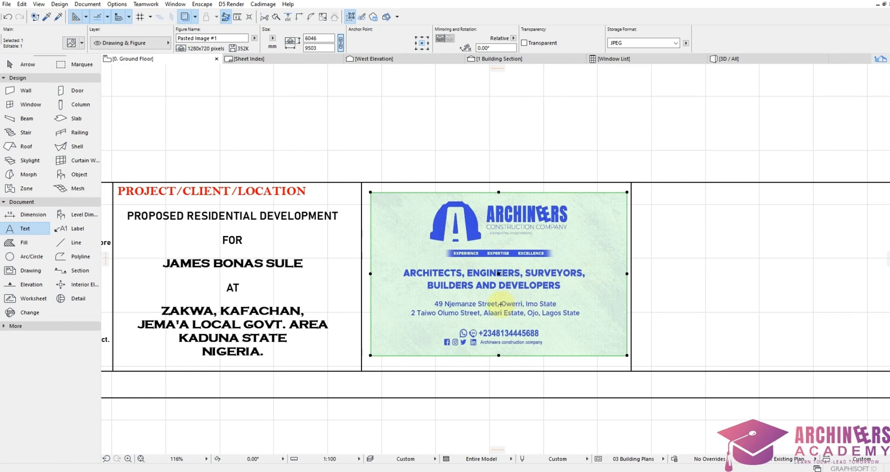
key("ctrl+d")
key("Escape")
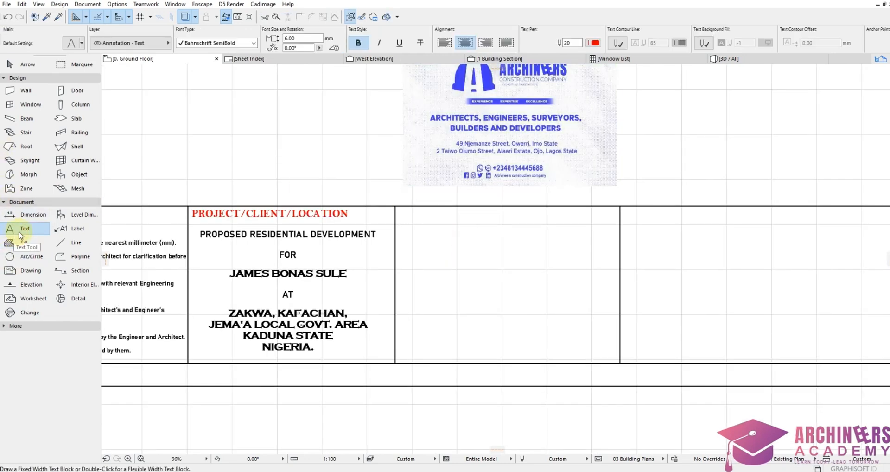
Step: Draw a solid foreground fill as the black border around the logo cell
left_click(23, 240)
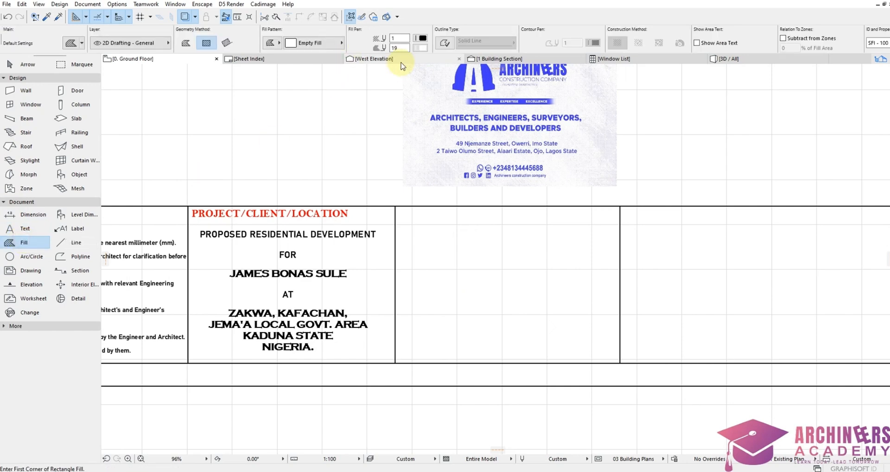
left_click(301, 44)
left_click(373, 143)
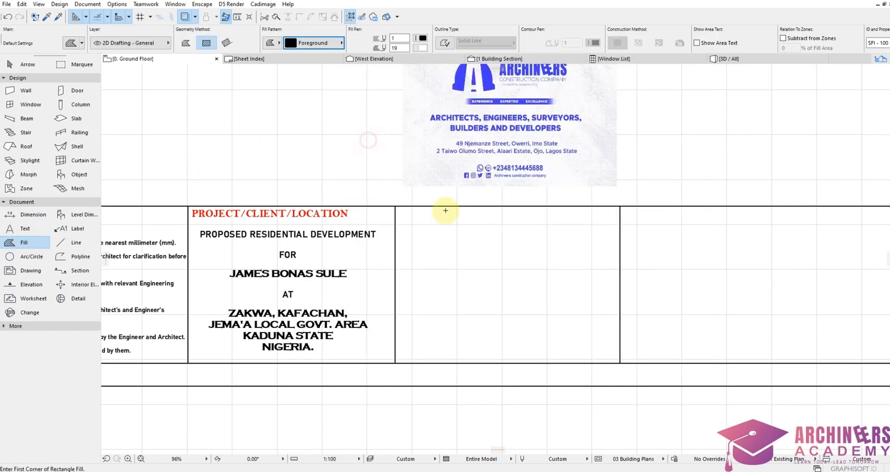
scroll(459, 235, "up", 3)
left_click(349, 197)
left_click(737, 185)
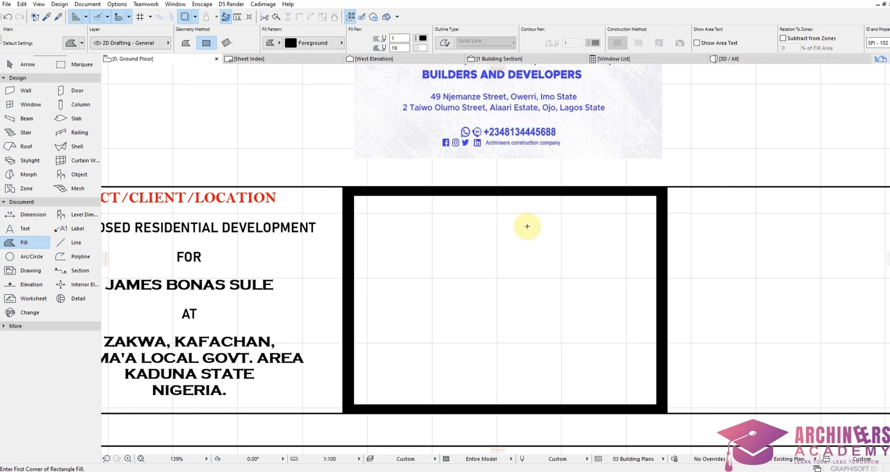
scroll(510, 225, "up", 2)
Step: Switch to the Line tool with line pen 41
left_click(58, 242)
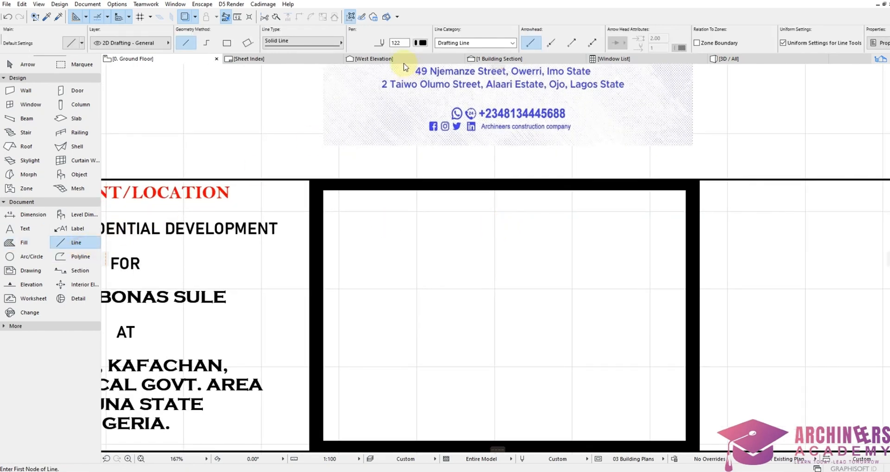
left_click(421, 43)
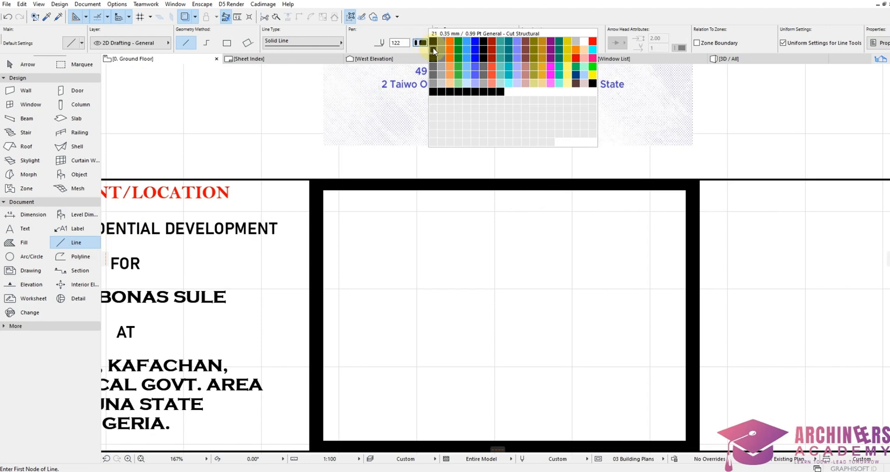
left_click(433, 51)
scroll(489, 235, "down", 6)
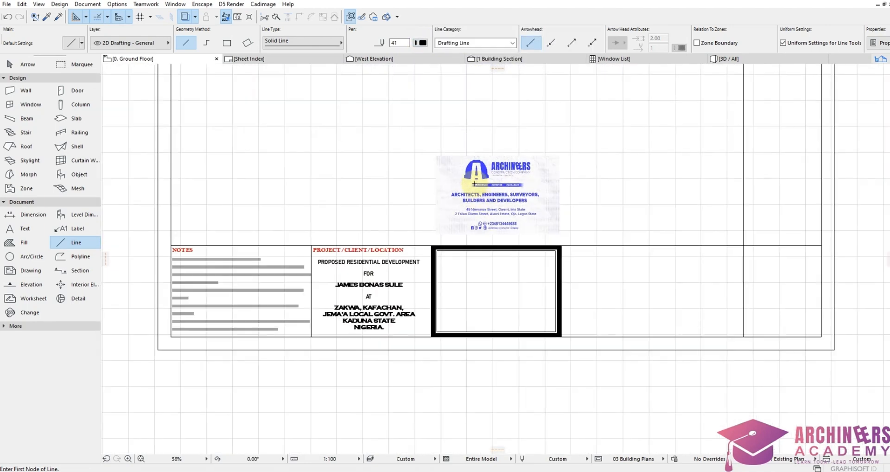
Step: Move the logo so its top-left corner snaps into the bordered cell
left_click(473, 174, "shift")
scroll(443, 152, "up", 4)
key("ctrl+d")
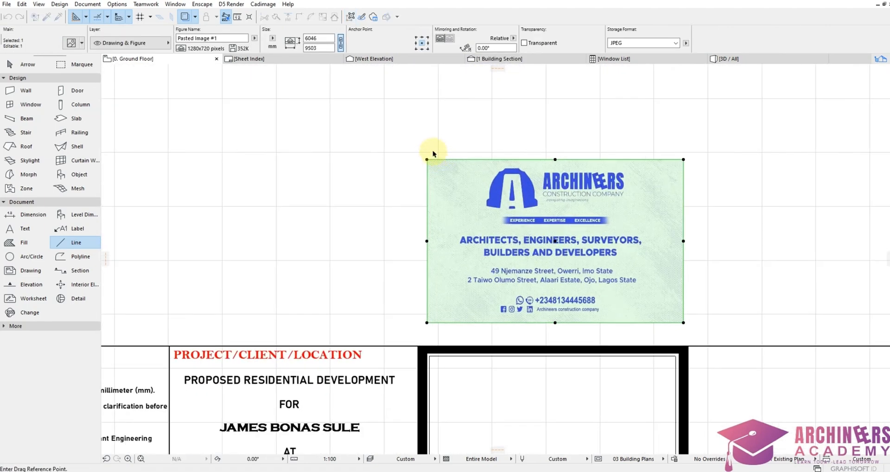
left_click(427, 159)
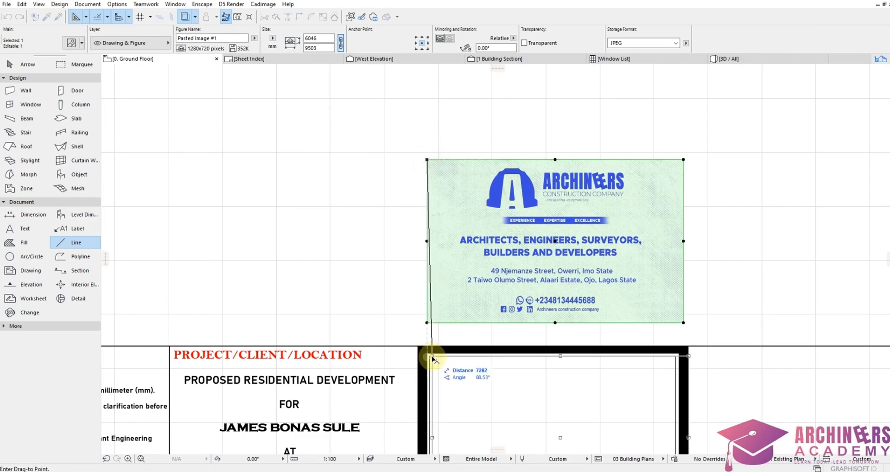
left_click(428, 355)
scroll(518, 200, "down", 1)
scroll(628, 307, "up", 6)
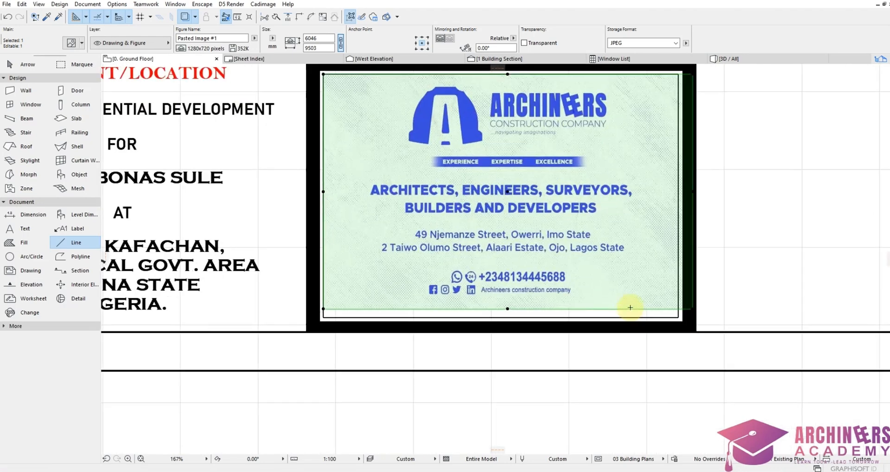
Step: Stretch the logo from its bottom-right corner to fill the bordered cell
left_click(722, 309)
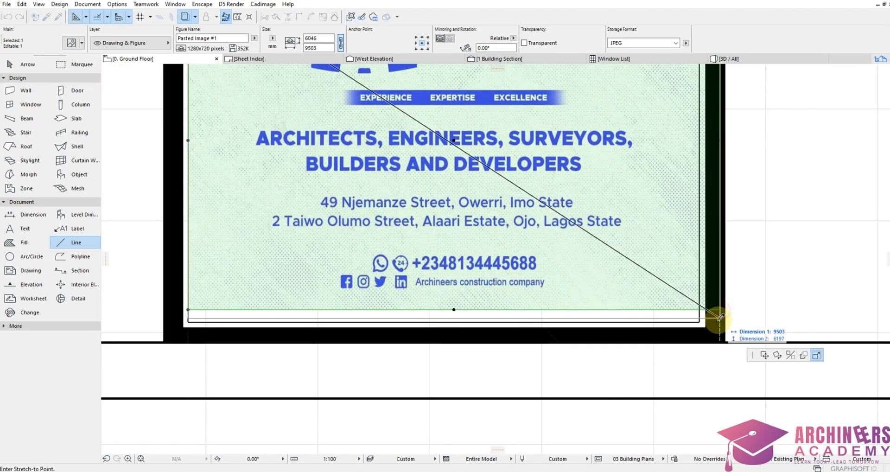
left_click(699, 321)
scroll(495, 267, "down", 7)
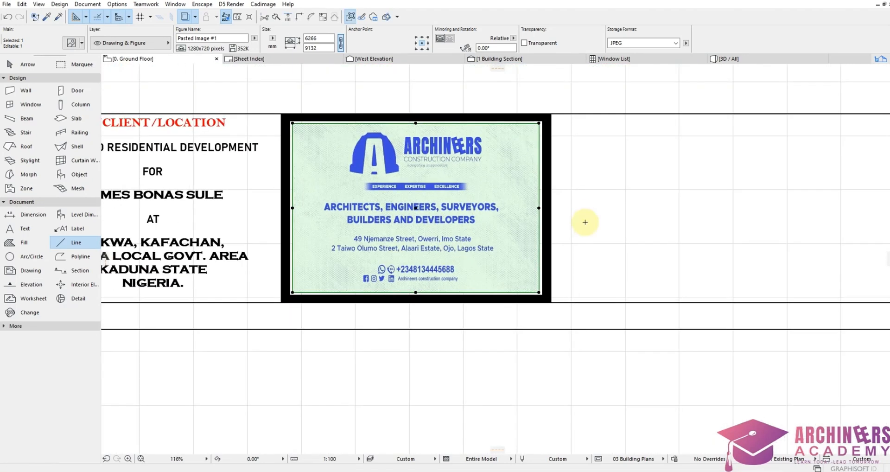
key("Escape")
scroll(533, 223, "up", 6)
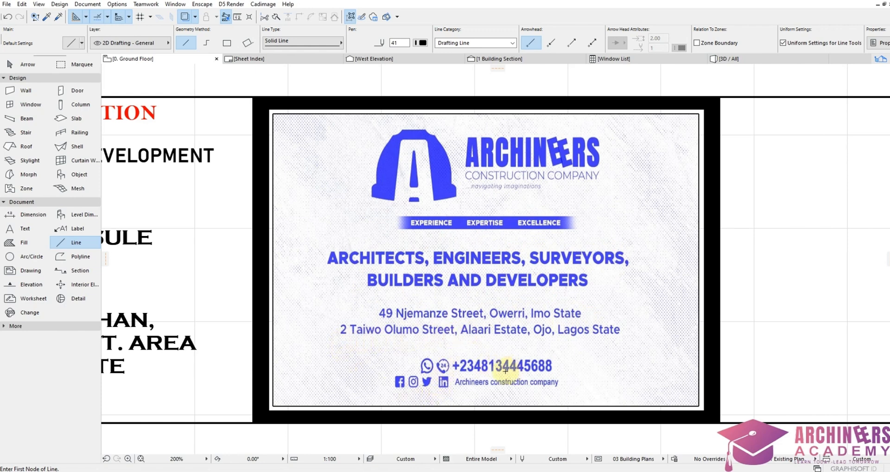
scroll(494, 403, "up", 2)
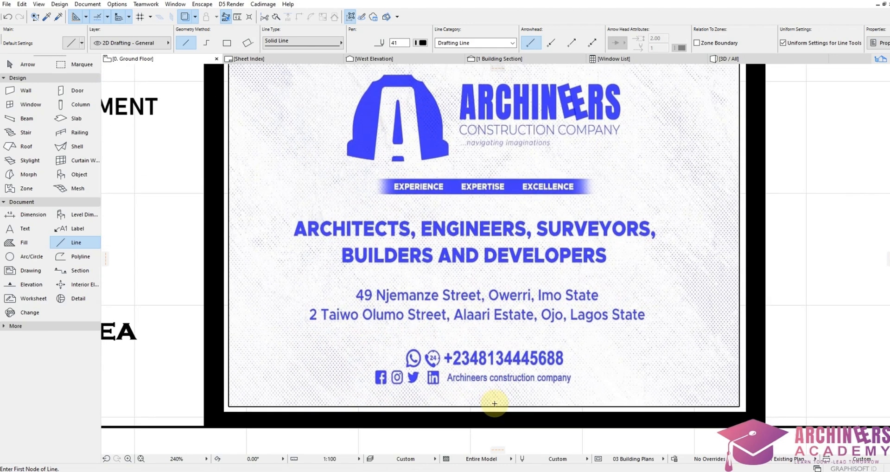
scroll(474, 389, "down", 3)
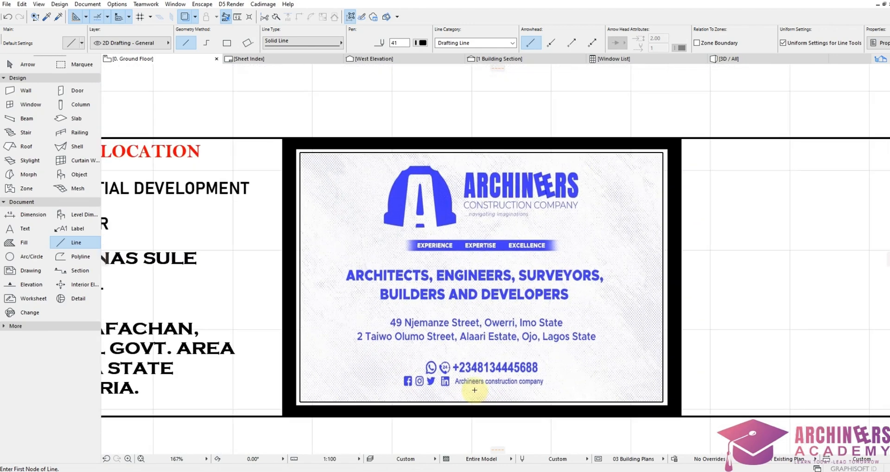
scroll(436, 239, "down", 2)
scroll(458, 300, "up", 2)
scroll(458, 300, "up", 1)
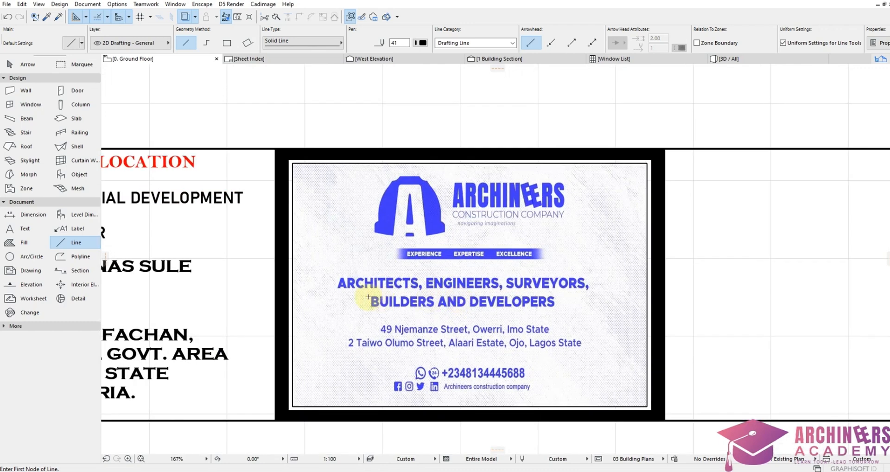
left_click(342, 302, "shift")
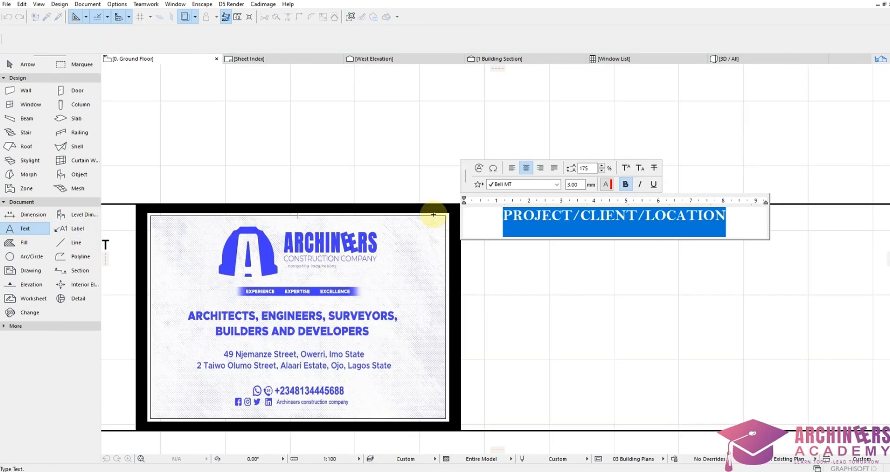
type("DRAWING TITLE")
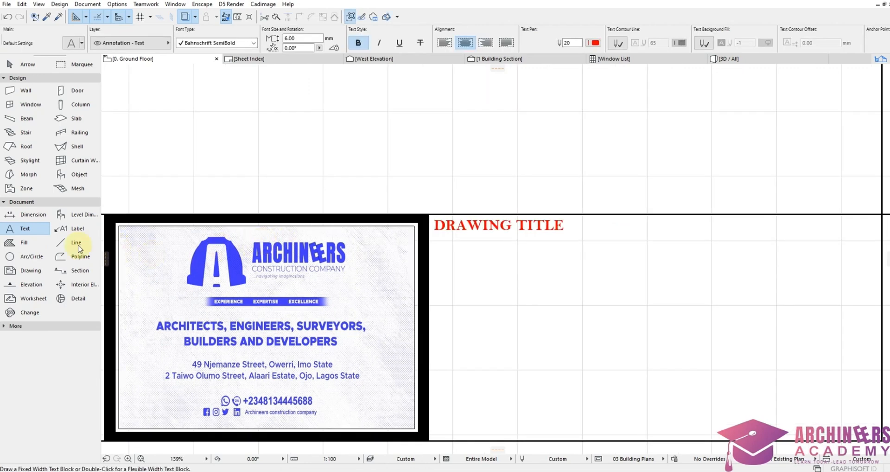
Step: Draw a vertical divider from below the title row to the block's bottom edge
left_click(76, 242)
scroll(741, 283, "up", 3)
scroll(467, 258, "down", 4)
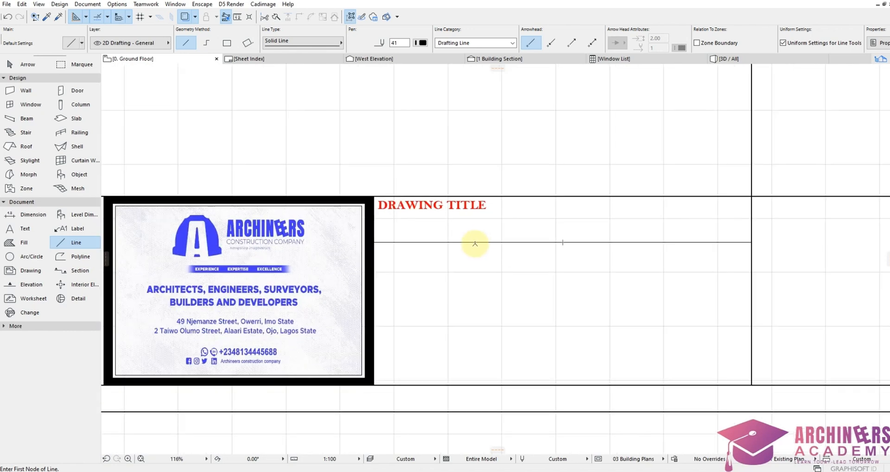
left_click(477, 242)
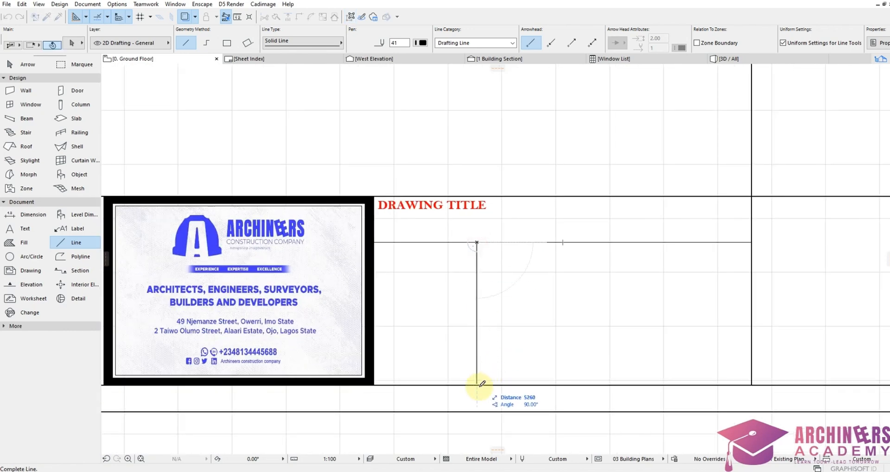
left_click(477, 383)
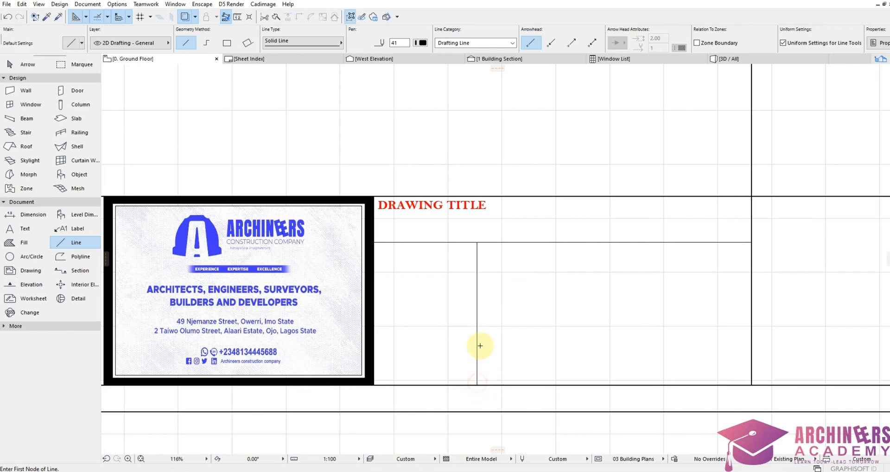
Step: Copy the divider to the right twice with a typed offset of 23
key("ctrl+shift+d")
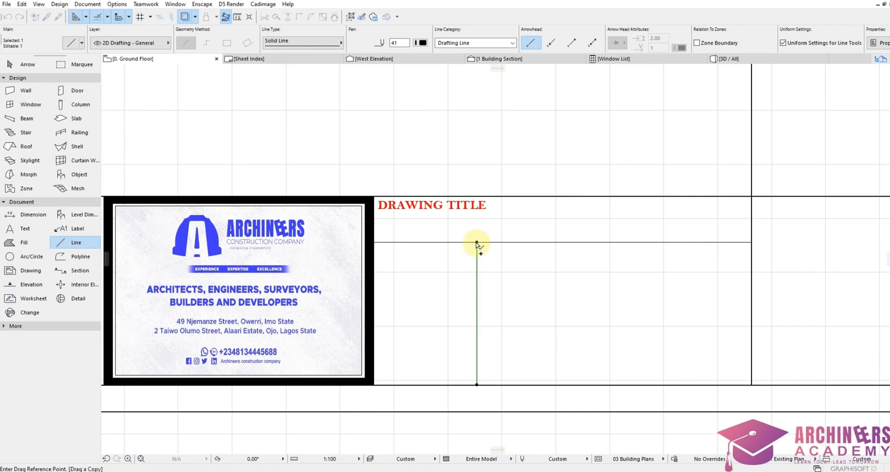
left_click(477, 242)
type("2300")
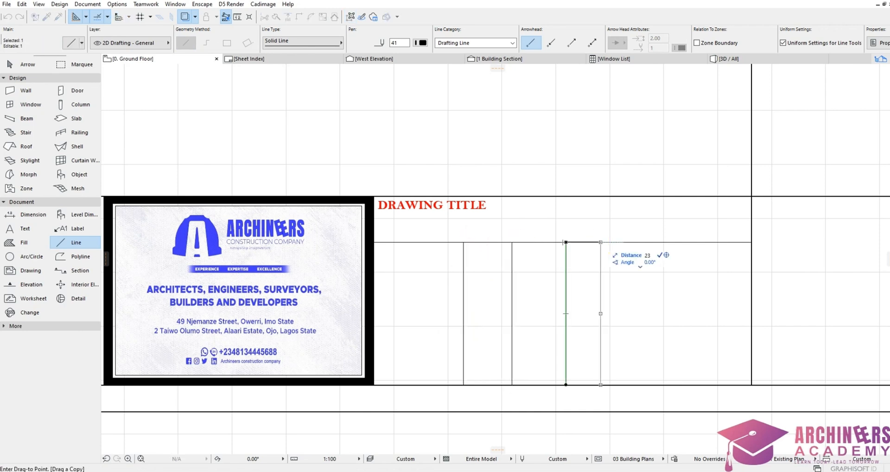
left_click(629, 241)
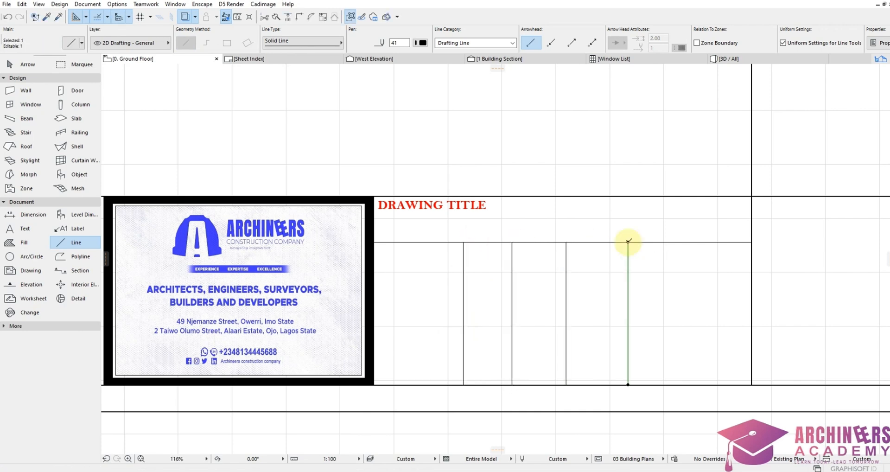
key("ctrl+shift+d")
left_click(628, 241)
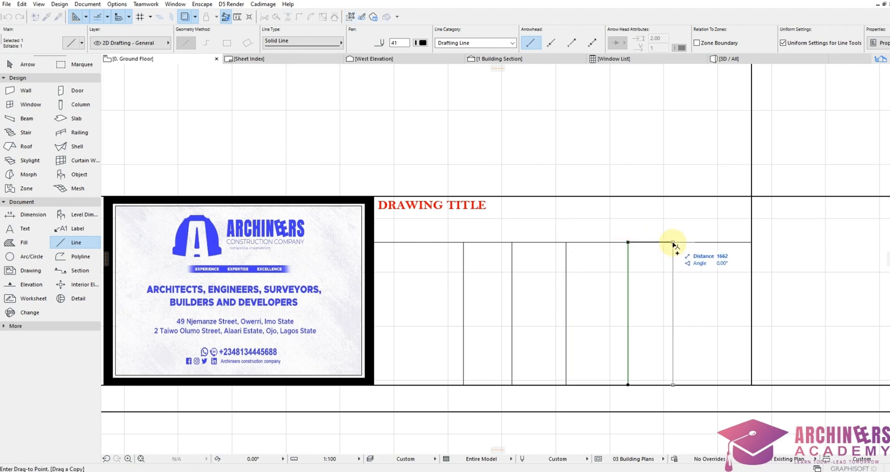
type("2300")
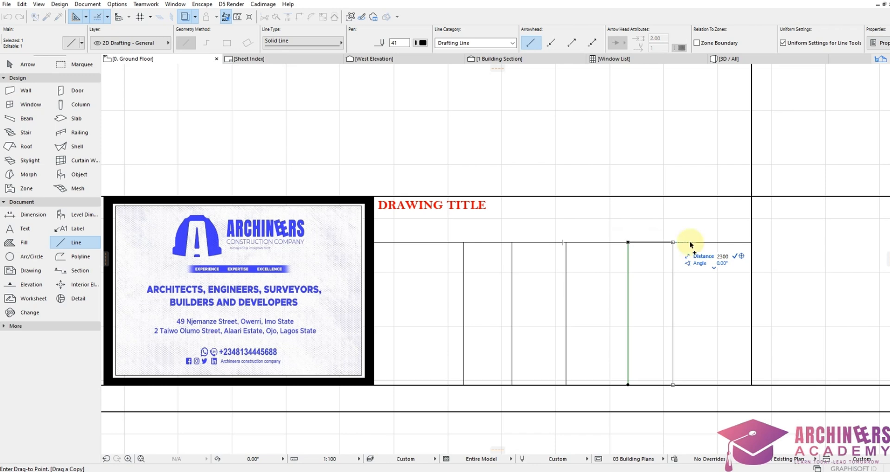
key("Return")
key("Escape")
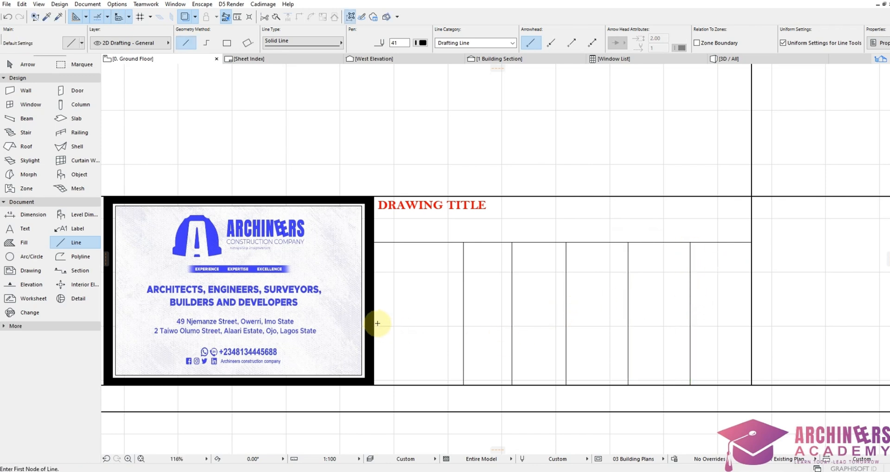
Step: Trim away the lower part of one divider
scroll(594, 337, "down", 3)
scroll(604, 348, "up", 2)
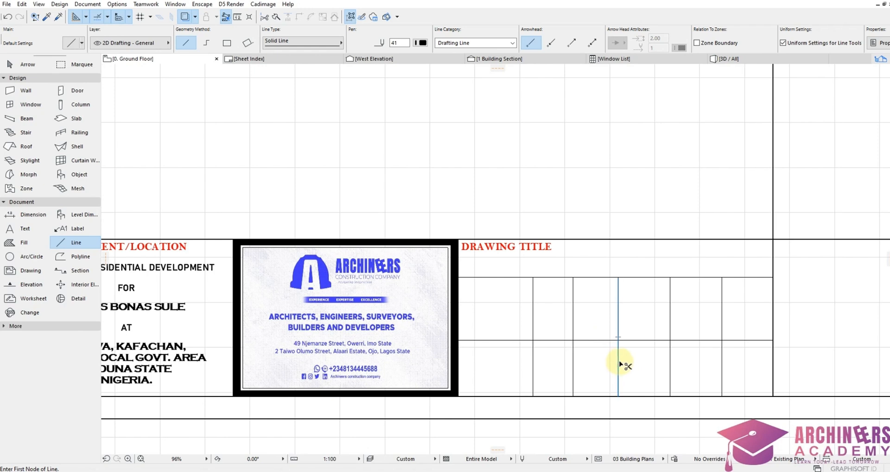
left_click(619, 364, "ctrl")
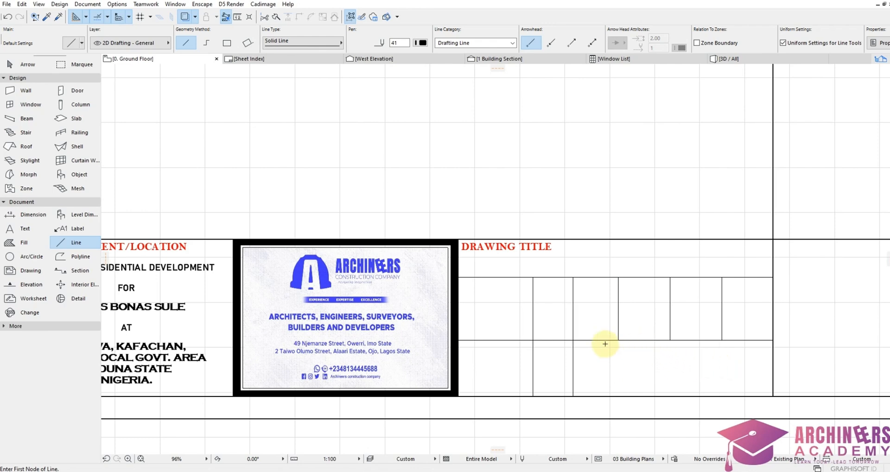
key("shift")
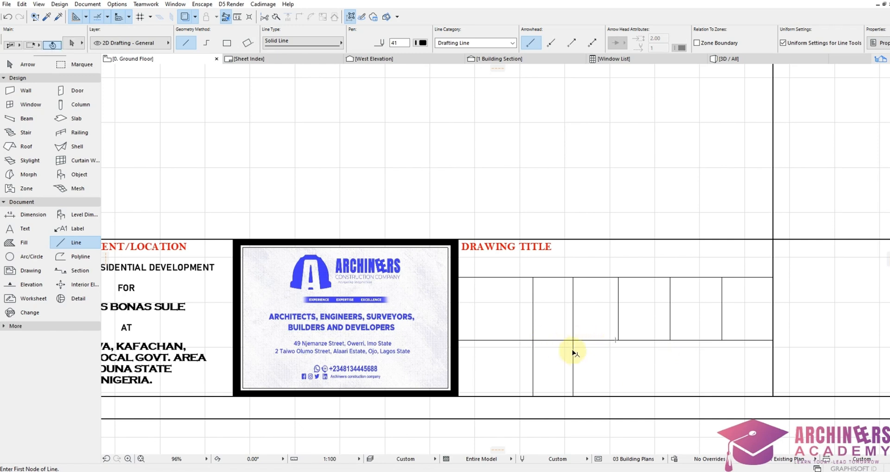
Step: Copy a divider line further right into the lower row
left_click(574, 366, "shift")
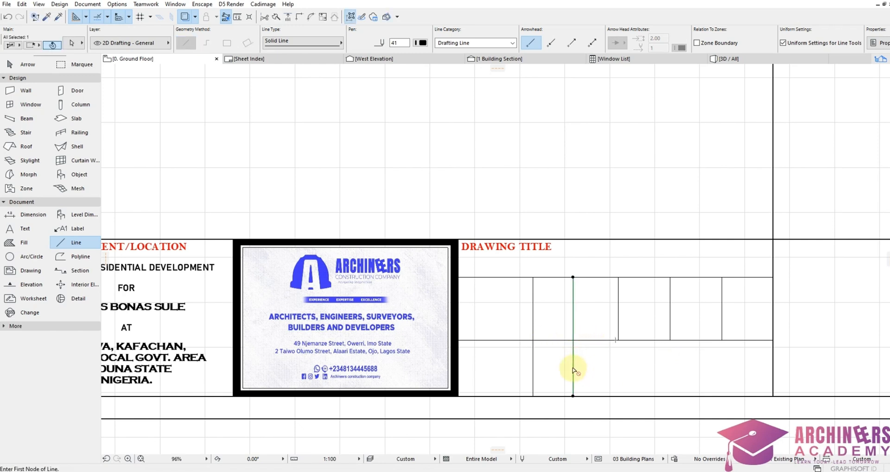
left_click(573, 369)
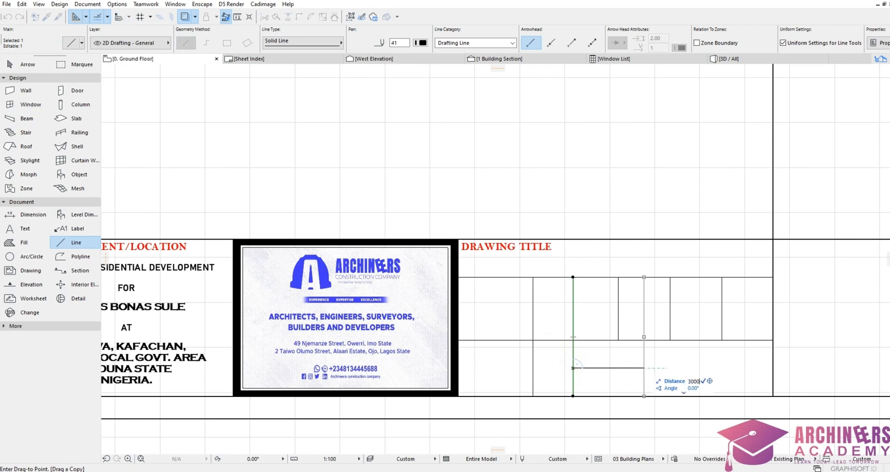
left_click(642, 368)
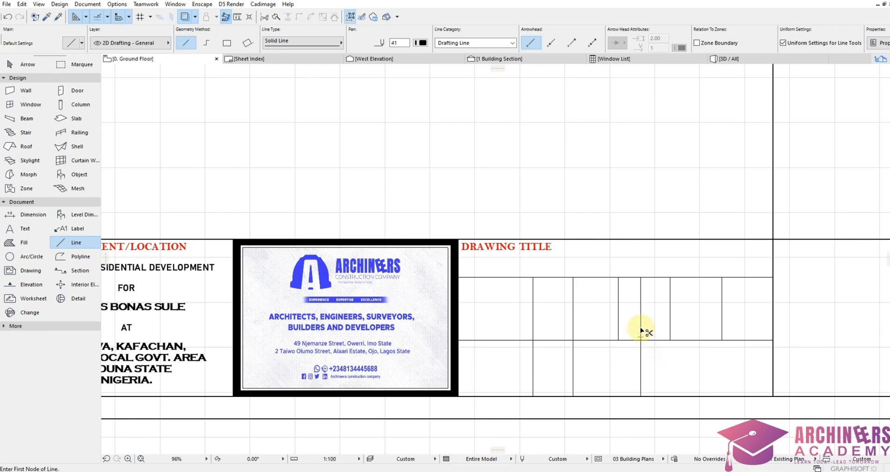
scroll(608, 317, "down", 3)
scroll(513, 274, "up", 4)
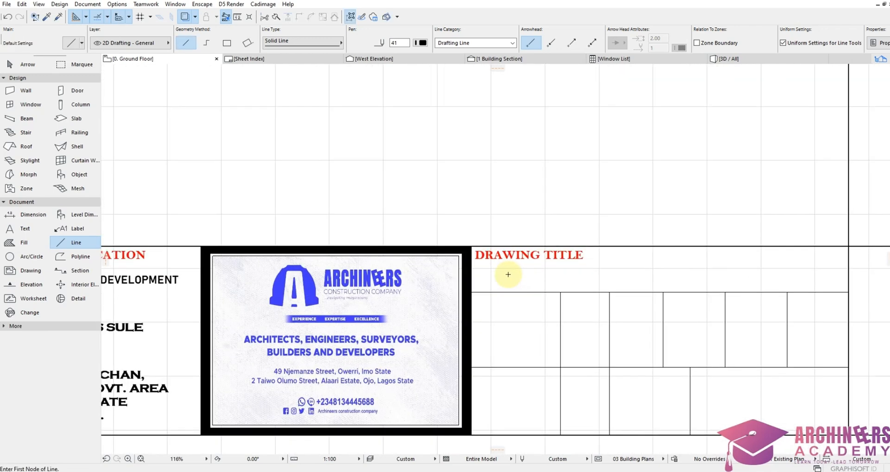
scroll(509, 294, "down", 3)
scroll(509, 294, "up", 4)
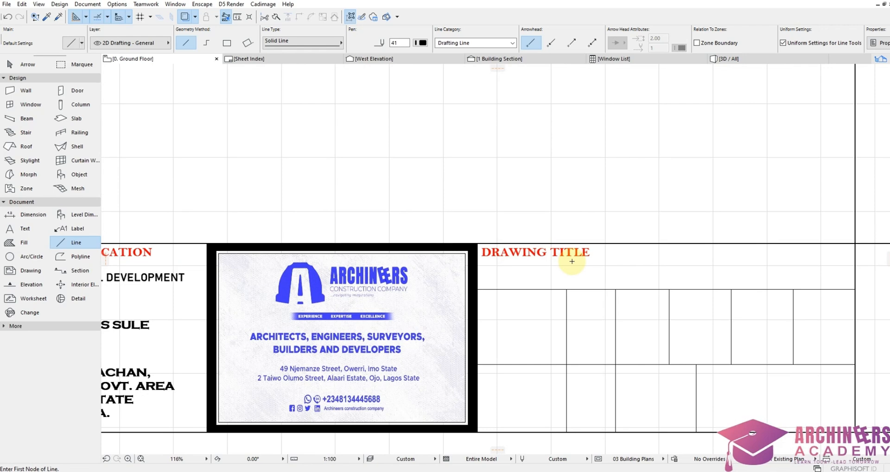
scroll(571, 262, "down", 2)
scroll(589, 256, "up", 2)
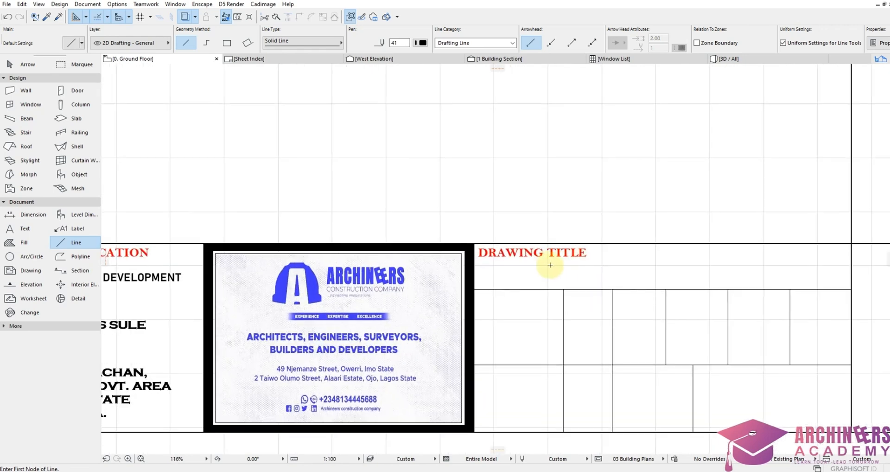
scroll(549, 265, "up", 1)
left_click(42, 228)
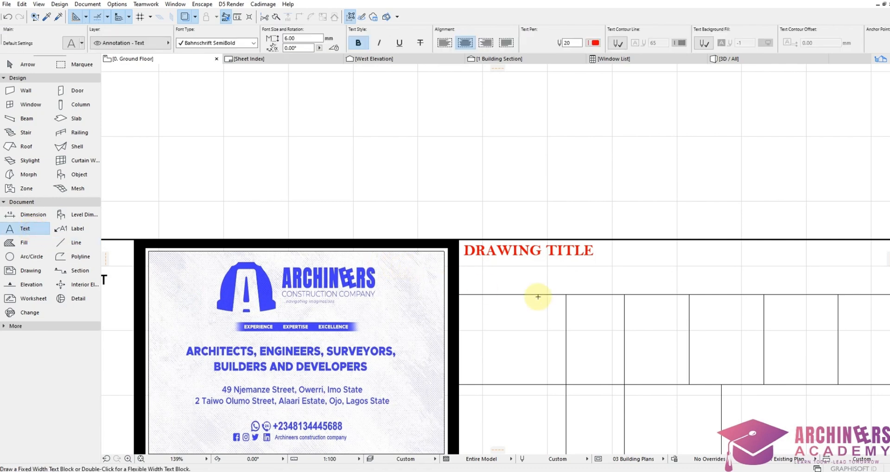
Step: Type the drawing name GROUND FLOOR PLAN under the DRAWING TITLE heading
double_click(521, 270)
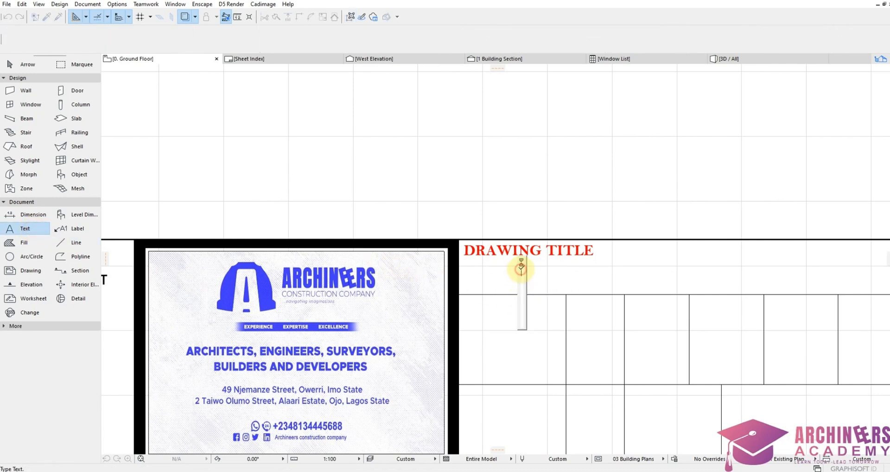
type("G")
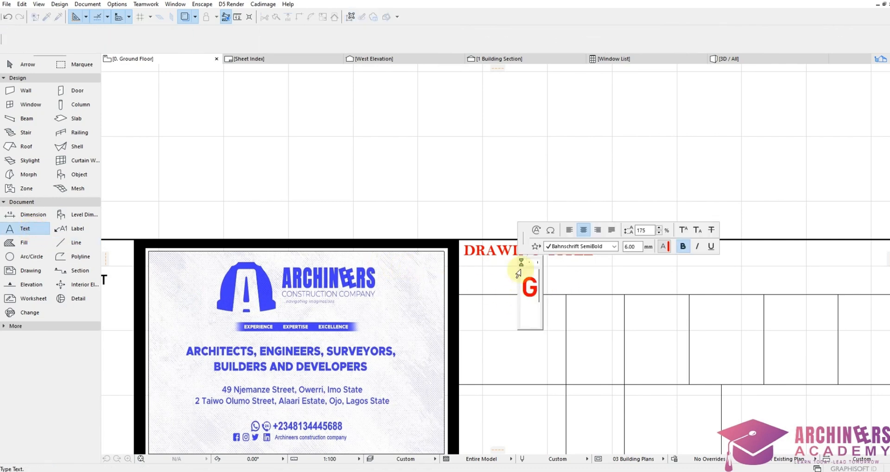
type("ROUND F")
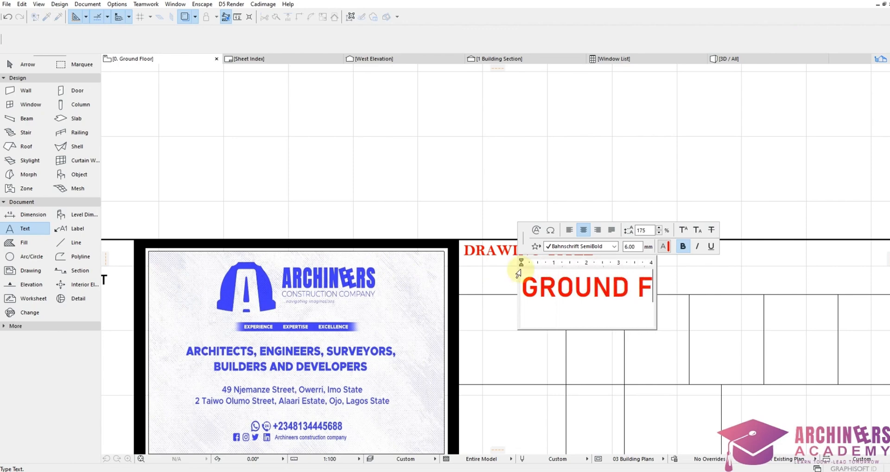
type("LOOE")
key("BackSpace")
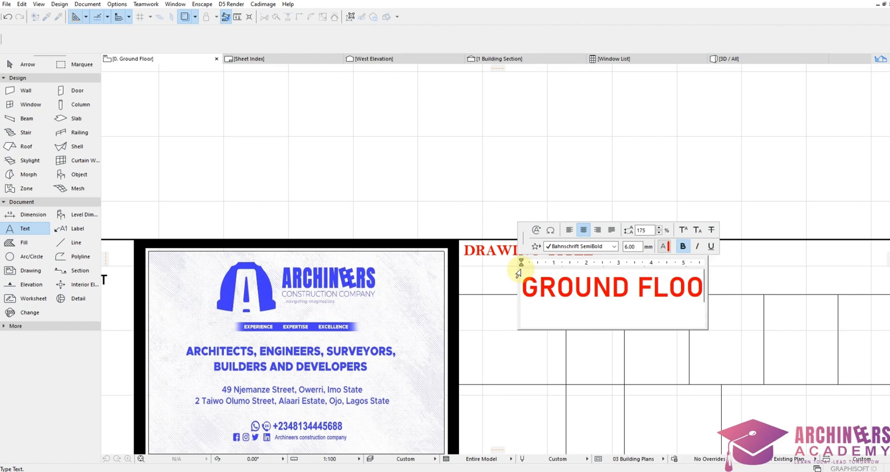
type("R PLAN")
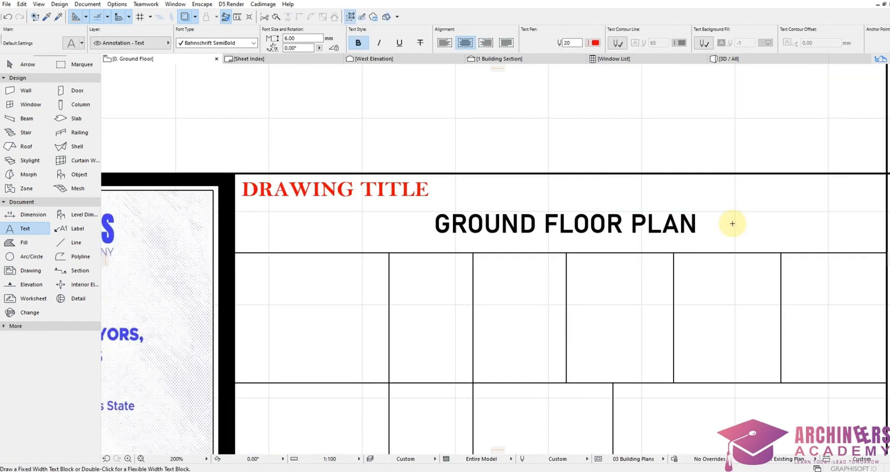
Step: Type ARCHITECTURAL DRAWING in the first cell under DRAWING TYPE
left_click(249, 320)
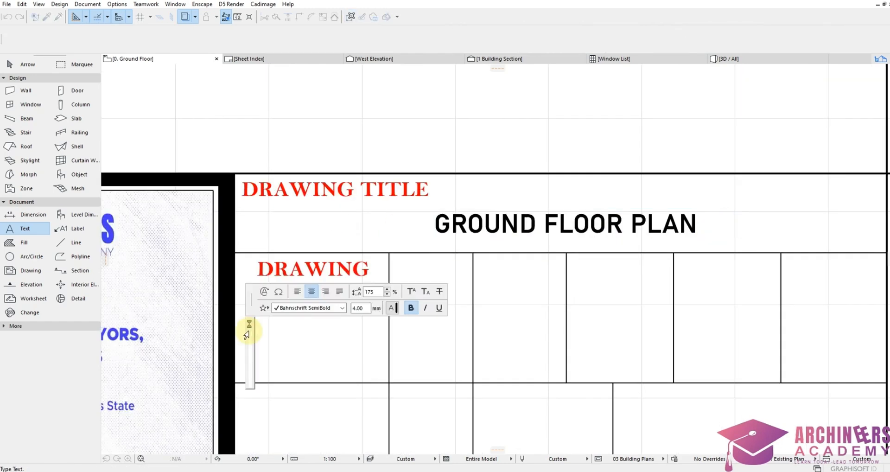
type("ARCHITECTURAL")
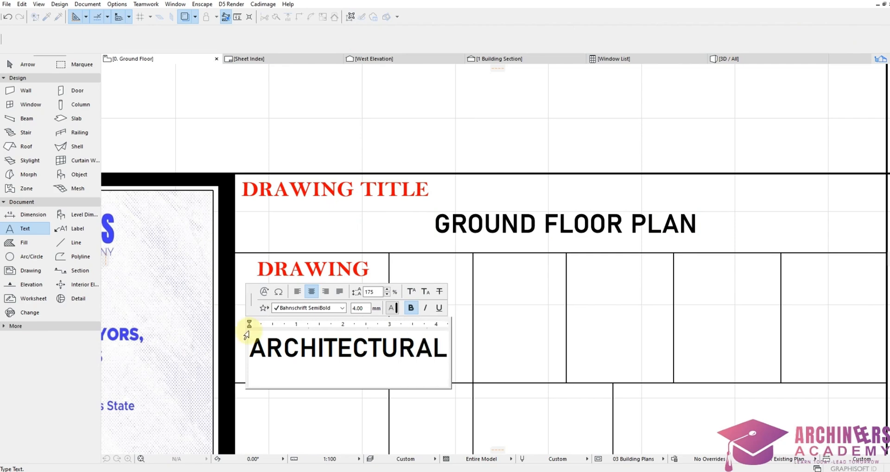
type(" DRAWING")
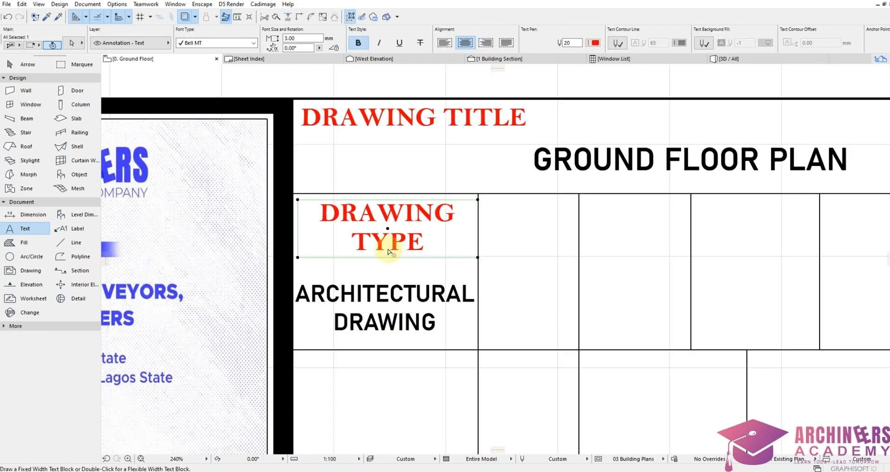
key("ctrl+shift+d")
Step: Copy the DRAWING TYPE heading into the next cell and retype it as SHEET NO
left_click(385, 253)
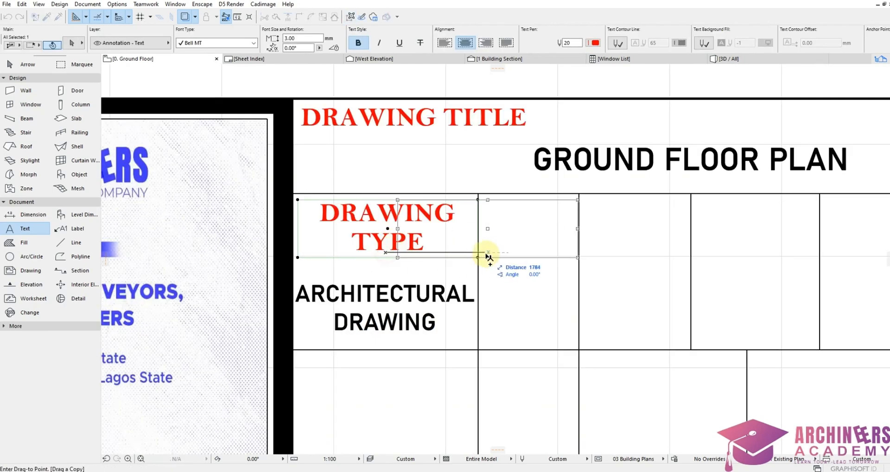
left_click(488, 254)
double_click(576, 234)
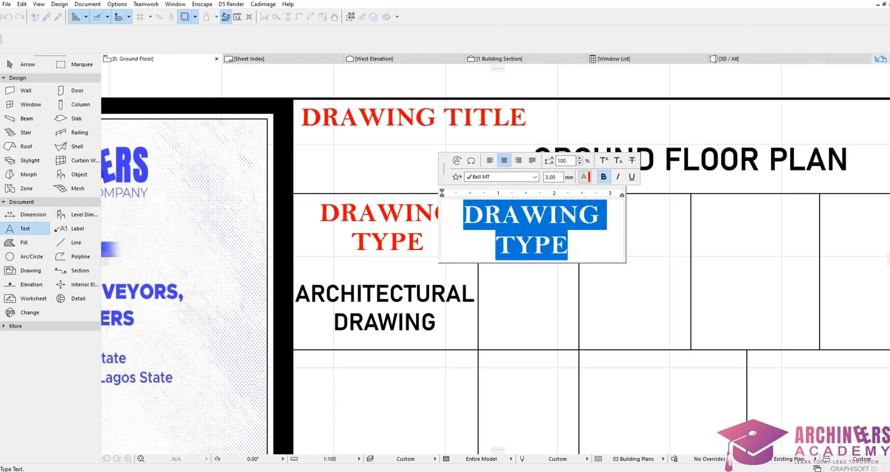
type("SHEET")
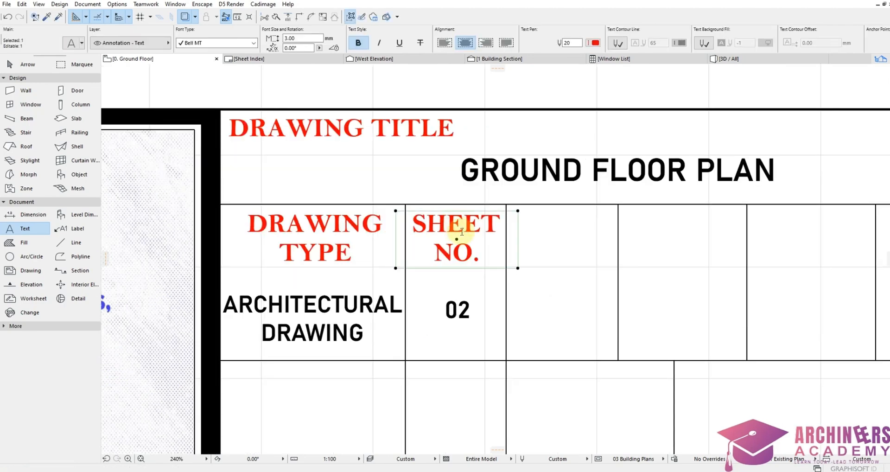
Step: Copy the headings along the row to create the DATE heading cell
key("ctrl+shift+d")
left_click(473, 252)
left_click(577, 252)
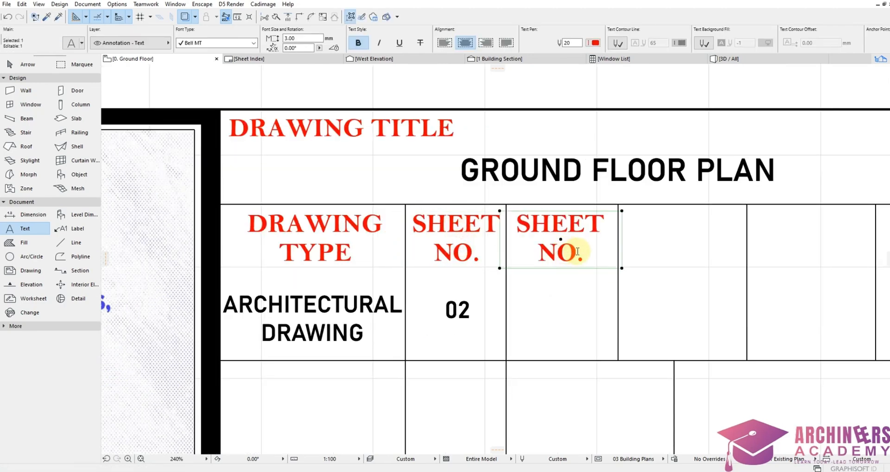
double_click(577, 251)
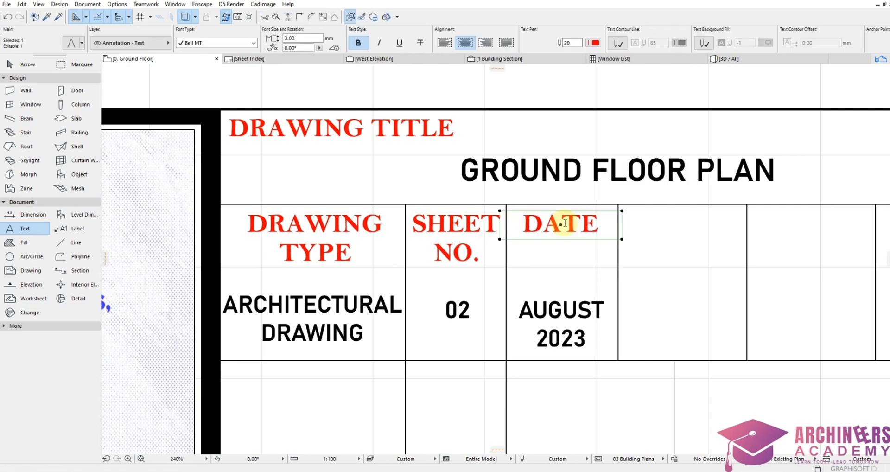
key("ctrl+shift+d")
left_click(560, 228)
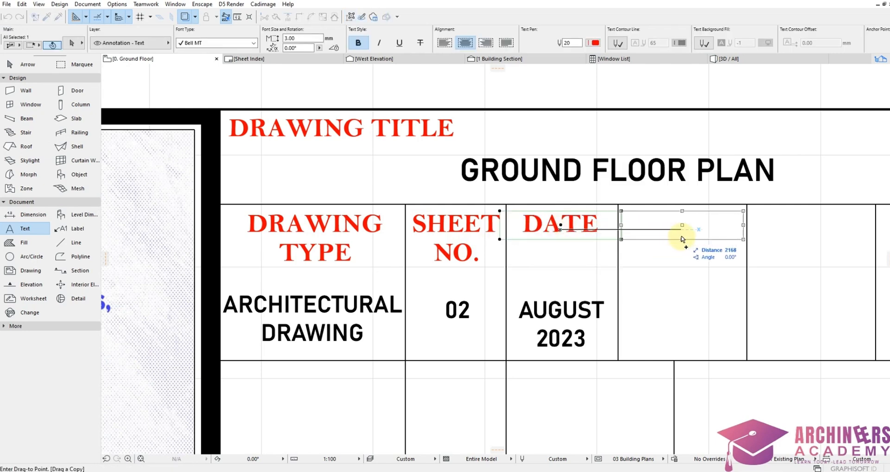
left_click(676, 238)
double_click(682, 235)
left_click_drag(723, 227, 618, 236)
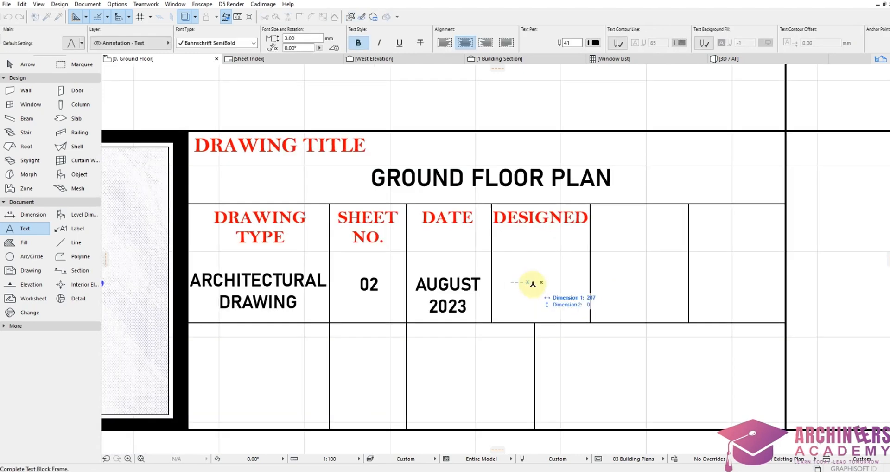
Step: Copy the AUGUST 2023 value under DESIGNED and replace it with the designer's two-line name
left_click(446, 292)
key("ctrl+shift+d")
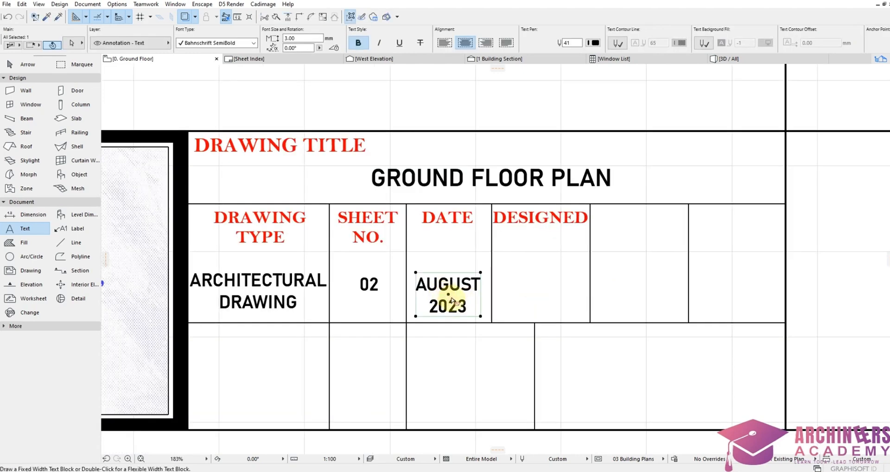
left_click(446, 292)
left_click(551, 292)
double_click(551, 291)
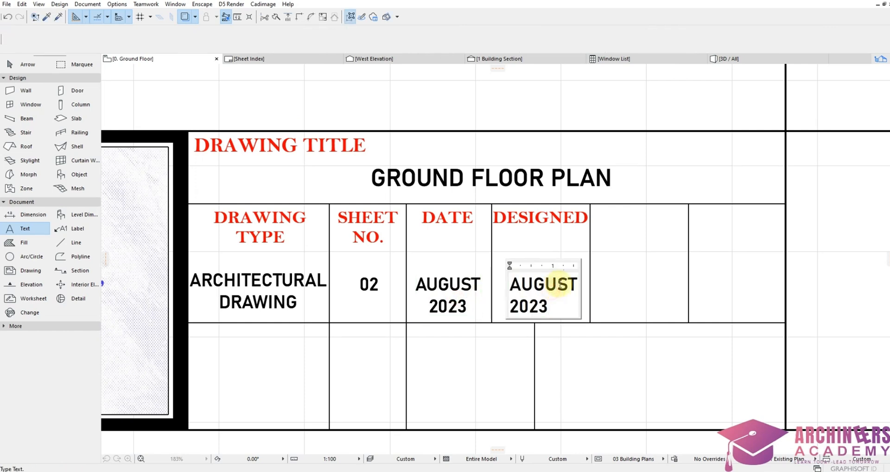
left_click_drag(566, 303, 498, 275)
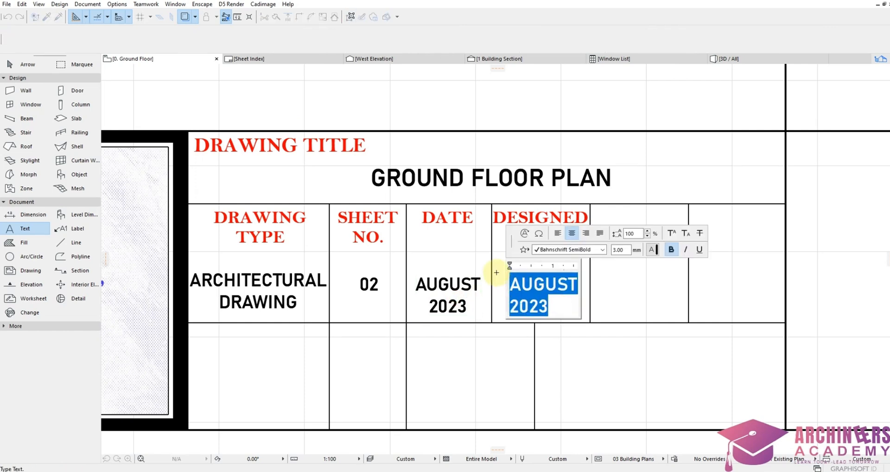
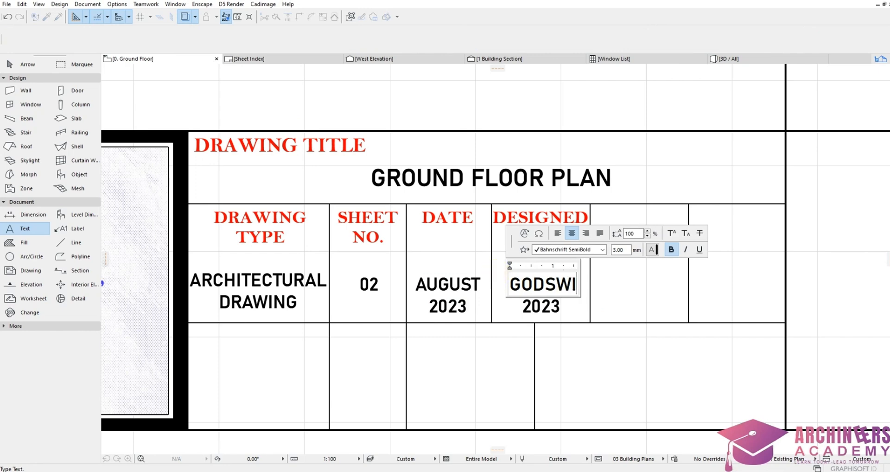
key("Return")
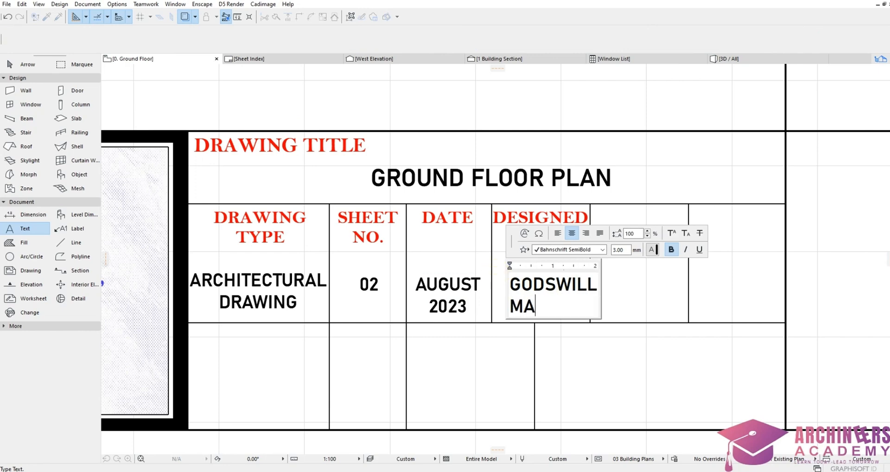
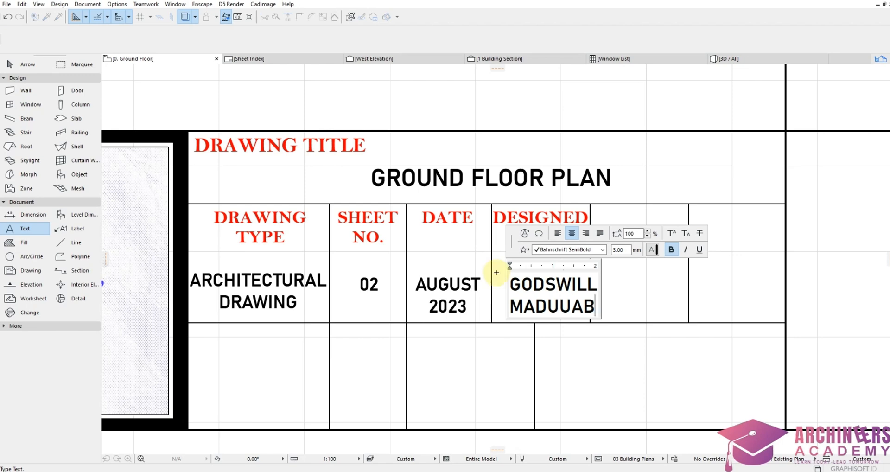
left_click(529, 221)
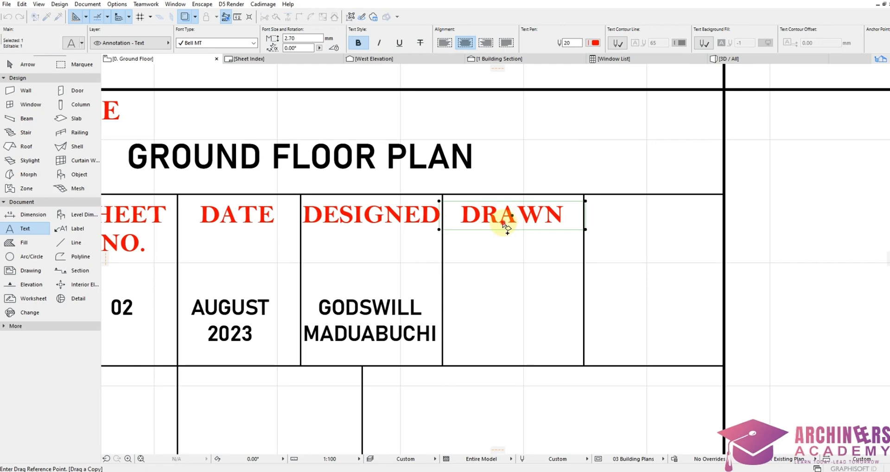
Step: Place a copy of the designer's name under the DRAWN heading
left_click(512, 215)
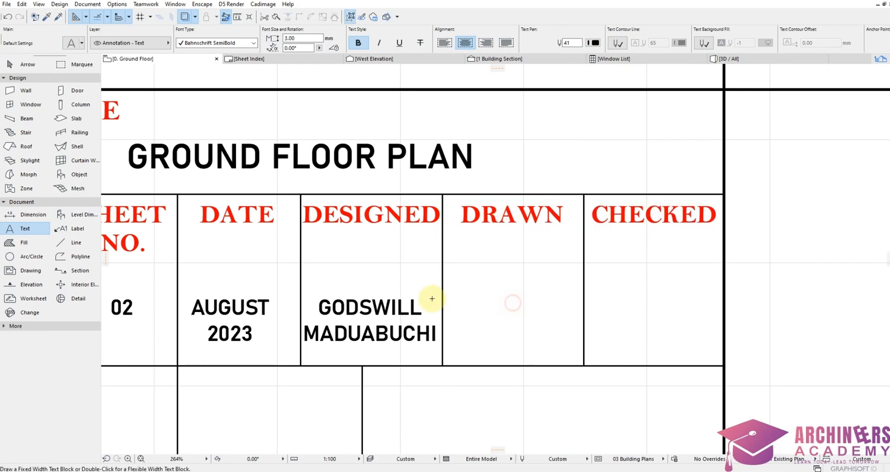
left_click(348, 313)
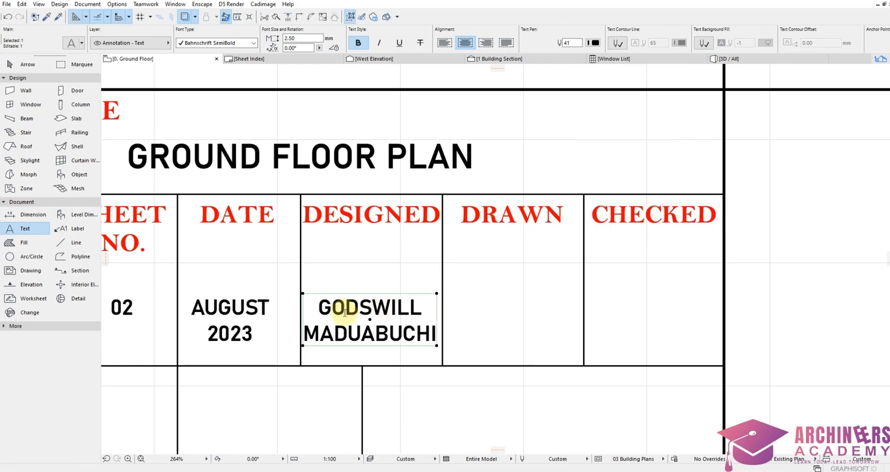
left_click(377, 329, "ctrl")
left_click(527, 336)
scroll(390, 320, "down", 4)
scroll(371, 302, "up", 3)
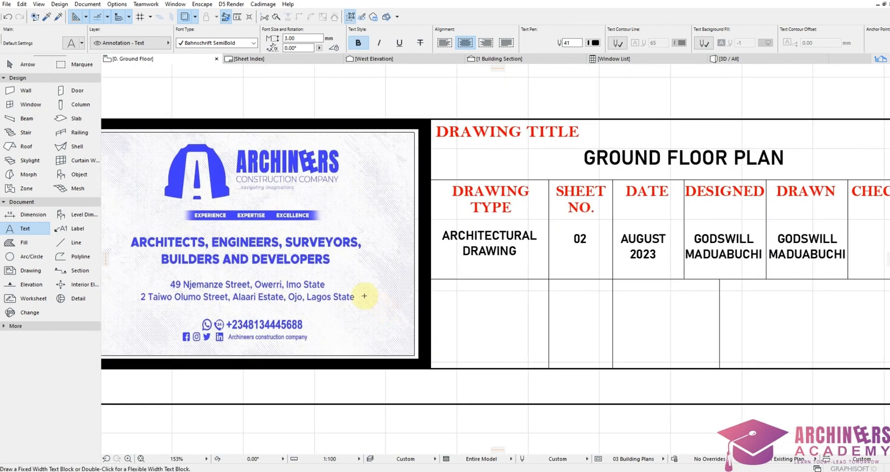
Step: Copy the DRAWING TYPE heading into the row below, retype it as DRAWING NO., and nudge it lower
left_click(490, 208, "shift")
left_click(491, 211, "ctrl")
left_click(494, 293)
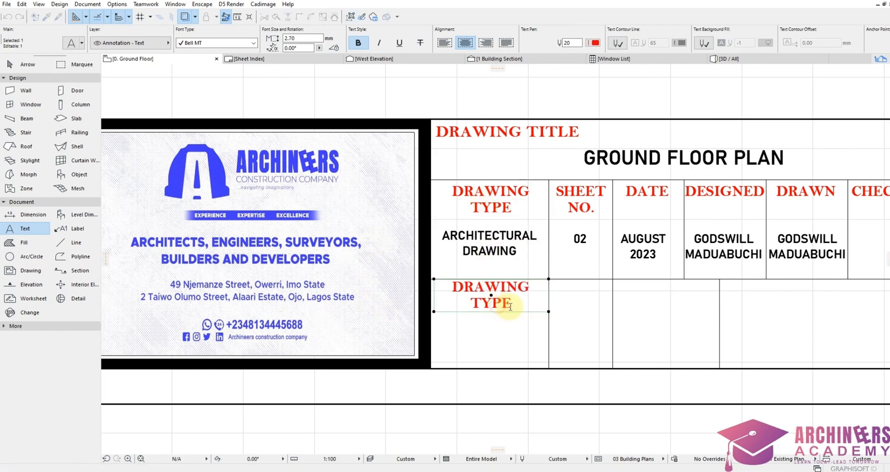
double_click(520, 304)
double_click(519, 304)
type("NO")
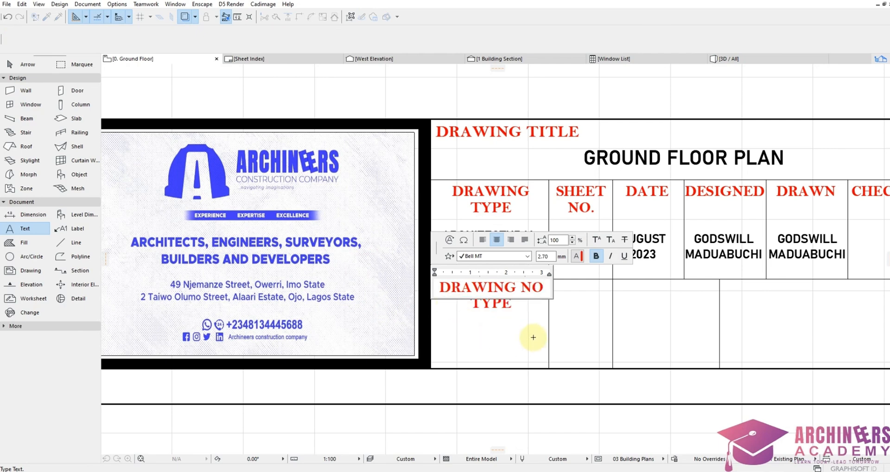
type(".")
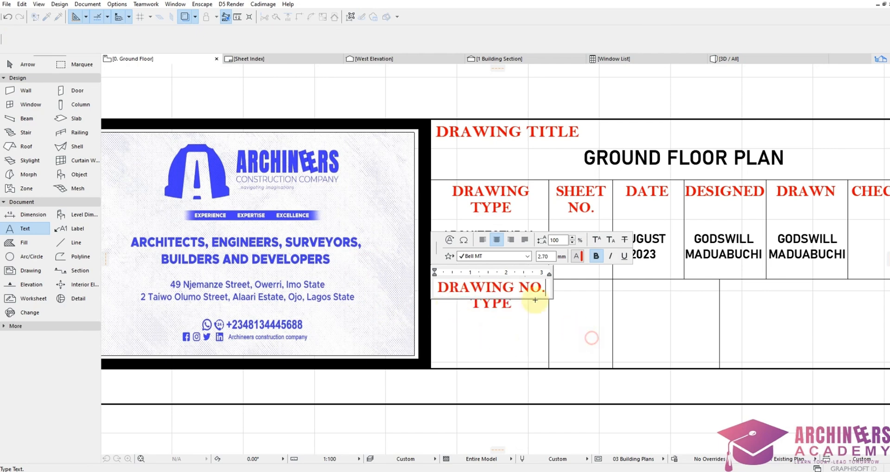
left_click(536, 301)
key("ctrl+d")
left_click(497, 294)
left_click(498, 300)
Step: Add the 01 value under DRAWING NO. and copy it under SCALE for retyping
key("Escape")
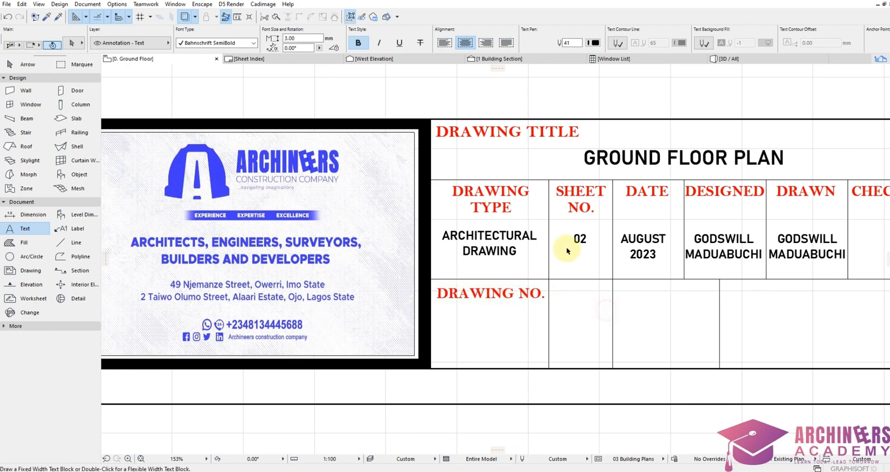
left_click(578, 238, "shift")
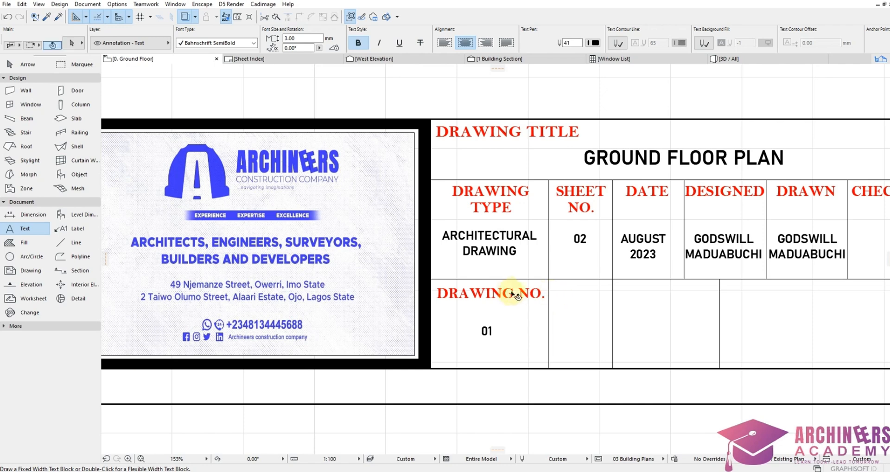
left_click(490, 298)
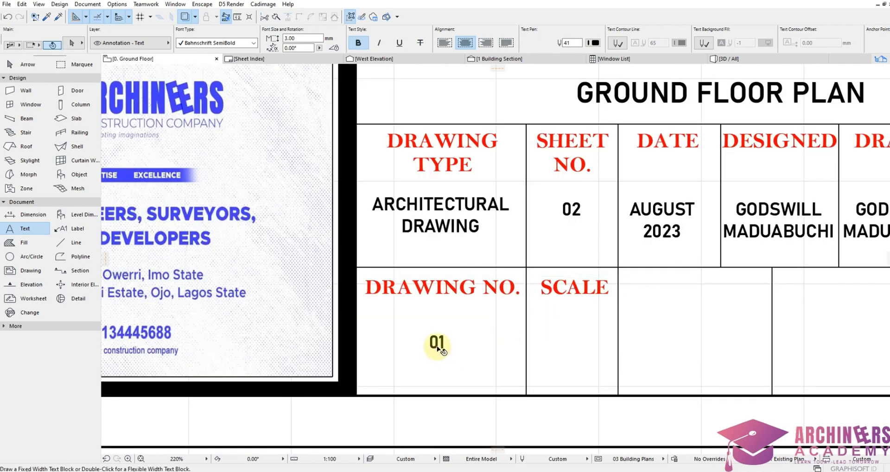
left_click(437, 342)
key("ctrl+shift+d")
left_click(437, 342)
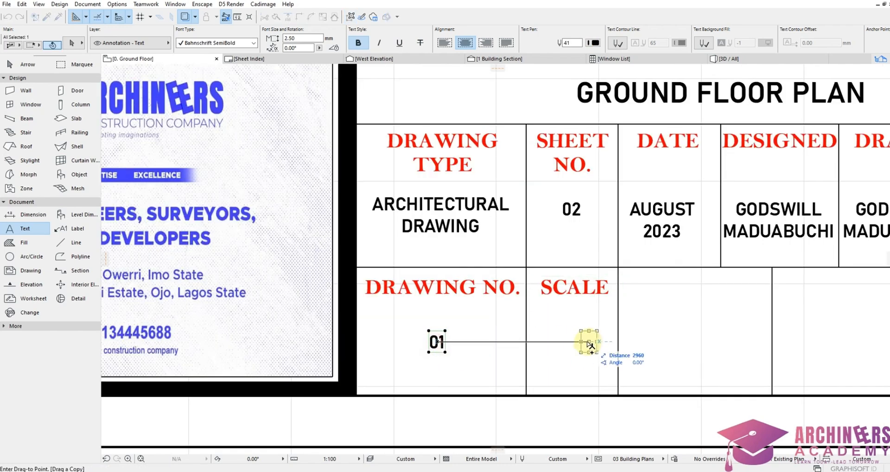
left_click(565, 342)
double_click(566, 343)
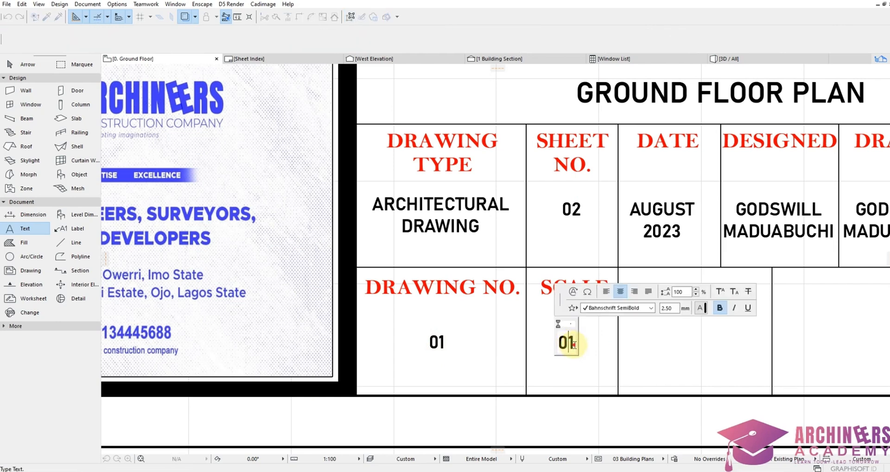
Step: Draw two horizontal dividers across the lower cells to the grid's right border
type("NTS")
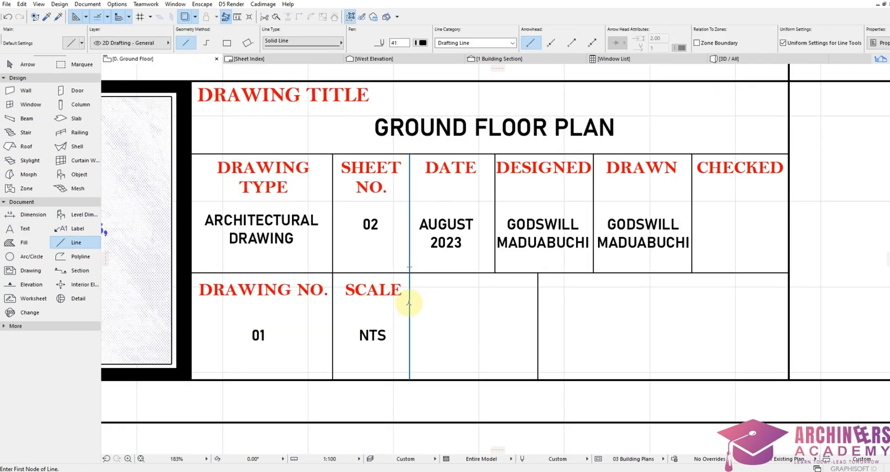
left_click(409, 303)
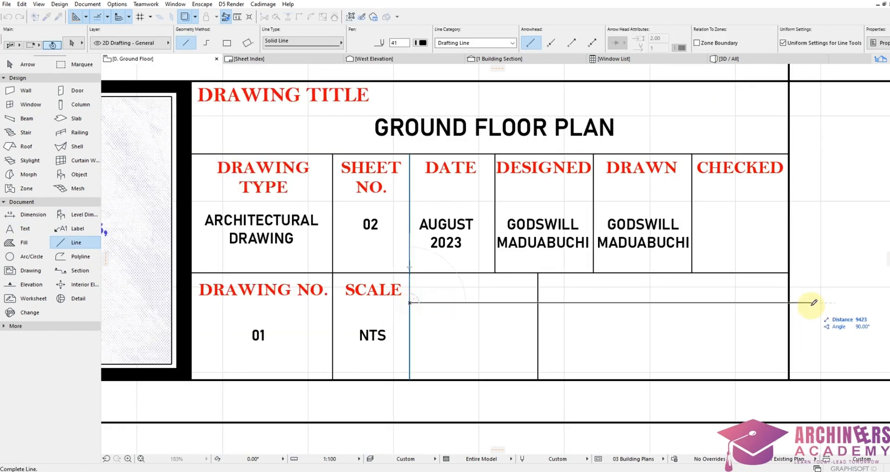
left_click(789, 300)
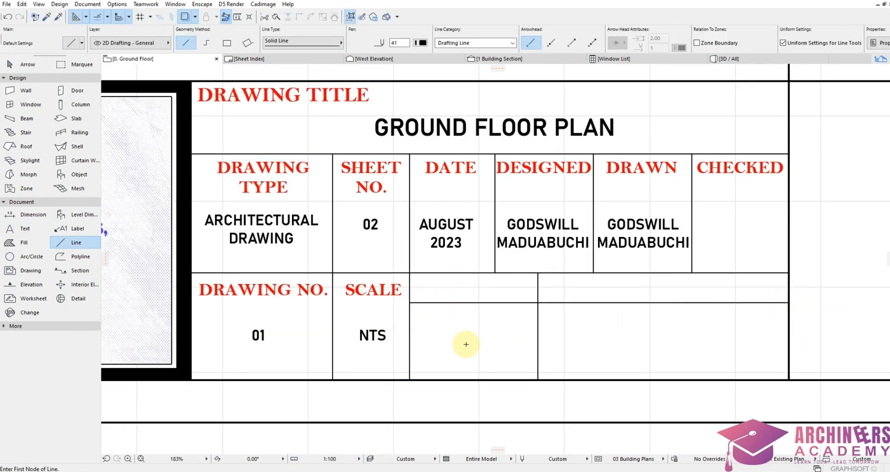
left_click(409, 341)
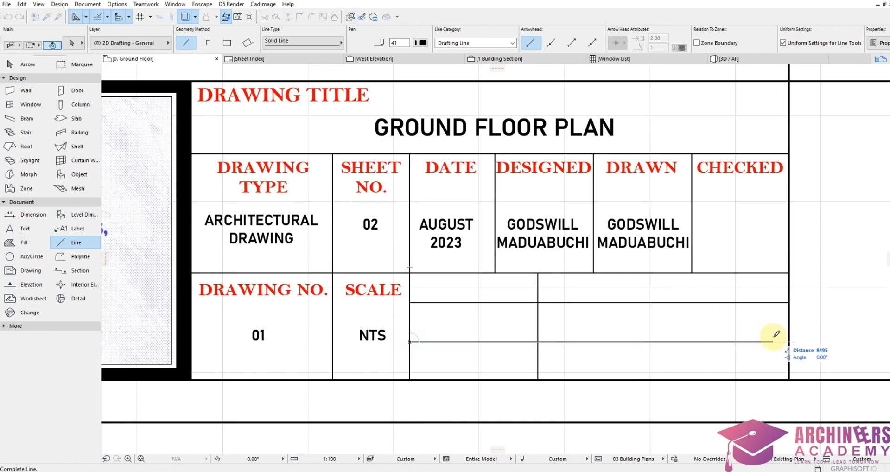
left_click(788, 341)
Step: Retype the copied heading as INITIALS, then copy it next door as REVISION INITIALS
double_click(380, 289)
type("INIT")
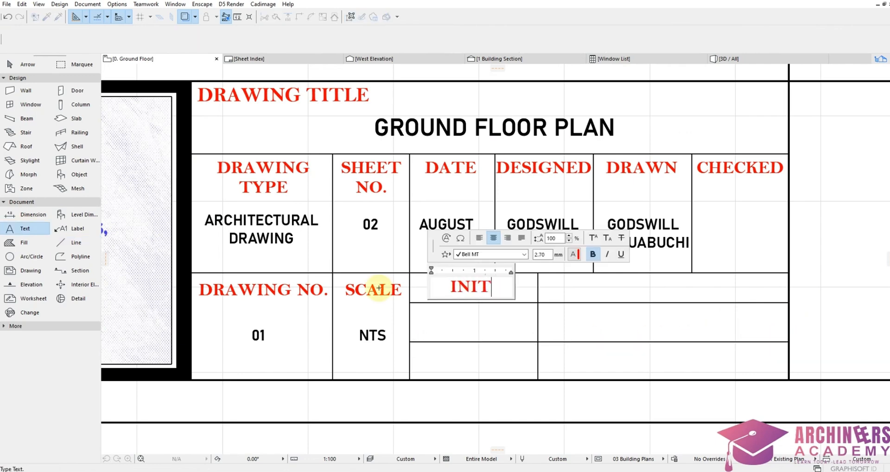
type("IALS")
key("Escape")
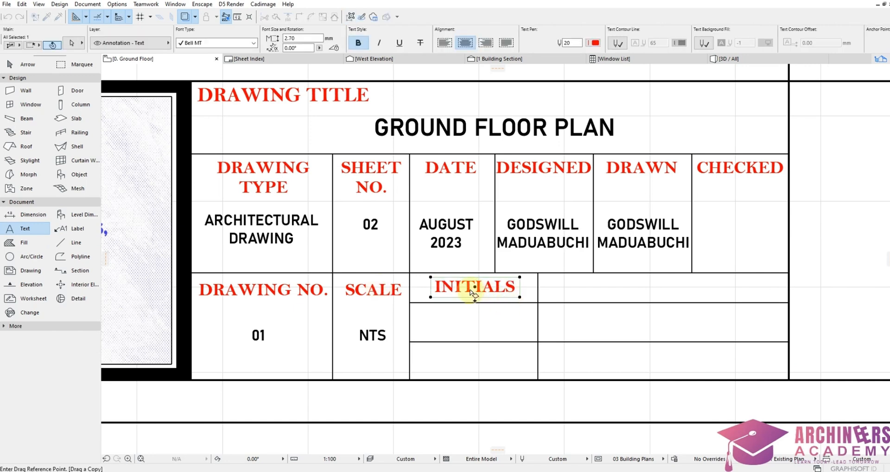
left_click_drag(479, 296, 600, 291, "ctrl")
double_click(601, 291)
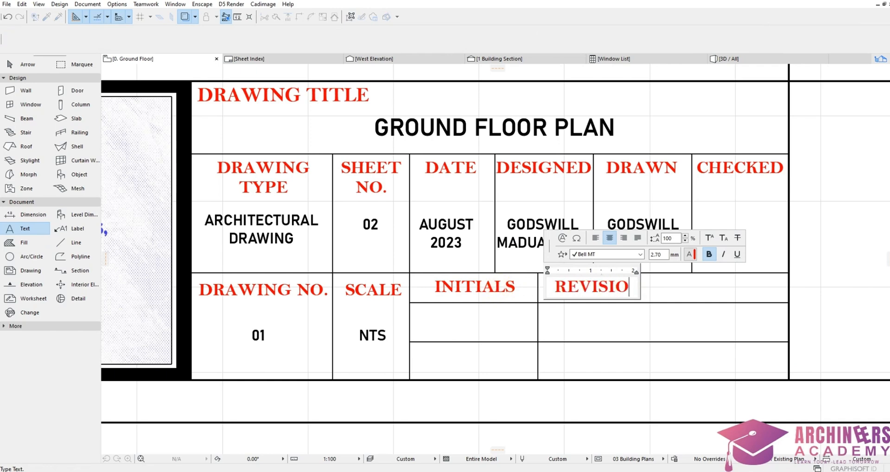
type("N")
key("Return")
type("IN")
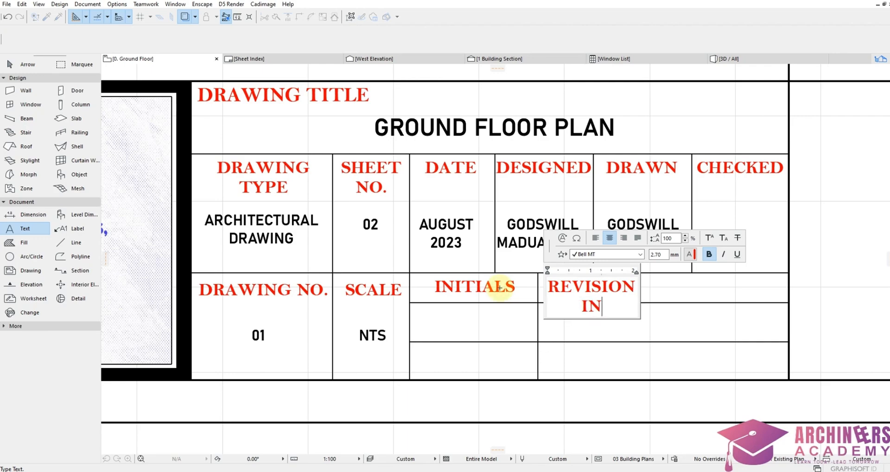
type("TIALS")
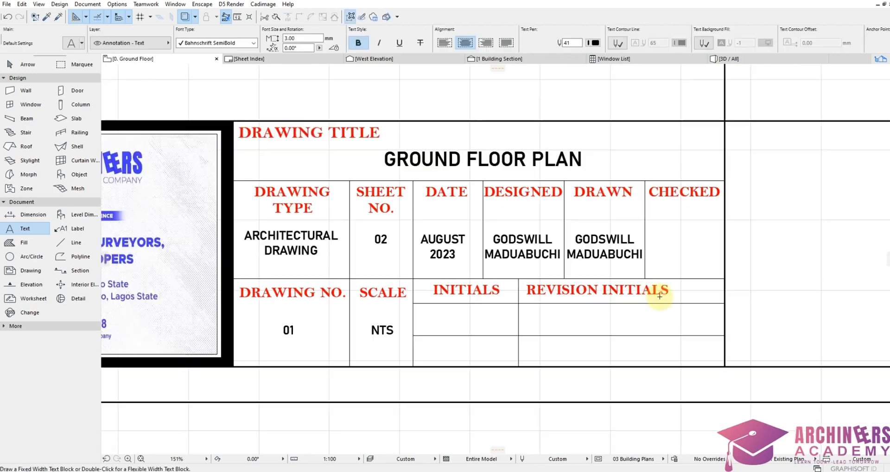
scroll(661, 296, "down", 4)
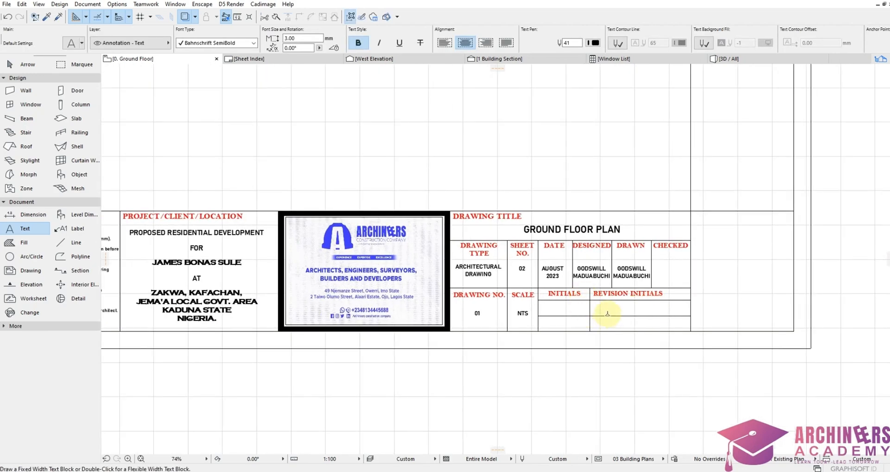
Step: Copy the inner top-right horizontal line downward to rule off the APPROVAL COLUMN heading
scroll(608, 313, "up", 5)
scroll(630, 272, "down", 7)
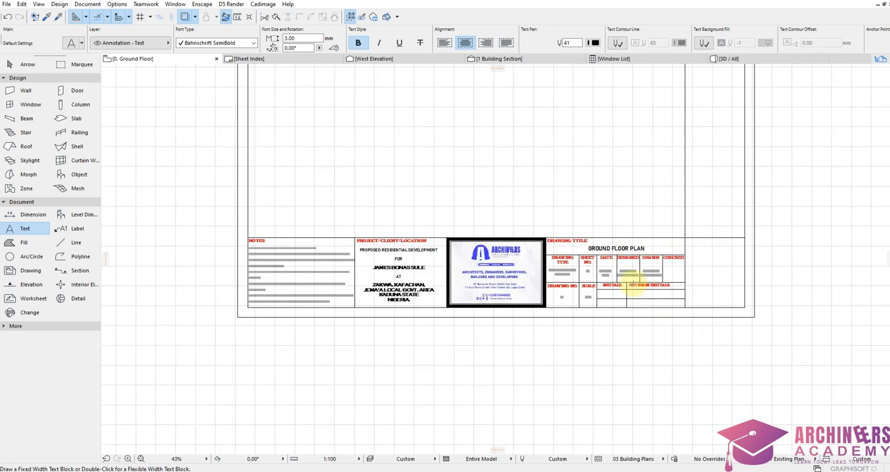
scroll(681, 274, "up", 4)
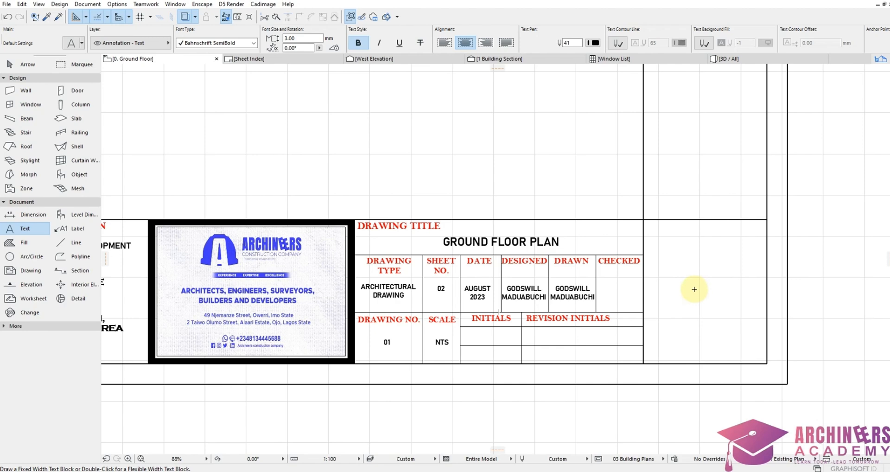
scroll(698, 289, "down", 4)
scroll(718, 277, "up", 4)
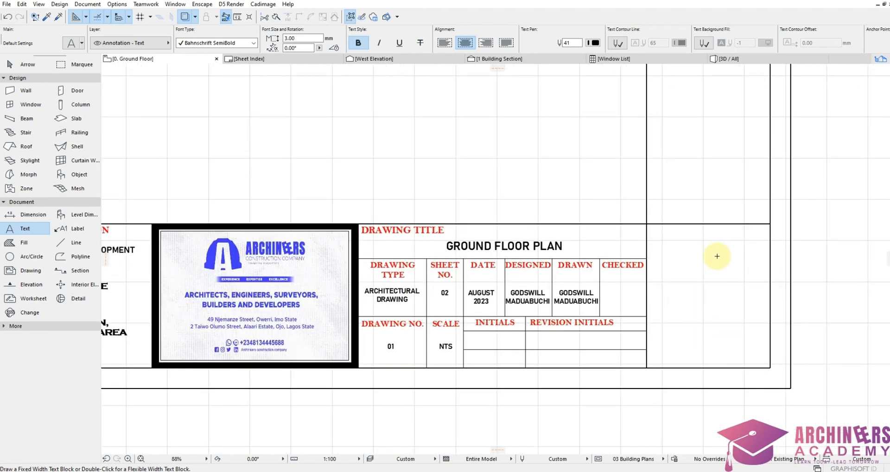
scroll(740, 273, "up", 2)
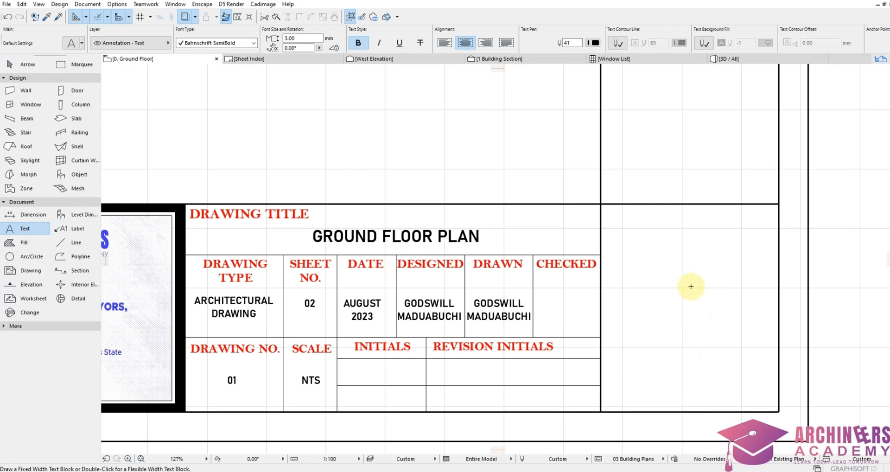
scroll(669, 290, "down", 7)
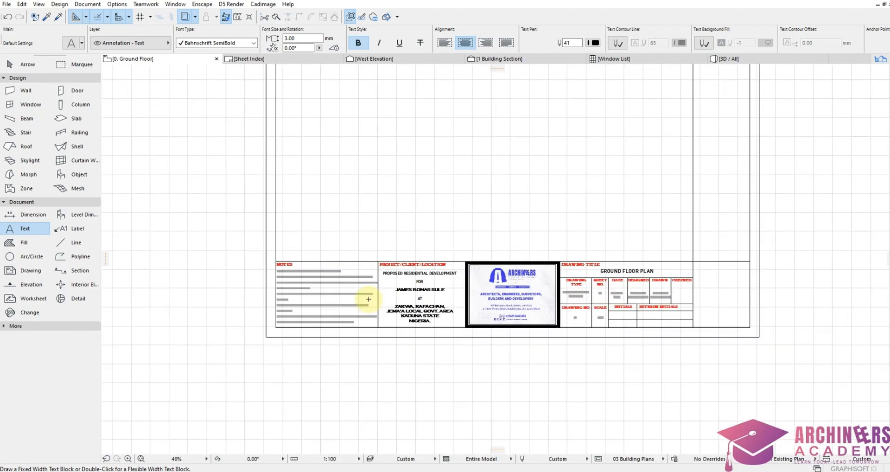
scroll(418, 293, "up", 7)
scroll(342, 280, "down", 8)
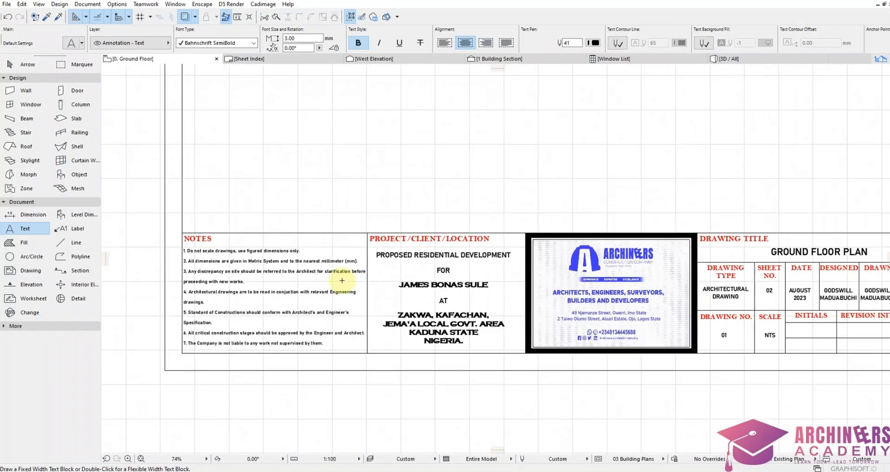
scroll(596, 103, "up", 4)
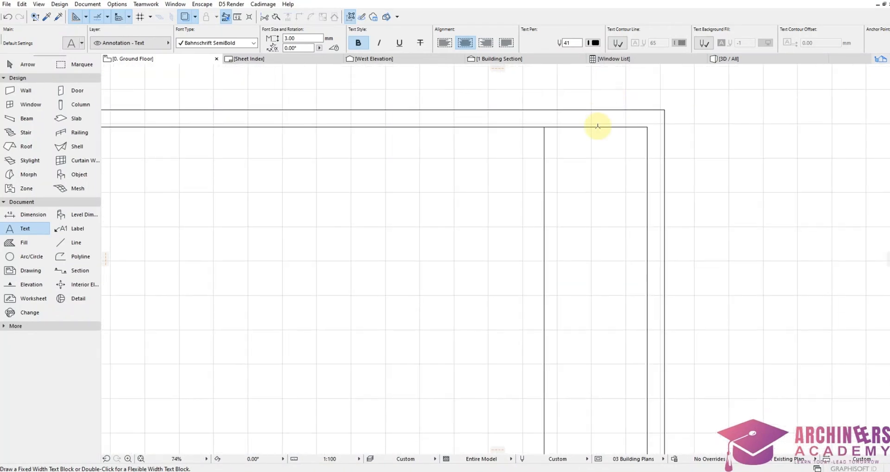
scroll(596, 128, "down", 3)
scroll(618, 109, "up", 4)
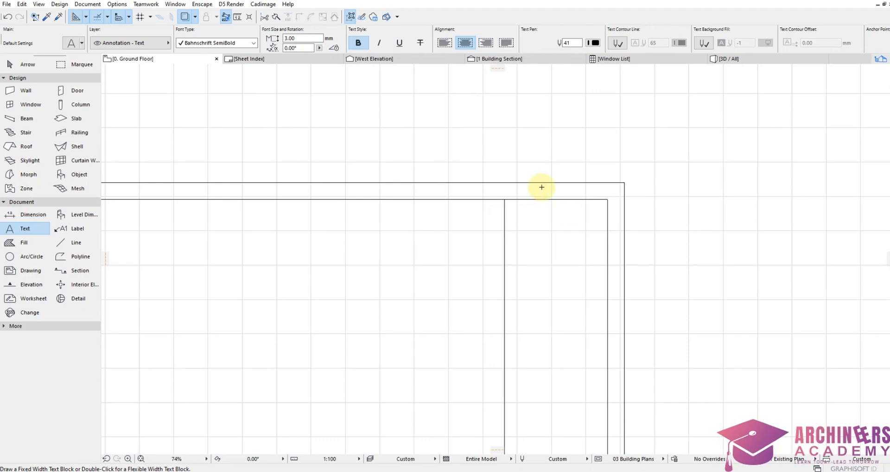
scroll(542, 187, "up", 3)
left_click(553, 212, "shift")
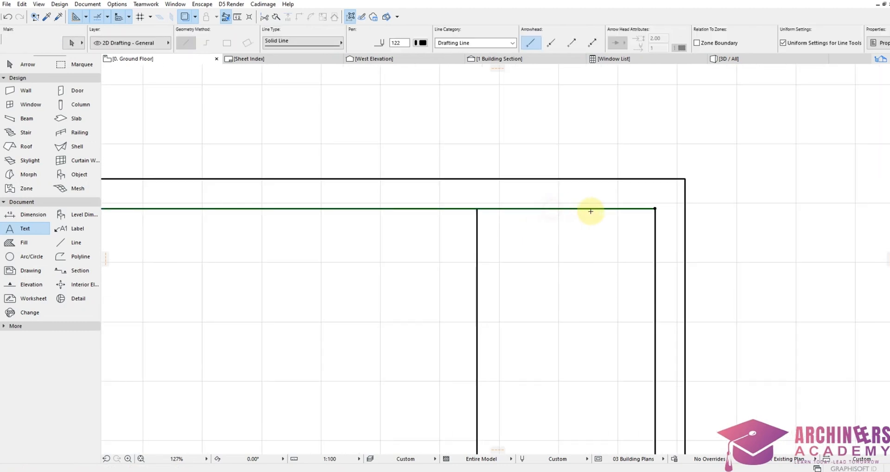
key("ctrl+d")
left_click(655, 208)
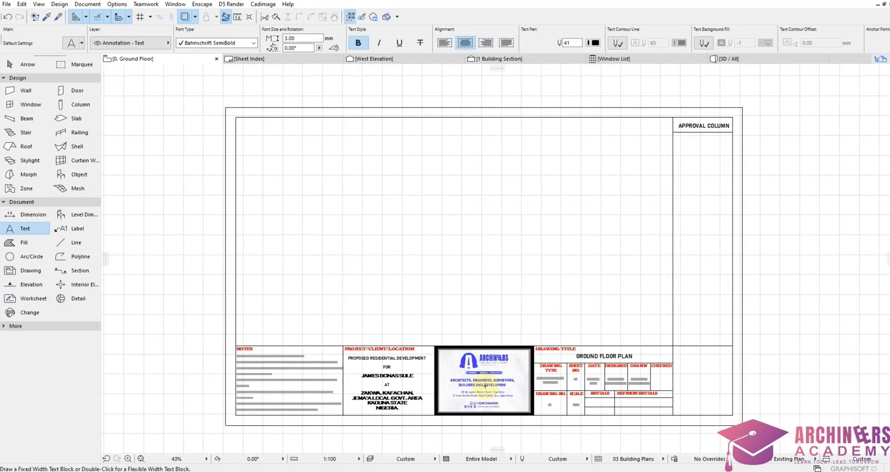
scroll(468, 399, "up", 4)
scroll(630, 267, "down", 4)
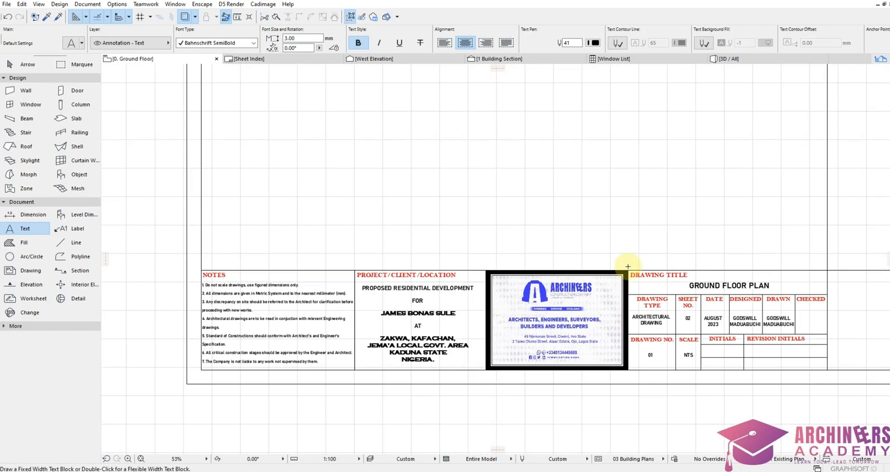
scroll(435, 299, "up", 5)
scroll(436, 298, "down", 2)
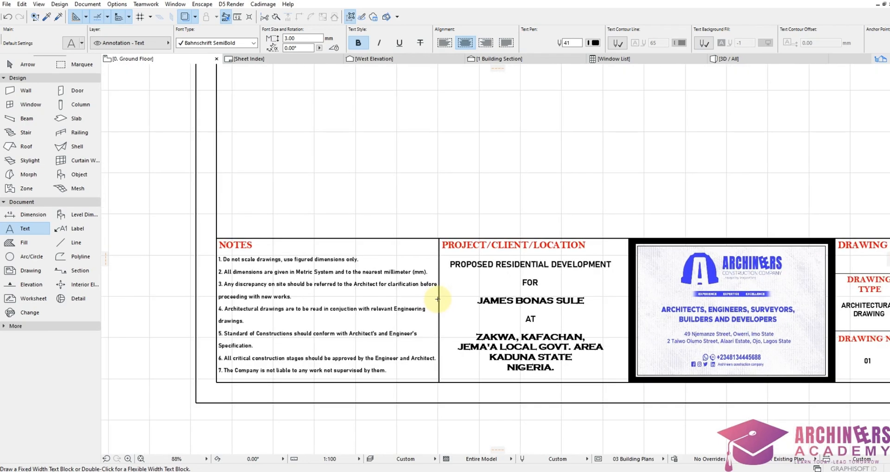
scroll(434, 291, "down", 5)
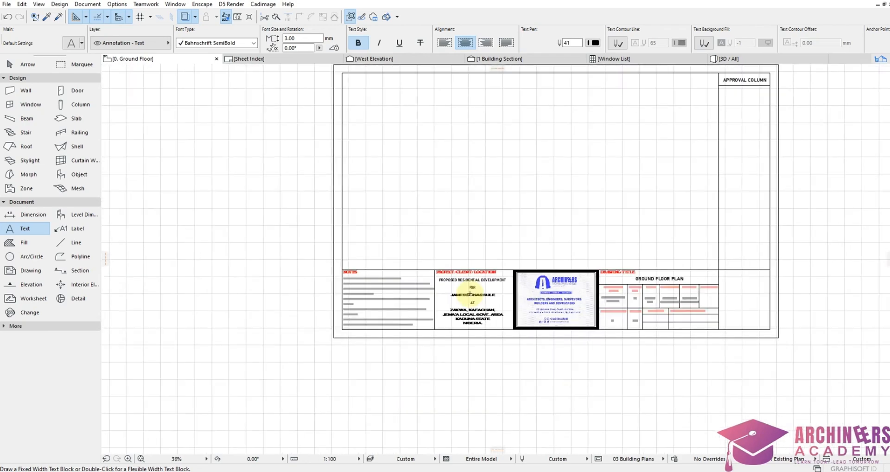
scroll(513, 258, "up", 3)
Step: Marquee-select the whole sheet frame and title block and move it over the ground floor plan
scroll(534, 307, "down", 3)
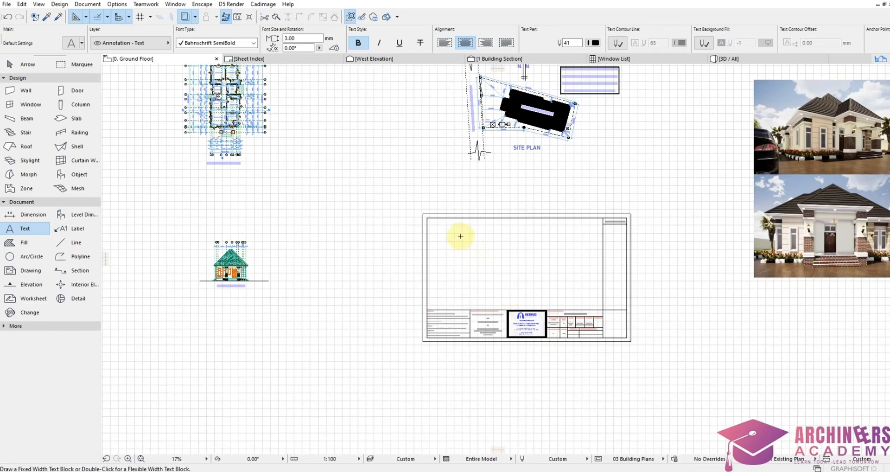
left_click_drag(407, 205, 677, 369, "shift")
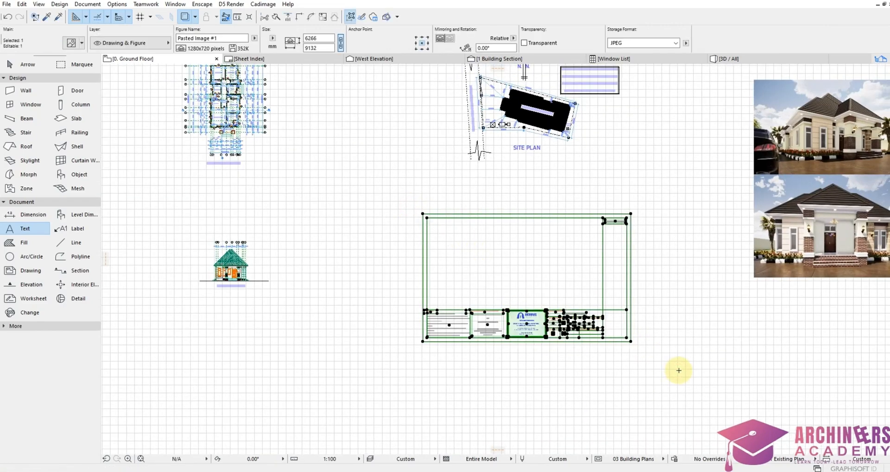
scroll(678, 370, "down", 1)
scroll(566, 302, "up", 1)
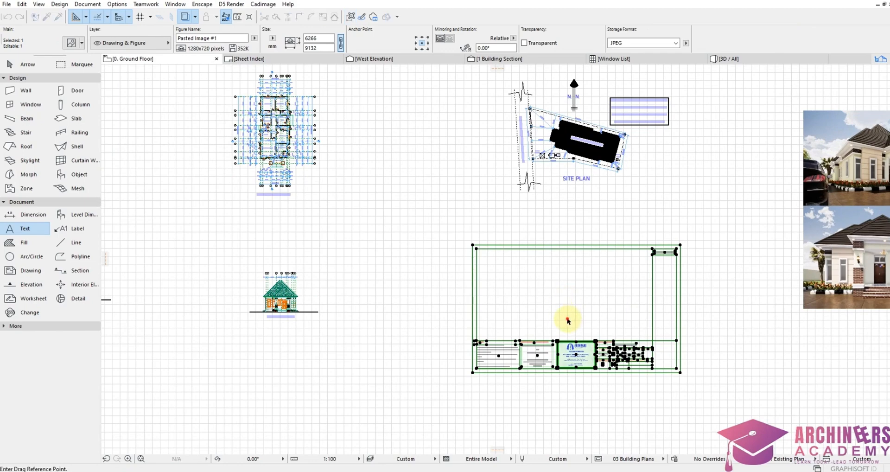
left_click(567, 320)
scroll(510, 301, "down", 2)
scroll(371, 216, "up", 4)
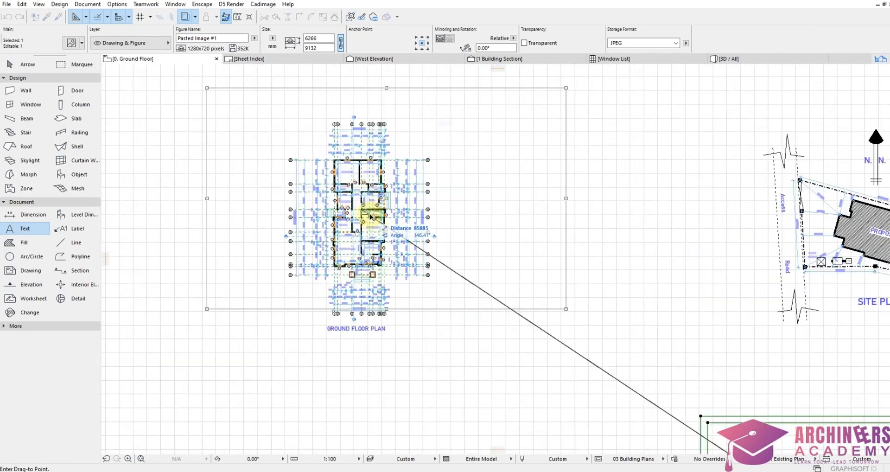
left_click(372, 252)
scroll(510, 296, "down", 1)
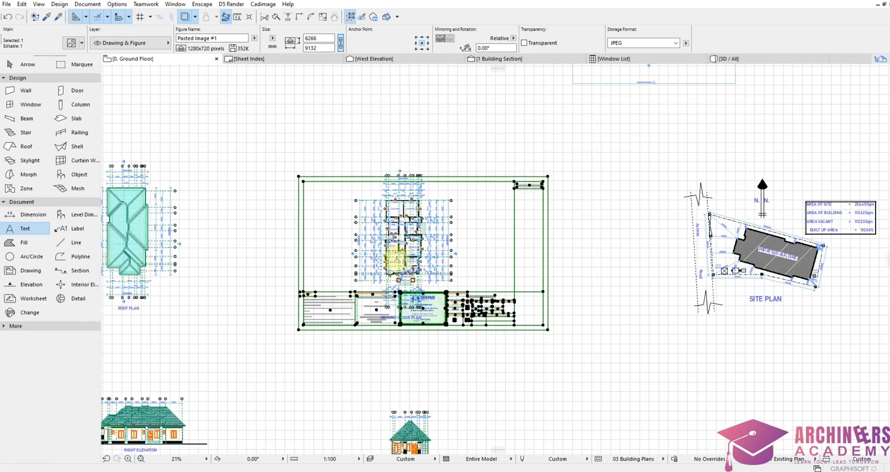
scroll(371, 221, "up", 1)
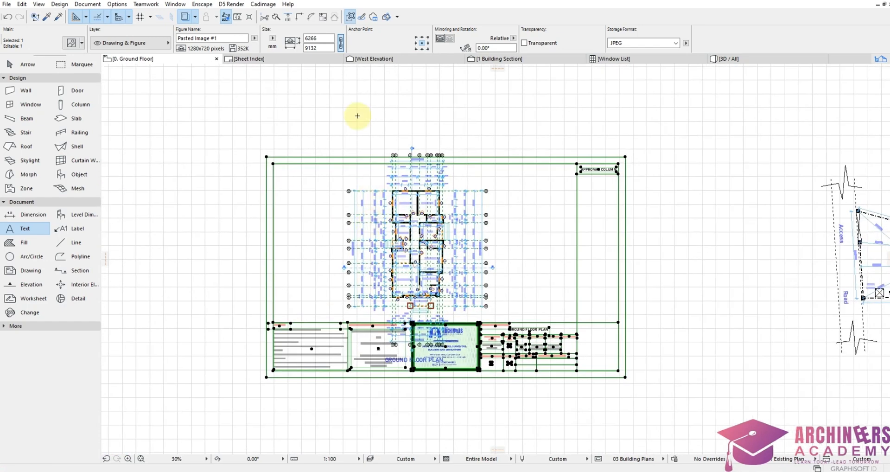
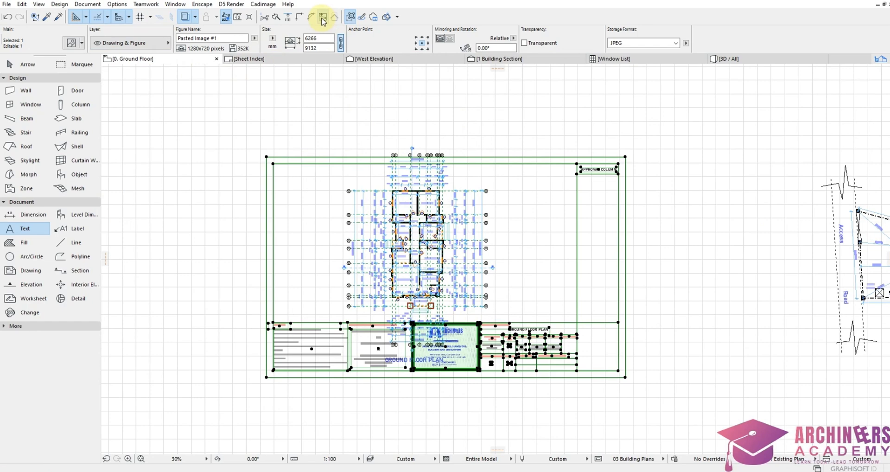
Step: Resize the sheet with a graphical centre point and two vectors so it spans the floor plan
left_click(323, 20)
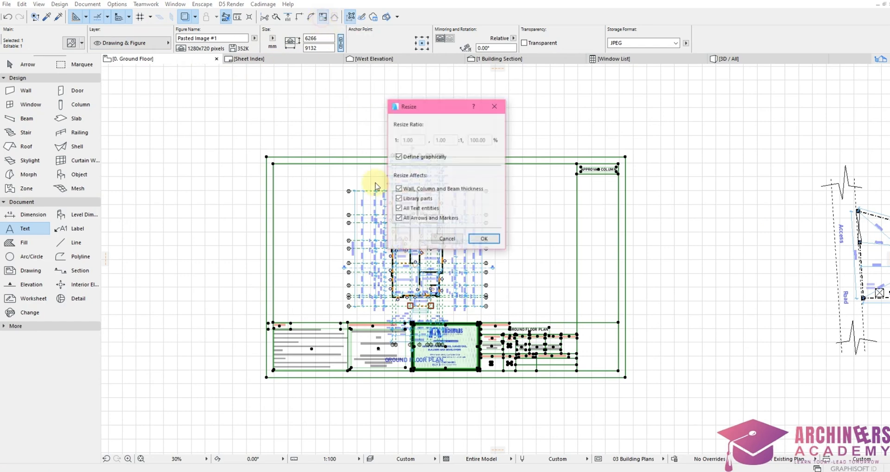
left_click(489, 243)
left_click(318, 292)
left_click(521, 292)
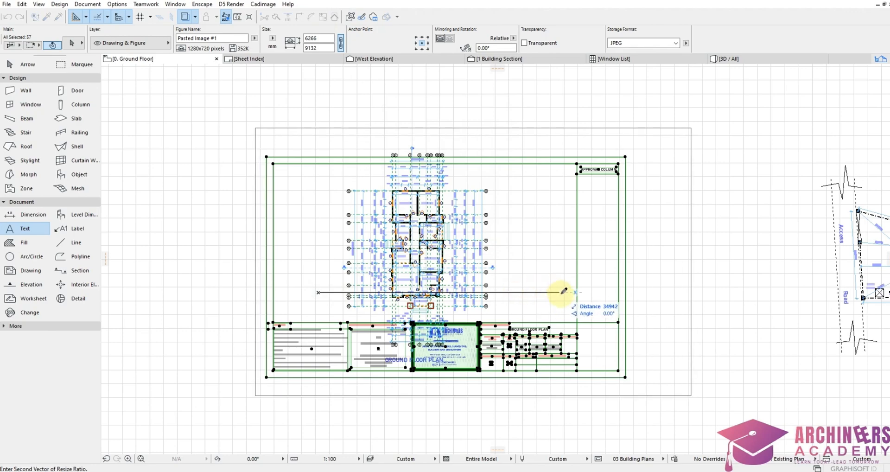
left_click(567, 295)
Step: Marquee-select the approval column elements, then clear the selection
left_click(499, 291, "shift")
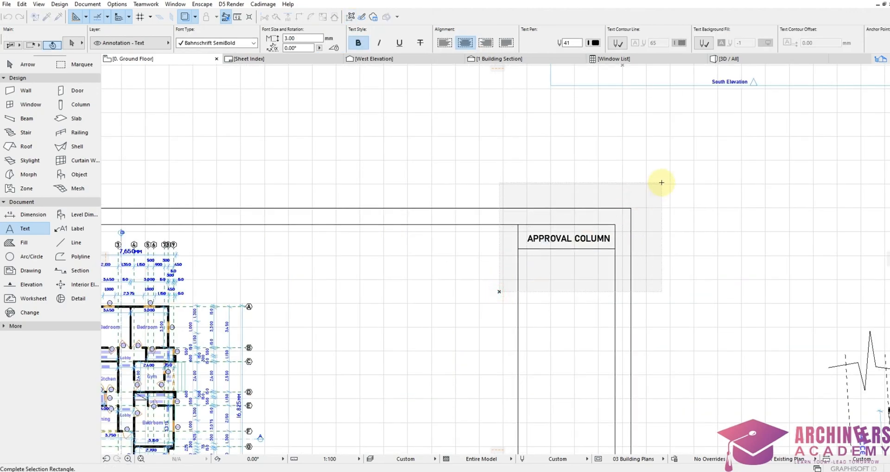
left_click(661, 182)
scroll(660, 167, "down", 3)
scroll(651, 213, "up", 2)
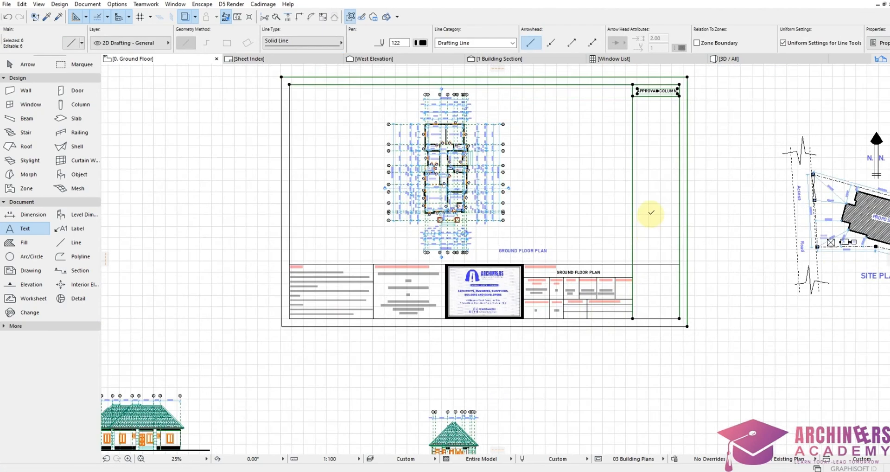
scroll(651, 213, "down", 2)
scroll(636, 221, "up", 3)
key("Escape")
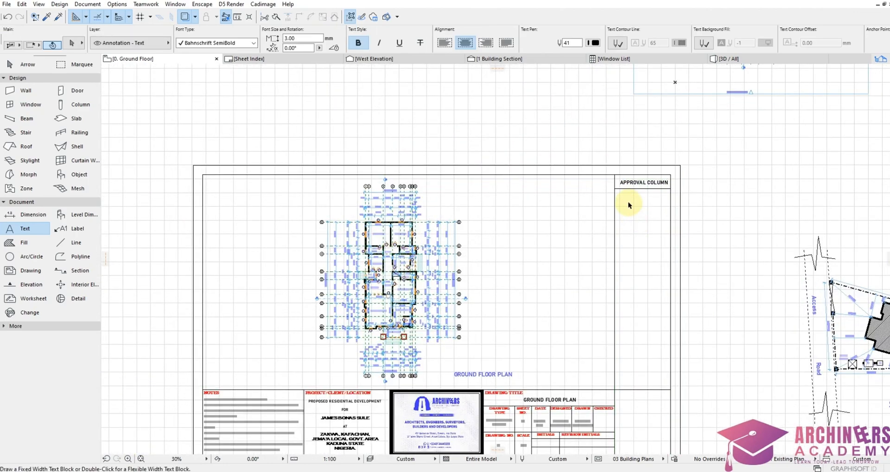
Step: Select the sheet's outer border and marquee-select the entire title-block sheet
left_click(612, 175, "shift")
scroll(586, 185, "down", 3)
scroll(429, 327, "up", 3)
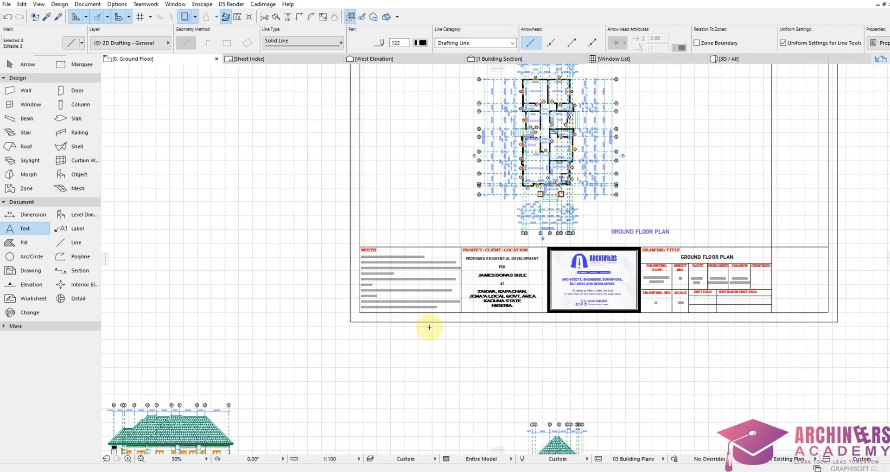
scroll(642, 137, "down", 3)
scroll(678, 124, "up", 3)
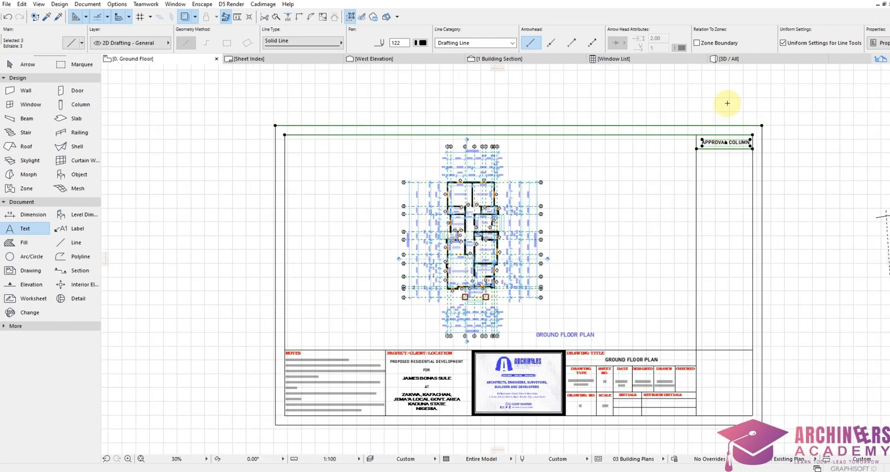
scroll(354, 288, "up", 3)
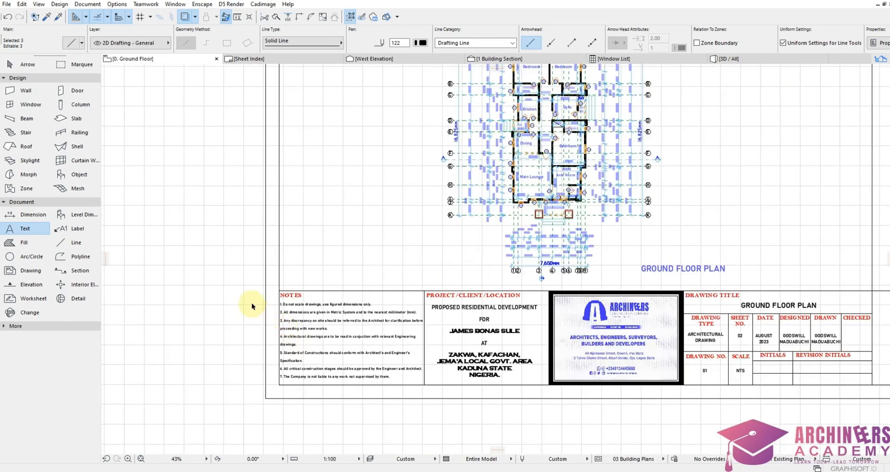
left_click(256, 290, "shift")
scroll(649, 396, "down", 3)
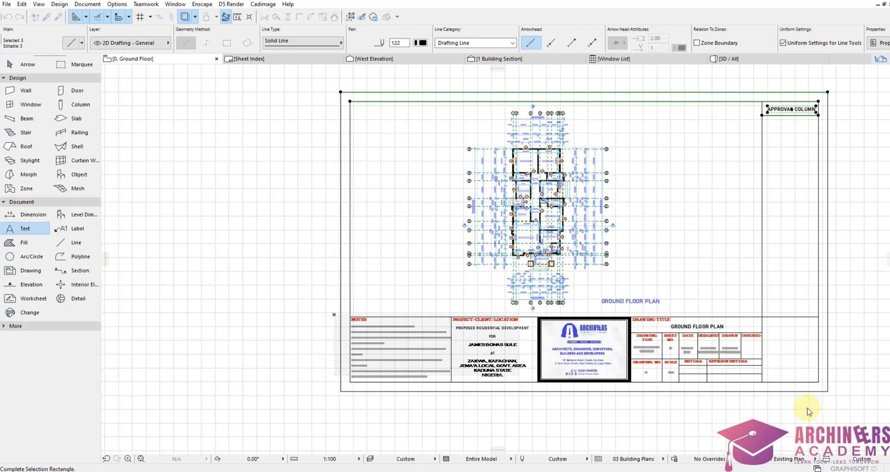
left_click(849, 420, "shift")
scroll(654, 204, "down", 3)
Step: Drag a copy of the selected sheet so it frames the roof plan
scroll(574, 272, "up", 2)
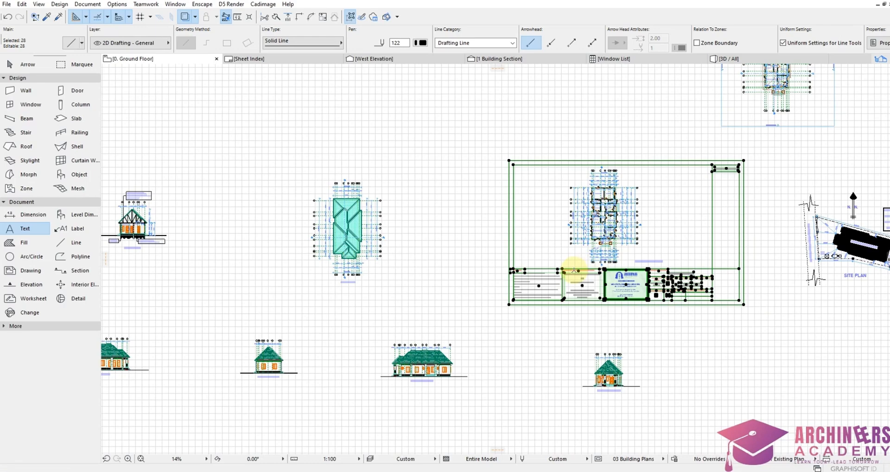
key("ctrl+shift+d")
left_click(655, 262)
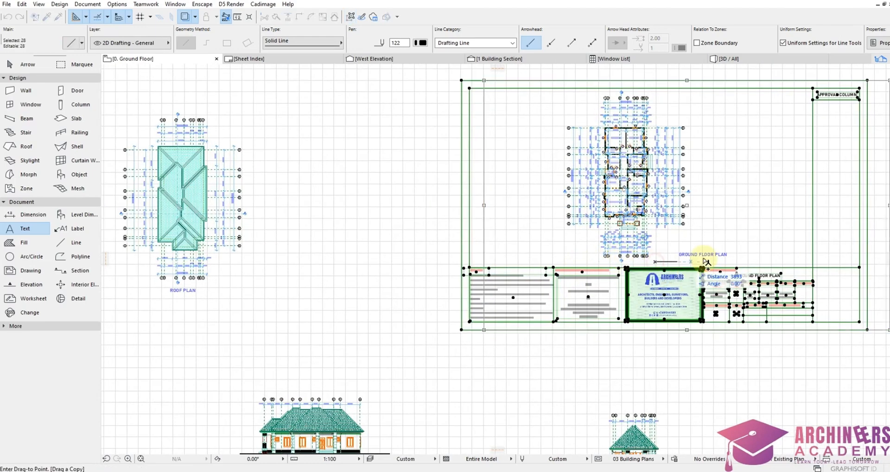
scroll(710, 258, "down", 3)
scroll(392, 267, "up", 2)
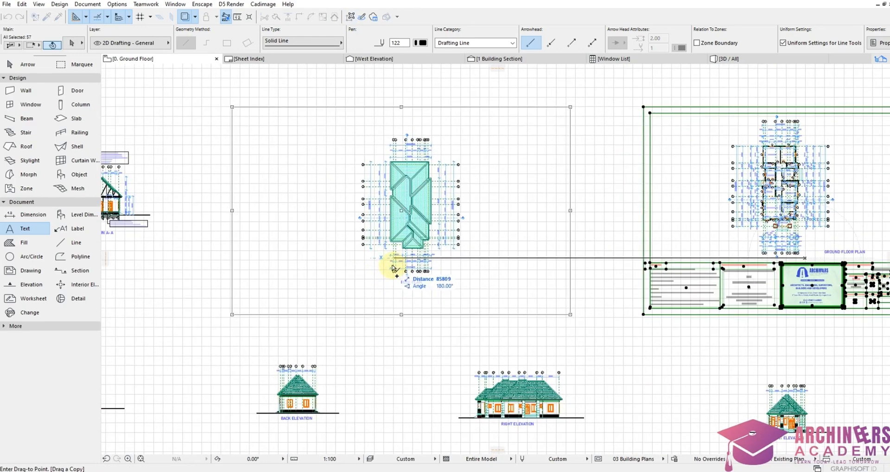
left_click(555, 287)
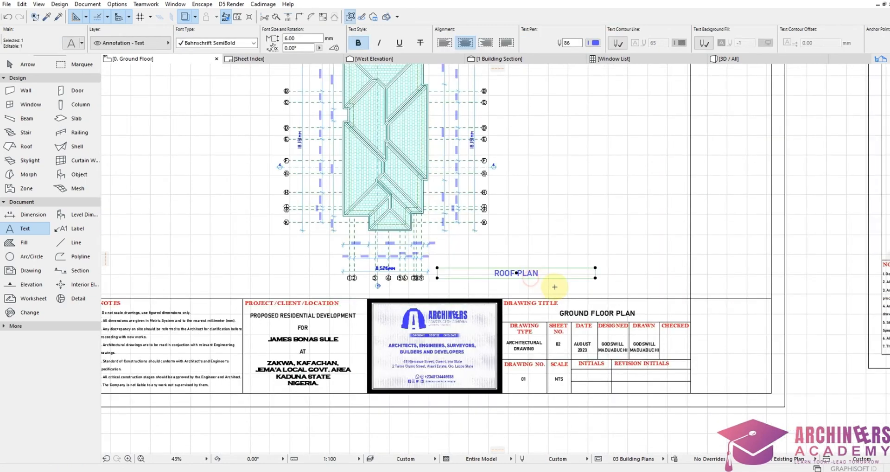
key("Escape")
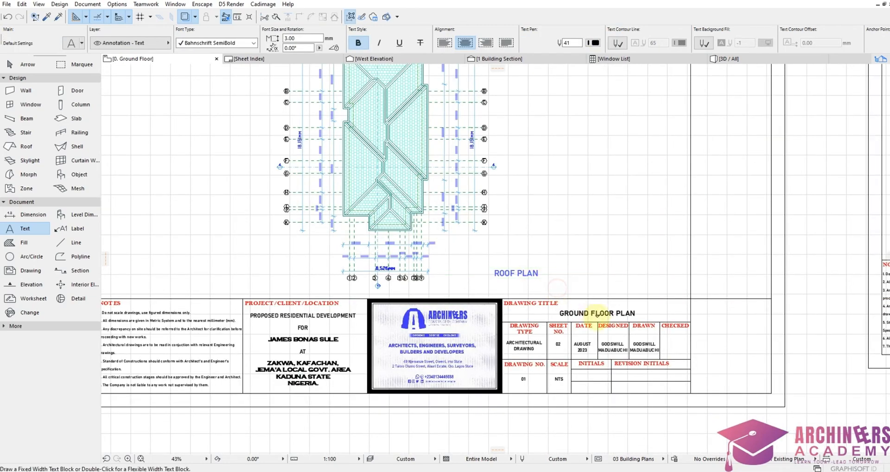
Step: Change the new sheet's drawing title from GROUND FLOOR PLAN to ROOF PLAN
scroll(602, 312, "up", 2)
left_click(602, 313, "shift")
double_click(616, 310)
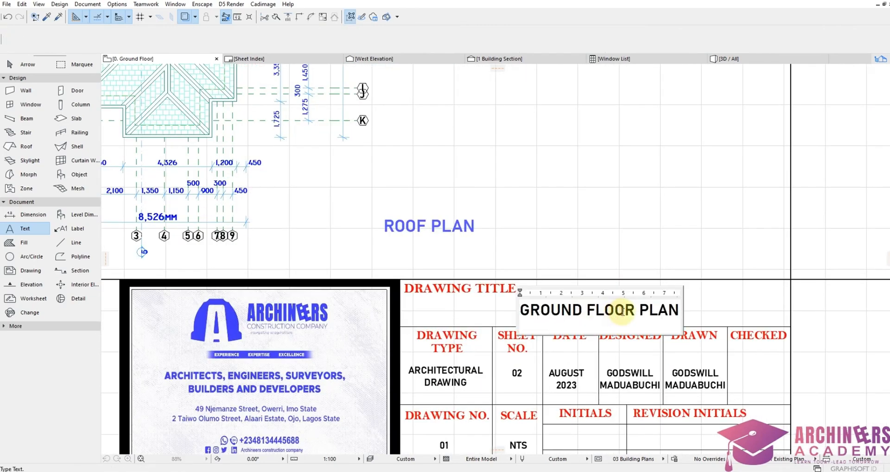
left_click_drag(624, 310, 476, 308)
key("BackSpace")
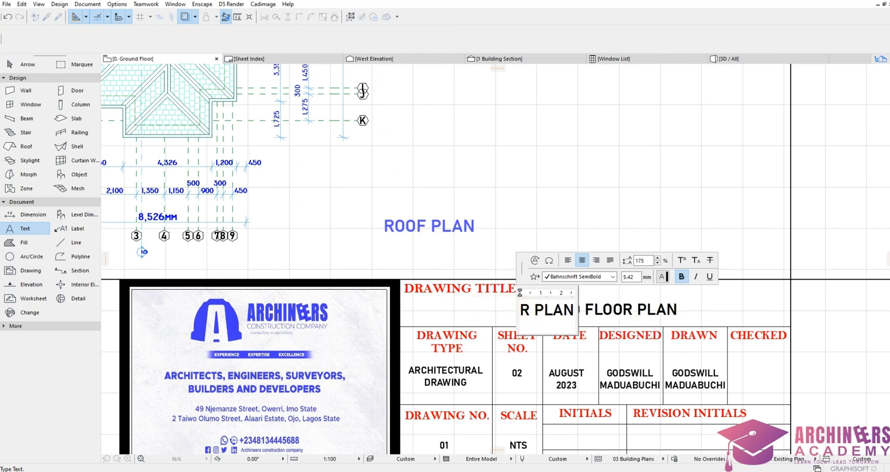
type("ROO")
key("Delete")
type("F")
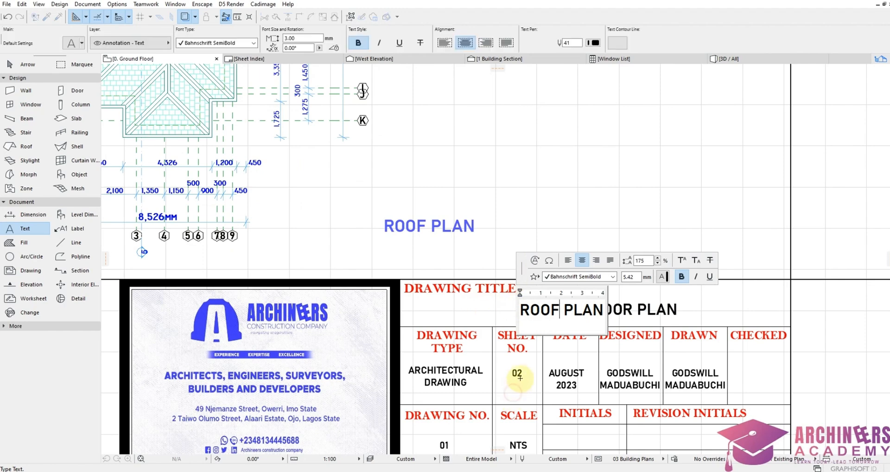
left_click(520, 374)
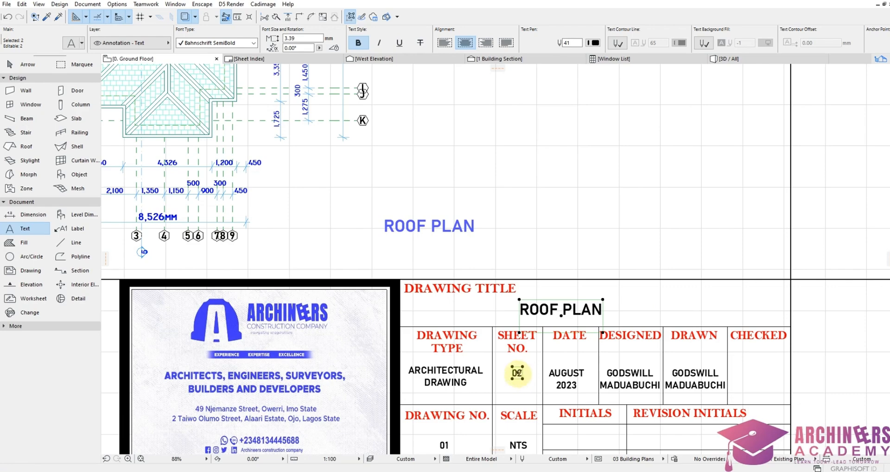
Step: Deselect the text and marquee-select the whole roof plan sheet
key("Escape")
scroll(516, 236, "down", 5)
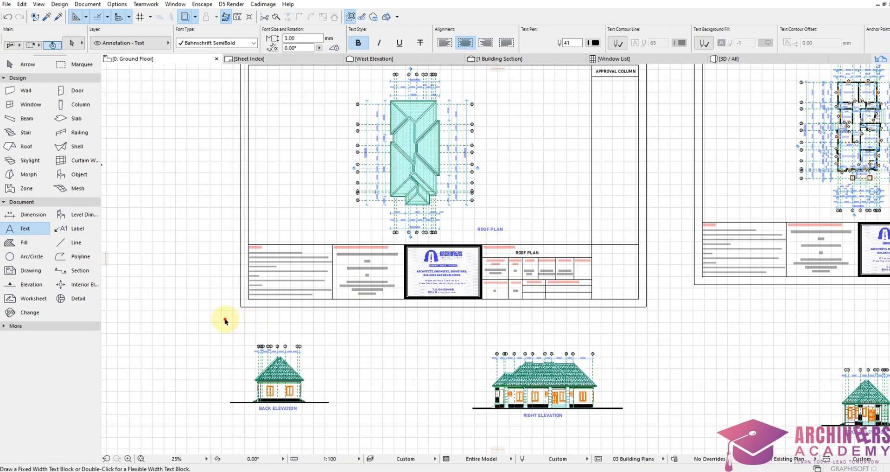
left_click_drag(226, 320, 654, 244, "shift")
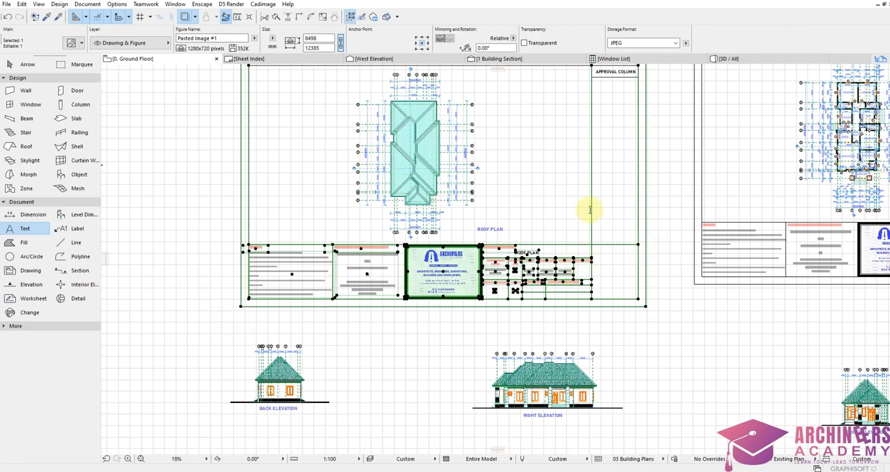
Step: Drag a copy of the roof plan sheet around the section drawing
scroll(590, 210, "up", 2)
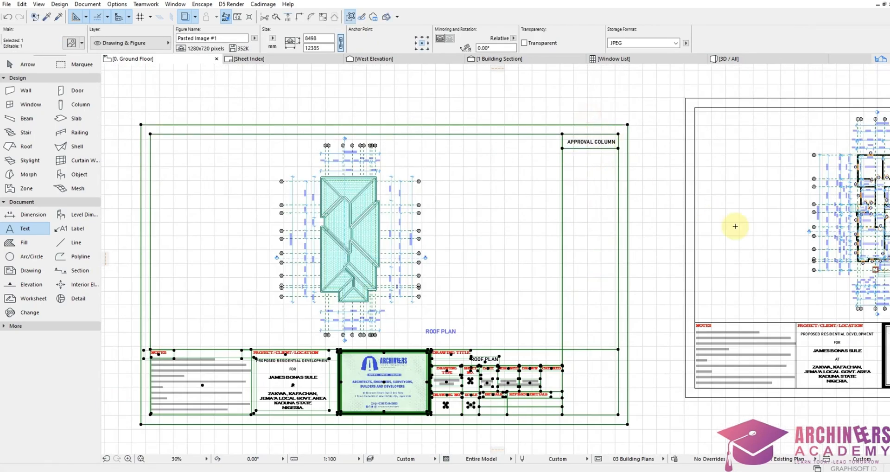
scroll(746, 232, "down", 4)
key("ctrl+shift+d")
left_click(581, 265)
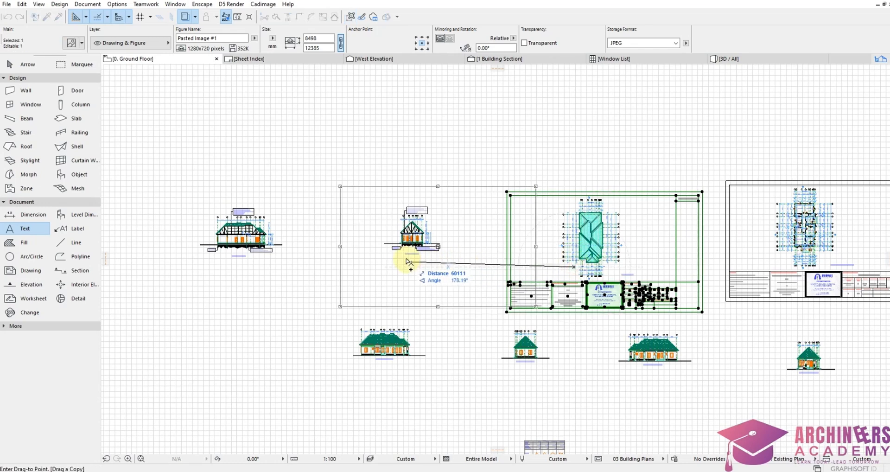
left_click(412, 254)
scroll(408, 221, "up", 3)
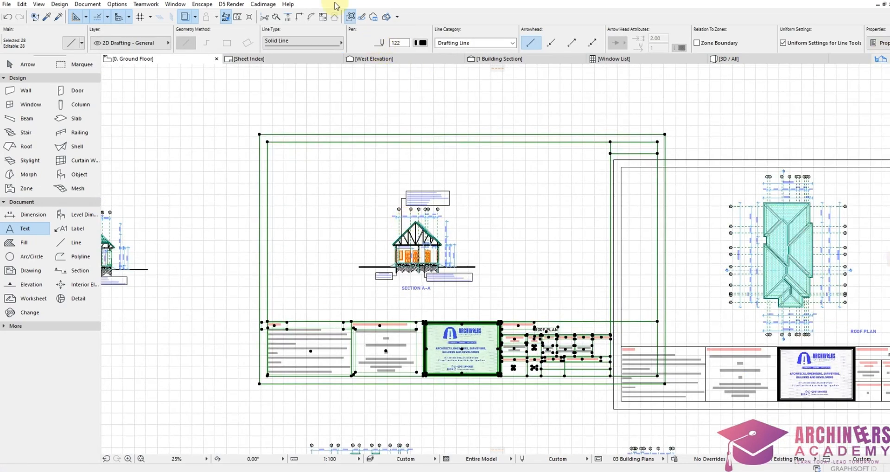
Step: Extend the black ground line under the section to the right
left_click(323, 16)
scroll(523, 321, "up", 4)
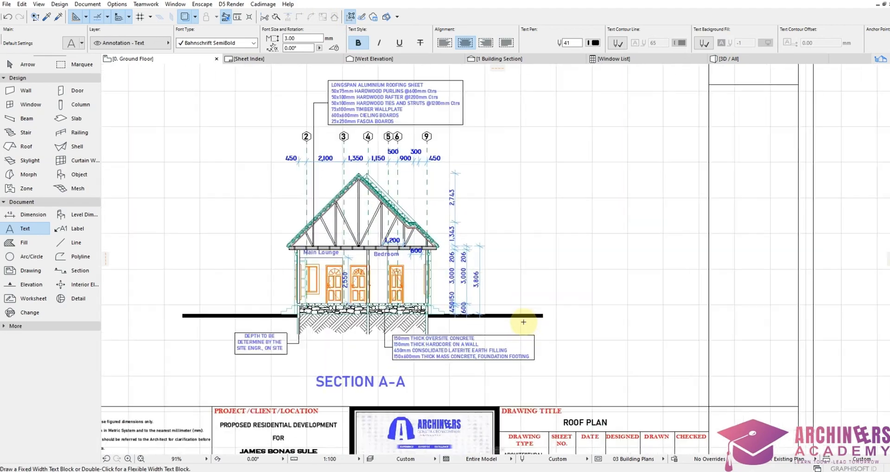
left_click(549, 312)
scroll(550, 311, "up", 3)
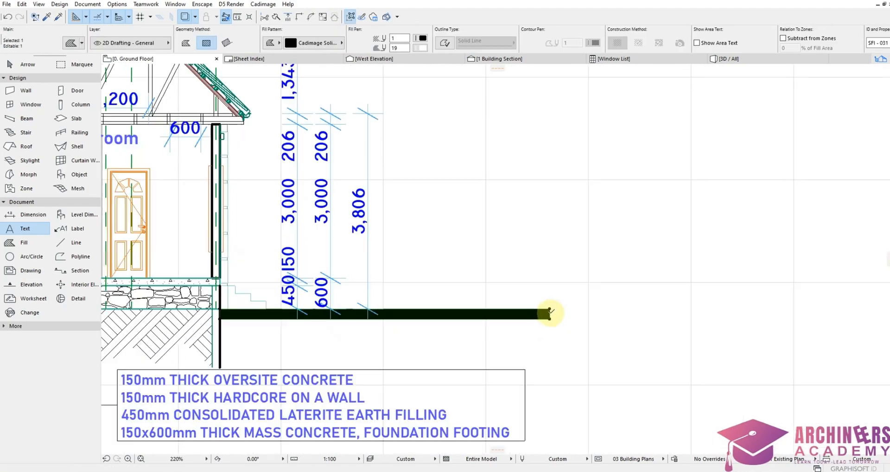
left_click(550, 312)
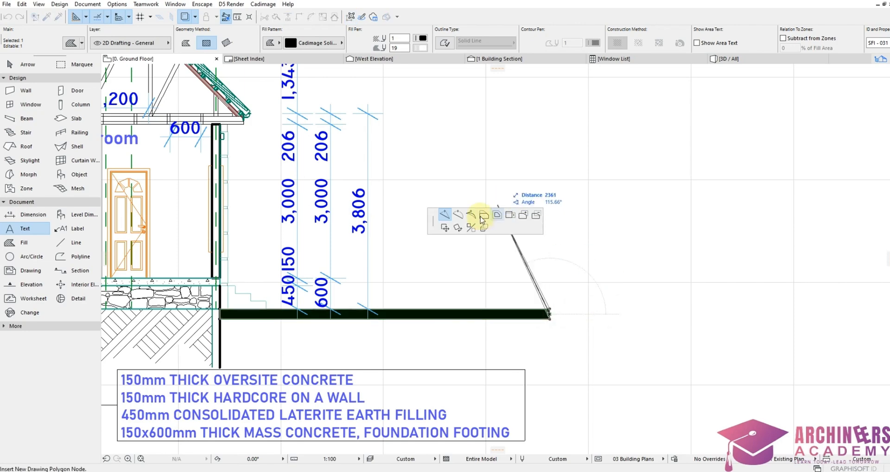
scroll(663, 290, "down", 3)
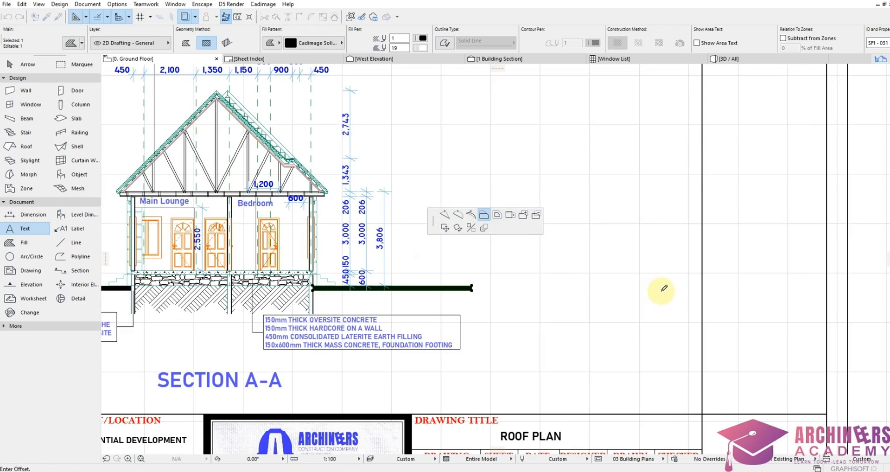
left_click(702, 286)
scroll(702, 286, "down", 3)
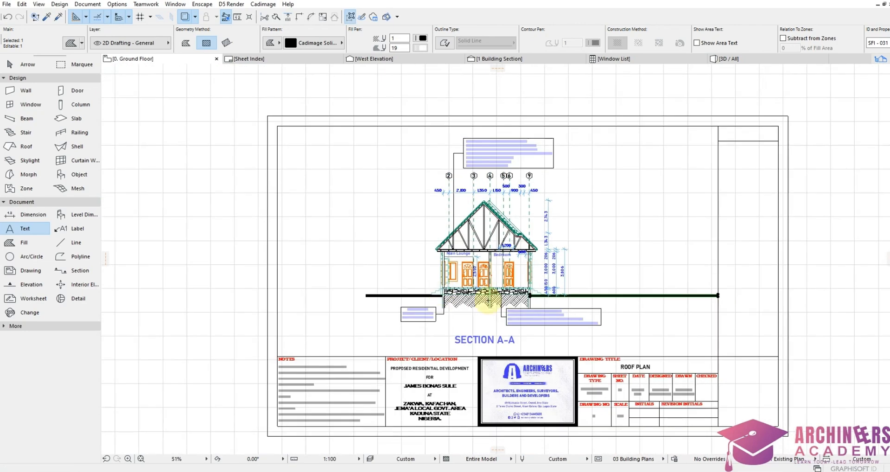
scroll(328, 327, "up", 6)
Step: Extend the ground line's left end as well
left_click(329, 330)
left_click(241, 281)
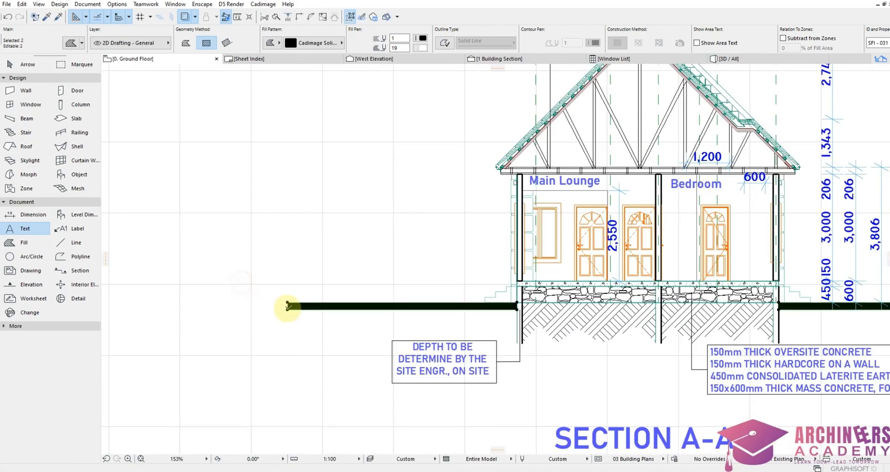
scroll(287, 303, "up", 3)
left_click(288, 302)
scroll(487, 301, "down", 5)
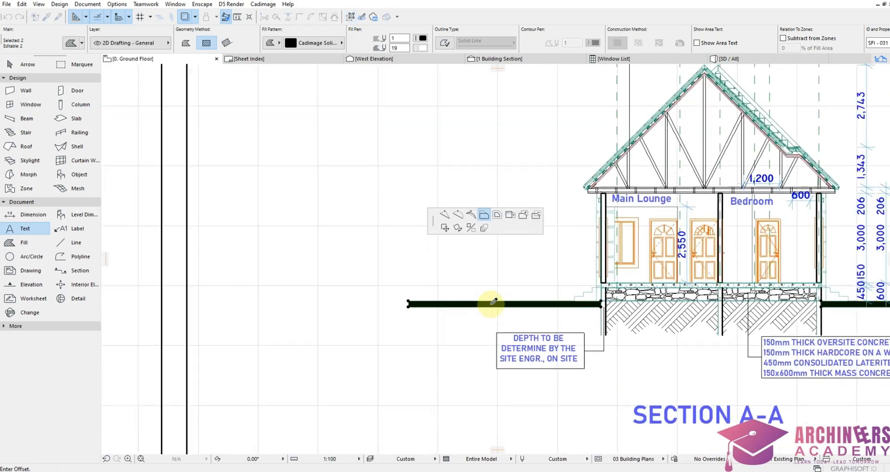
left_click(286, 302)
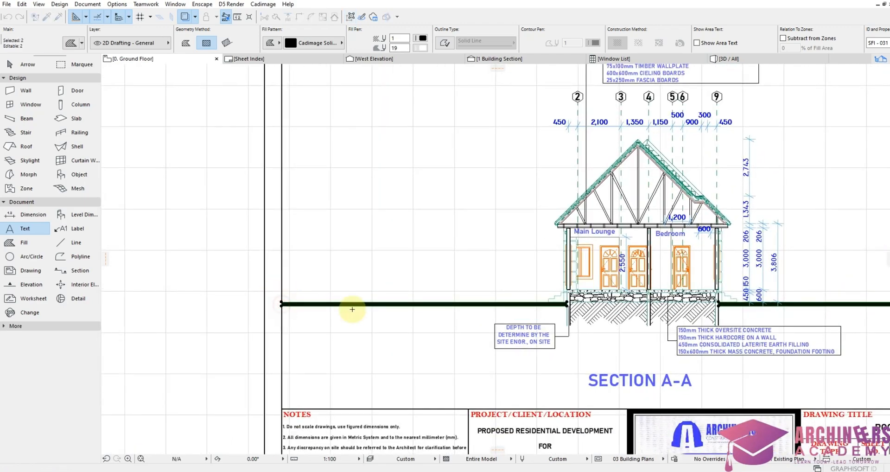
scroll(537, 300, "down", 5)
scroll(578, 360, "up", 5)
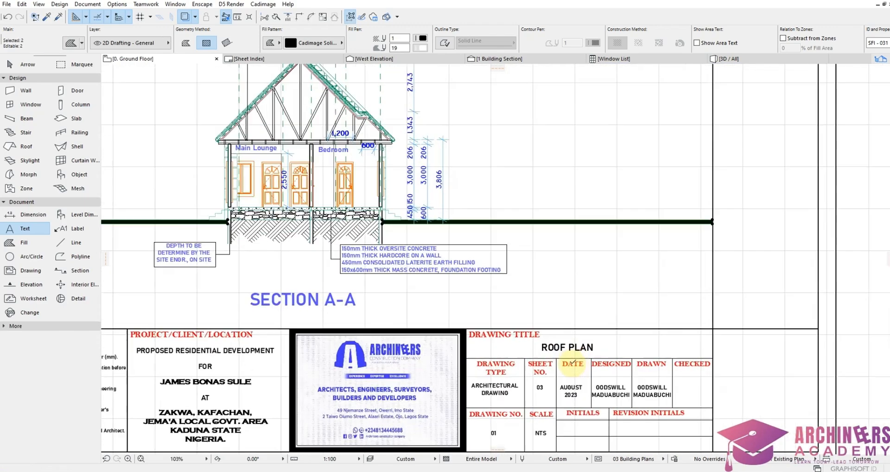
Step: Retitle the sheet SECTION A-A and select the last digit of its sheet number
left_click(582, 343)
double_click(583, 343)
type("SECTION A-A")
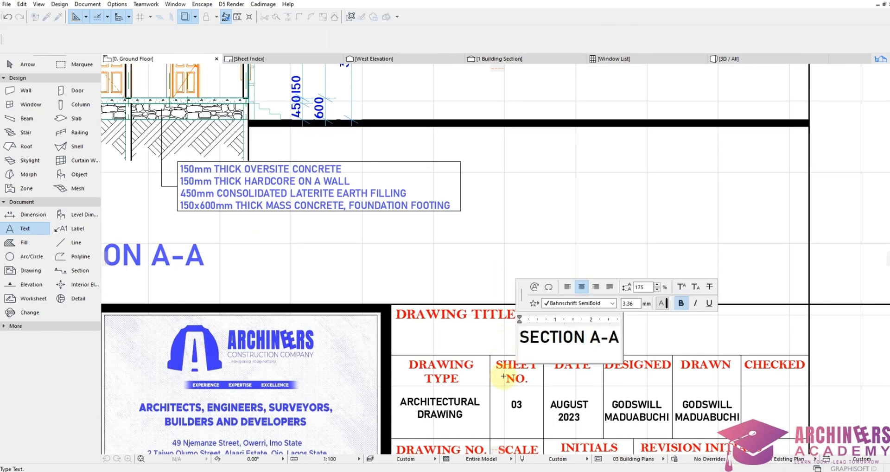
left_click(504, 425)
double_click(518, 407)
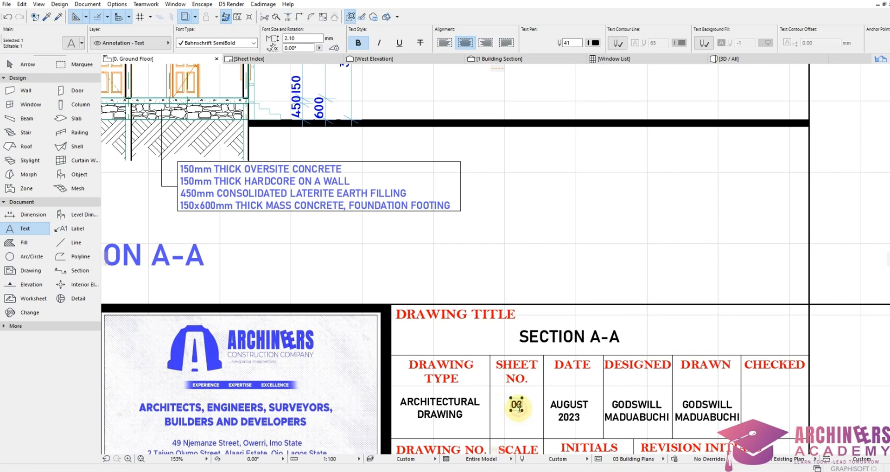
left_click_drag(517, 407, 528, 412)
Step: Commit the sheet number and copy the sheet frame and title block around Section B-B
key("Escape")
scroll(799, 252, "down", 8)
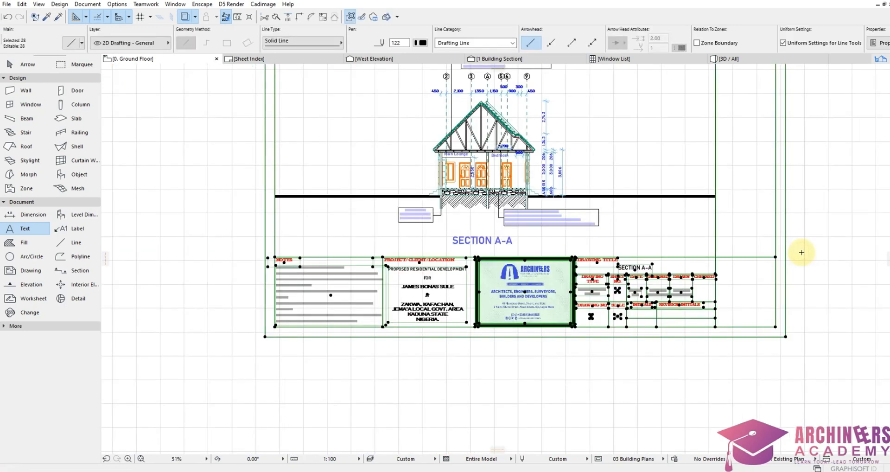
left_click(671, 280)
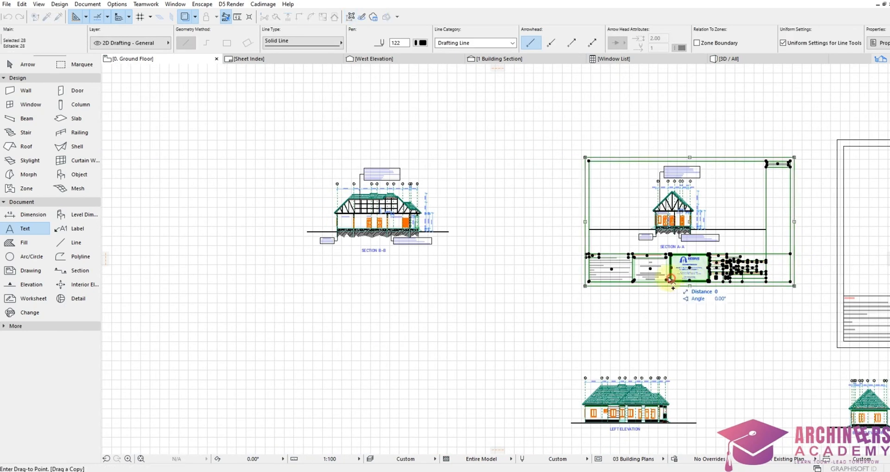
left_click(372, 275)
scroll(334, 175, "up", 3)
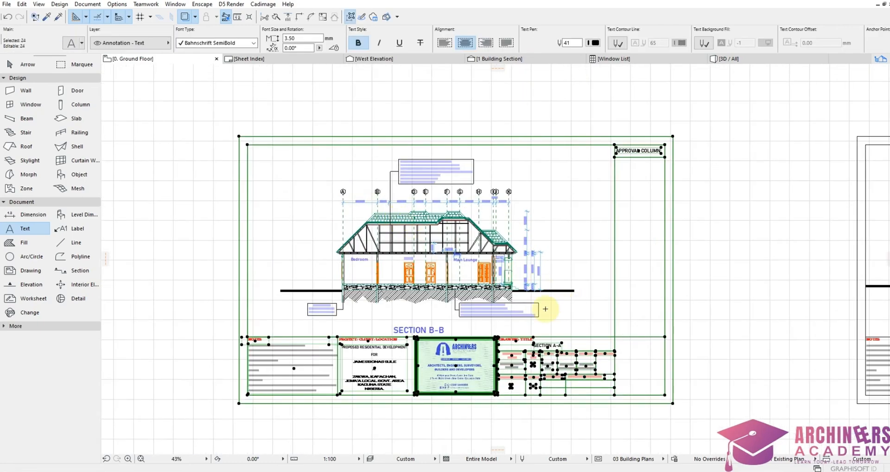
scroll(551, 343, "up", 7)
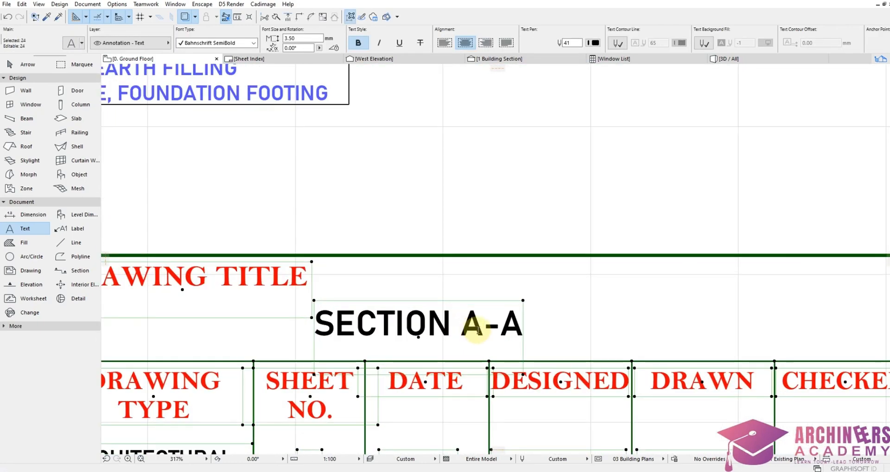
Step: Change the copied drawing title from SECTION A-A to SECTION B-B
left_click(477, 335)
double_click(481, 330)
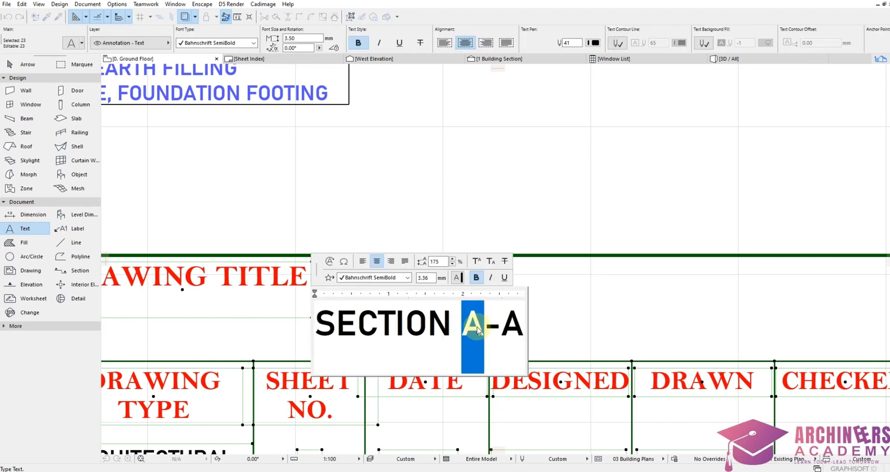
type("B")
left_click_drag(505, 322, 552, 322)
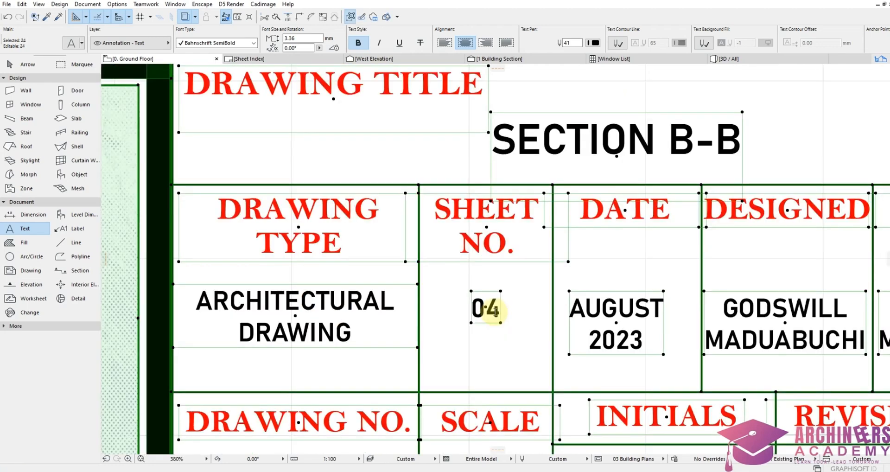
Step: Change the sheet number from 04 to 05
left_click(486, 308)
left_click_drag(486, 308, 505, 321)
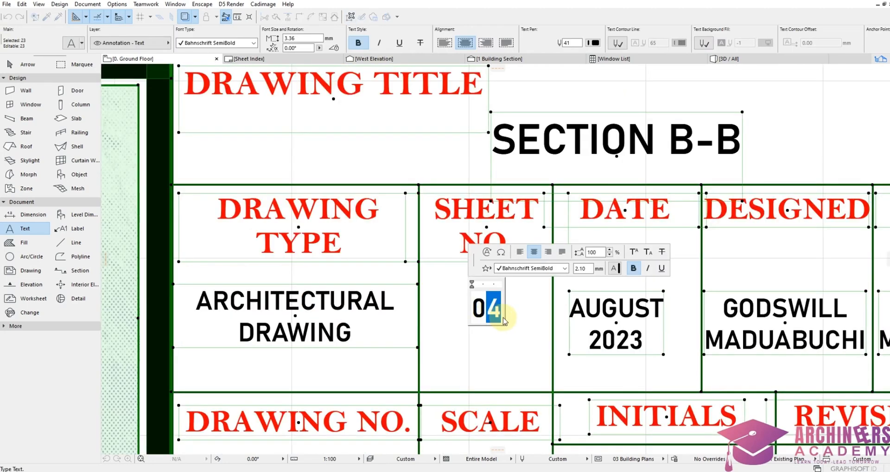
type("5")
left_click(532, 297)
scroll(557, 297, "down", 5)
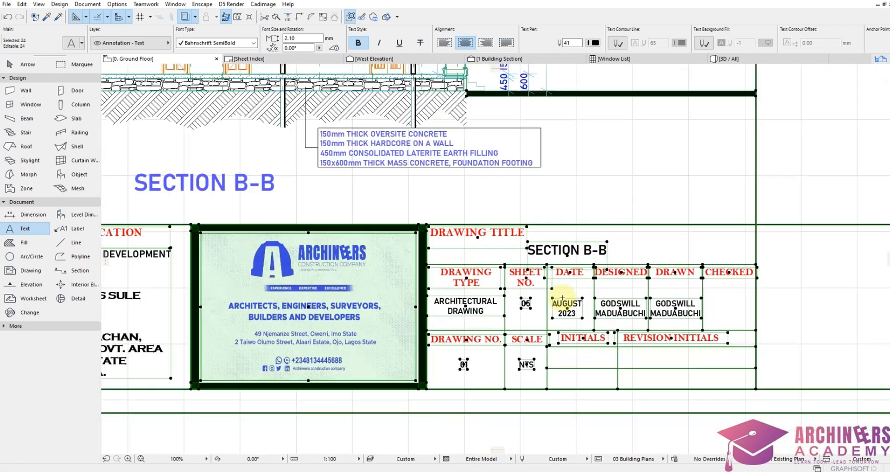
scroll(596, 301, "down", 3)
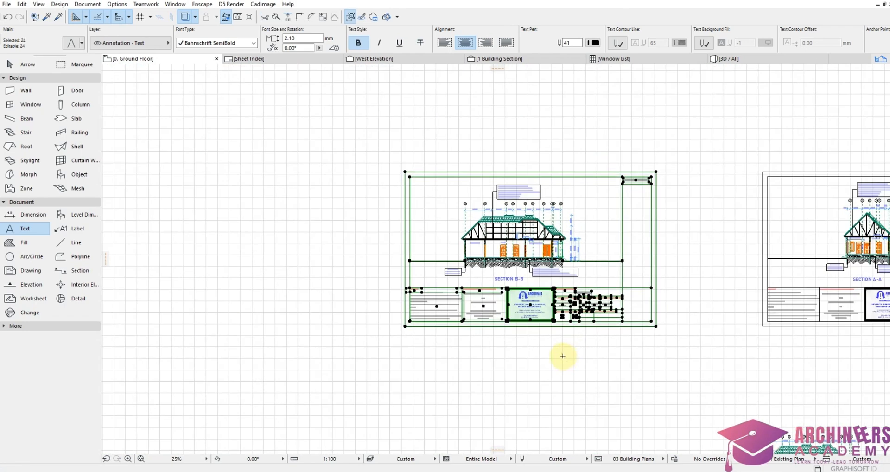
Step: Select the Section B-B sheet frame, title block and approval label, and drop a copy around the Front Elevation
key("Escape")
left_click_drag(385, 342, 655, 274, "shift")
scroll(646, 274, "up", 3)
scroll(655, 274, "down", 3)
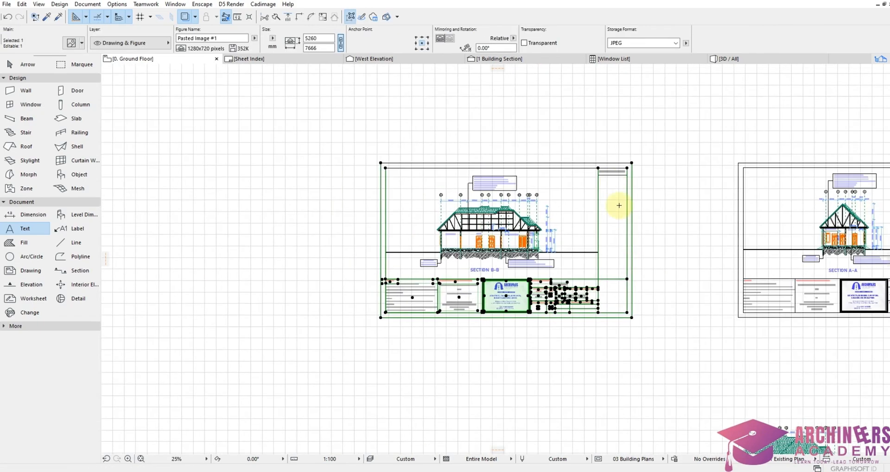
left_click_drag(609, 187, 622, 144, "shift")
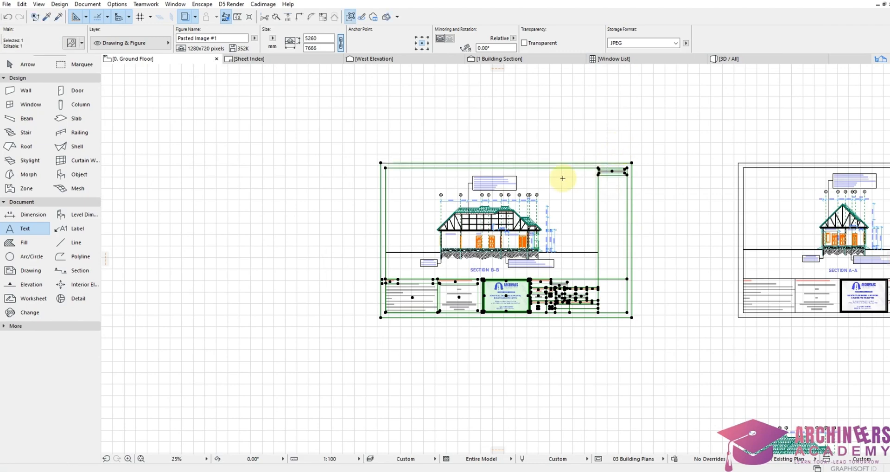
left_click(515, 218)
scroll(347, 162, "down", 5)
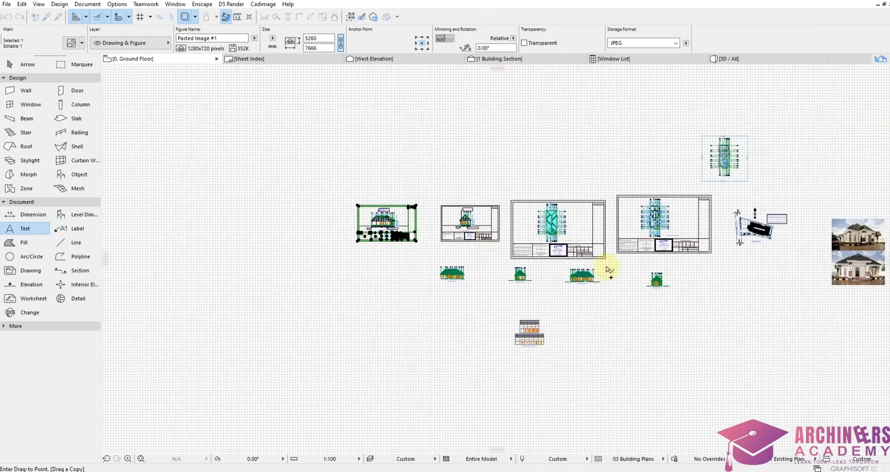
scroll(655, 291, "up", 7)
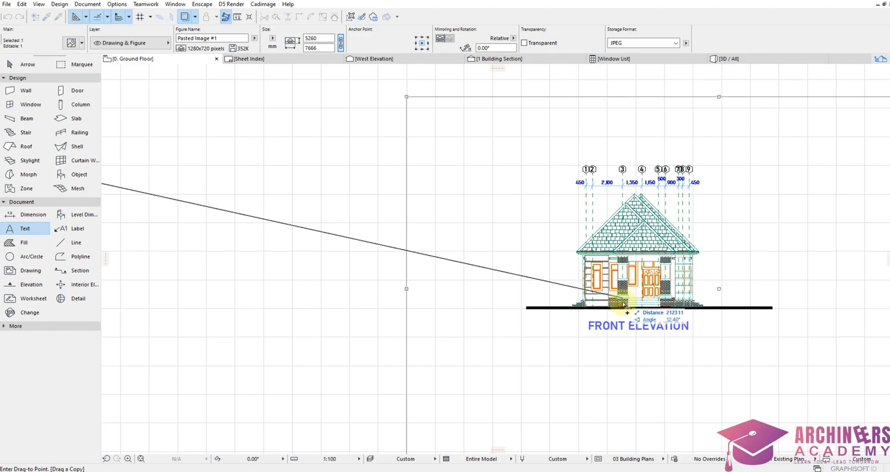
scroll(577, 296, "down", 1)
left_click(563, 269)
scroll(682, 284, "down", 3)
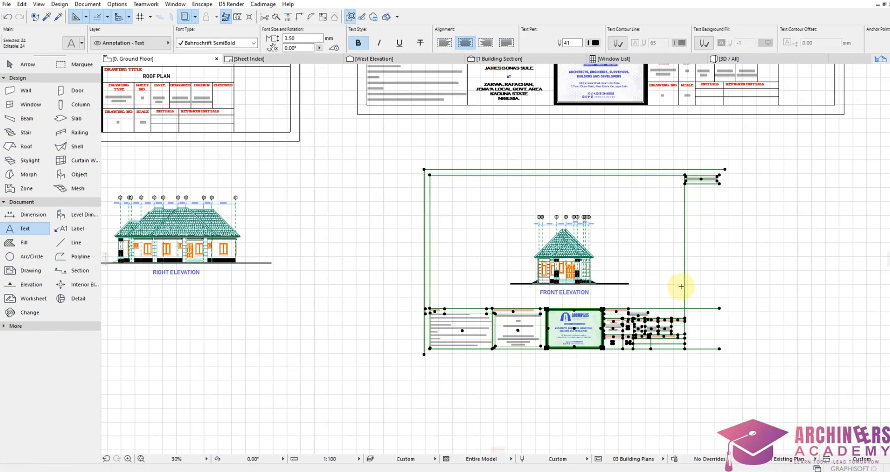
scroll(738, 291, "up", 1)
scroll(737, 291, "up", 2)
Step: Retitle the new sheet from SECTION B-B to FRONT ELEVATION
scroll(288, 283, "up", 2)
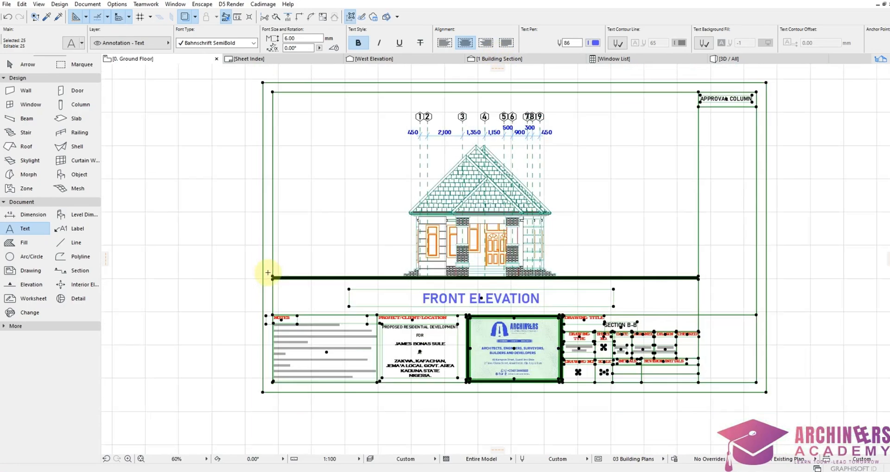
scroll(532, 317, "down", 2)
scroll(532, 317, "up", 8)
left_click(545, 285, "shift")
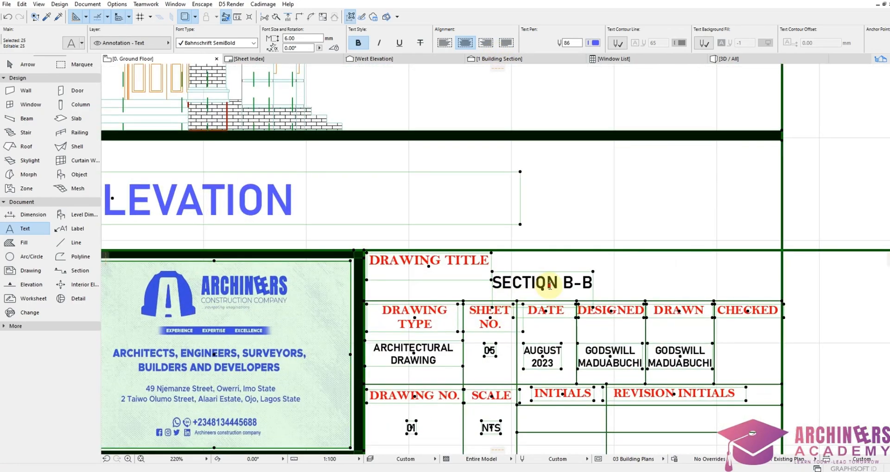
double_click(549, 286)
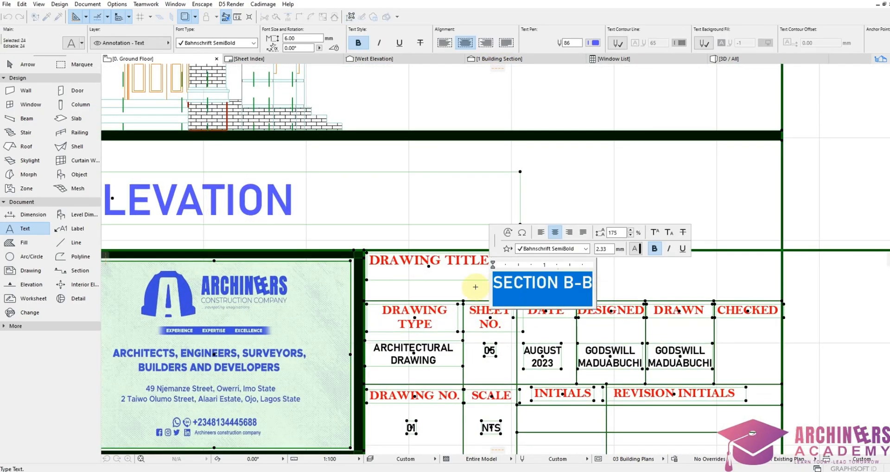
type("FRONT")
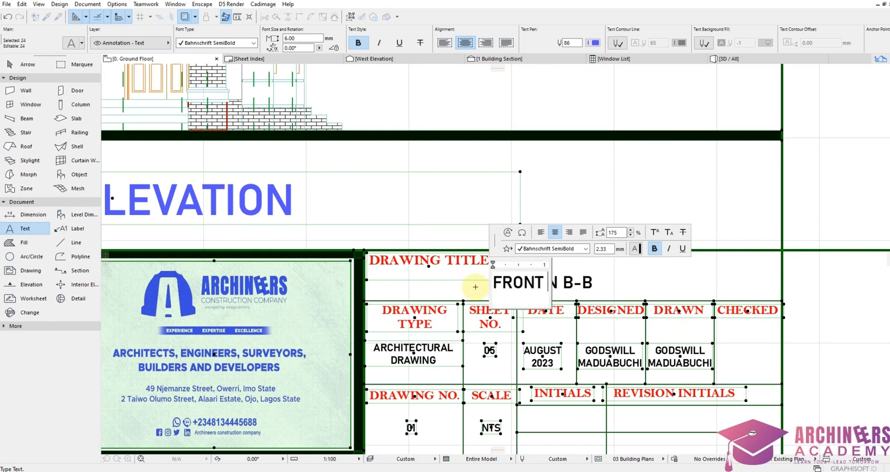
type(" ELEVATION")
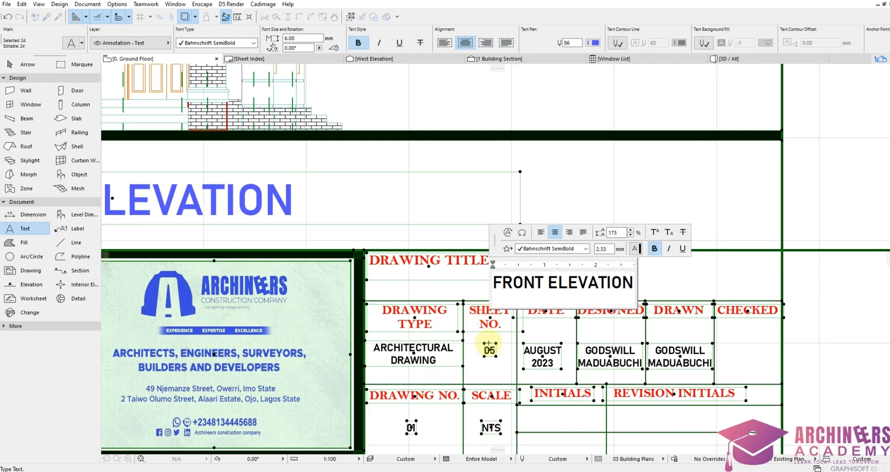
left_click(489, 347)
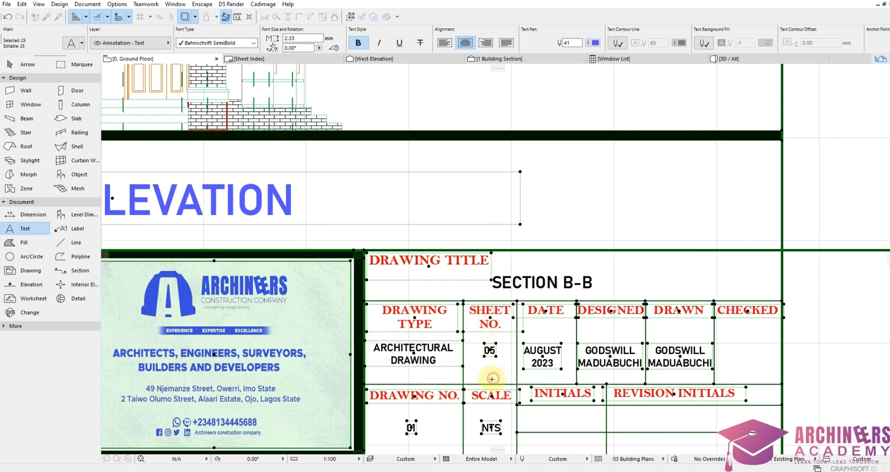
Step: Change the sheet number from 05 to 06
scroll(490, 348, "up", 5)
double_click(477, 314)
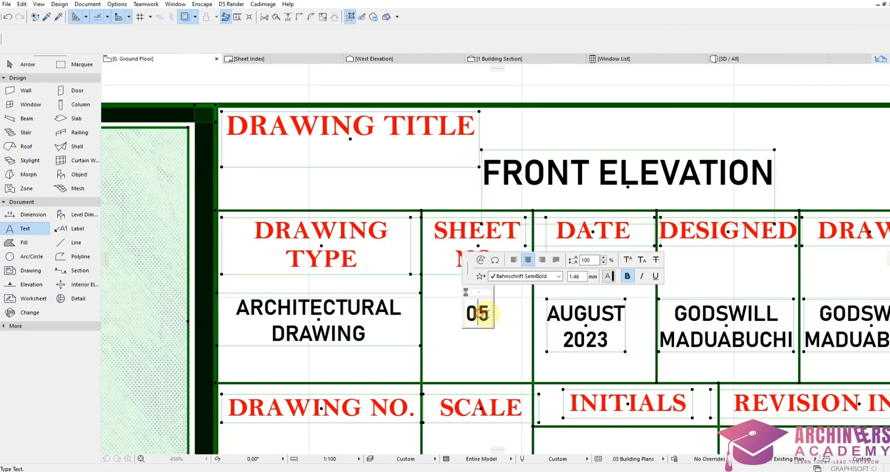
left_click_drag(478, 314, 498, 318)
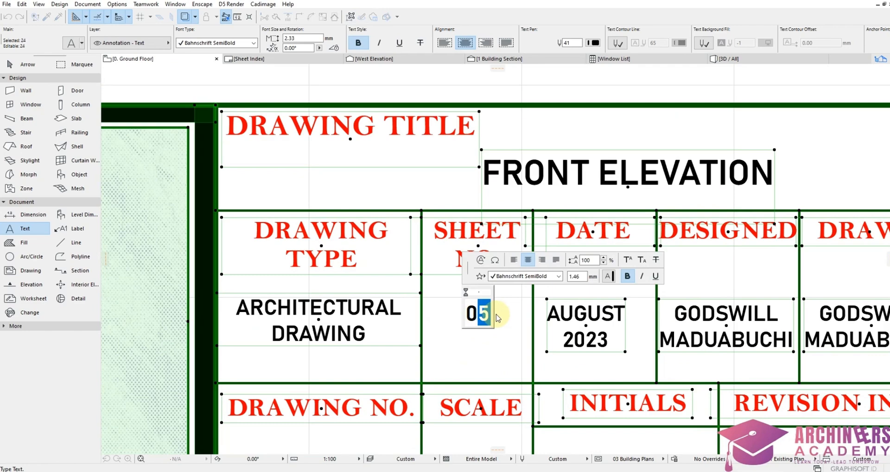
type("6")
left_click(475, 340)
Step: Select the front elevation sheet's elements and copy the sheet to the next drawing
scroll(603, 302, "down", 10)
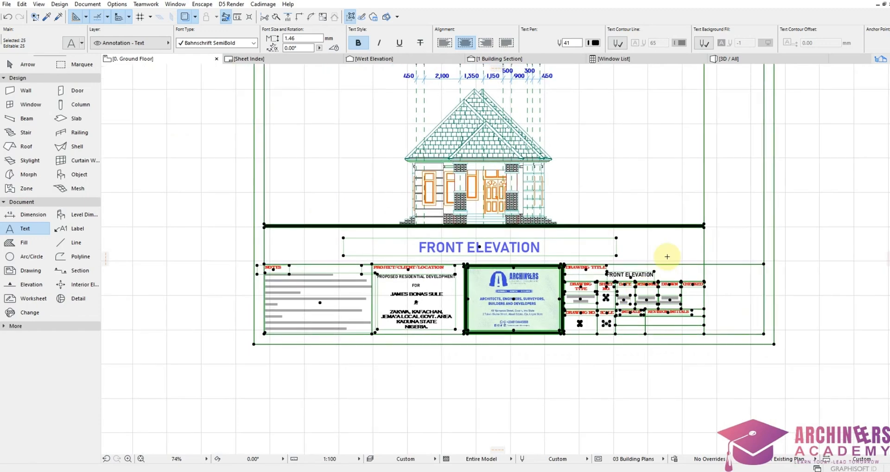
left_click(195, 252)
scroll(695, 297, "down", 5)
left_click(695, 297)
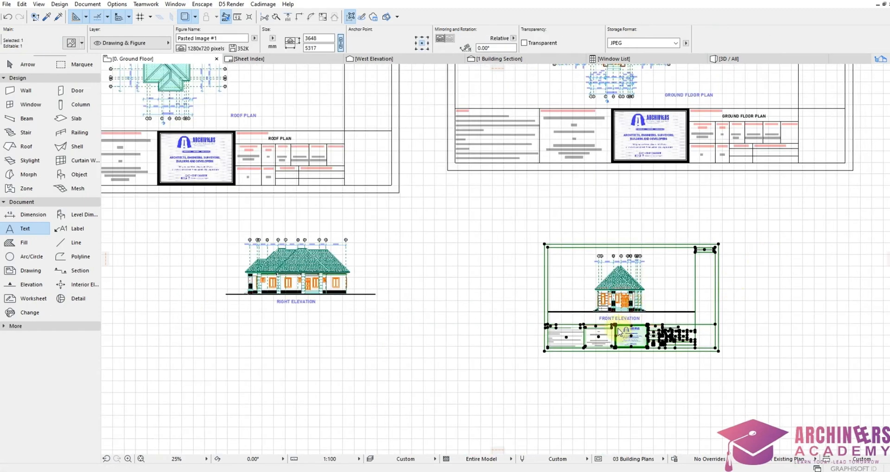
key("ctrl+a")
scroll(598, 346, "up", 10)
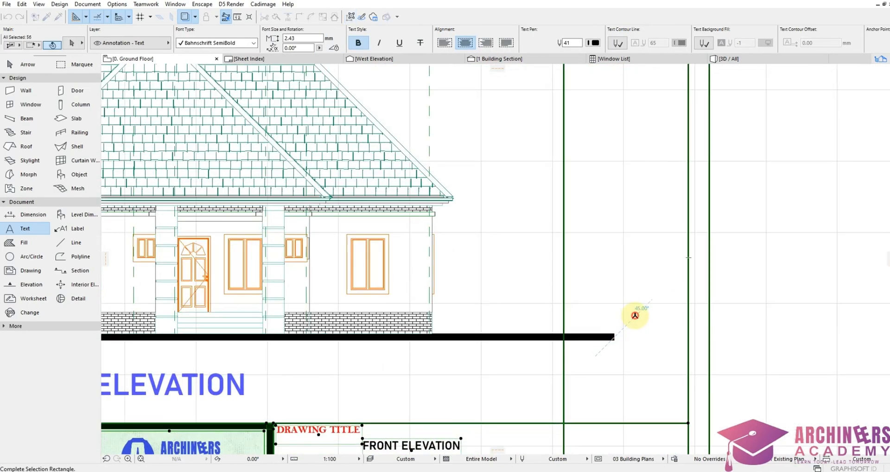
scroll(635, 316, "down", 10)
left_click(661, 298, "ctrl")
scroll(417, 284, "down", 3)
scroll(510, 286, "up", 10)
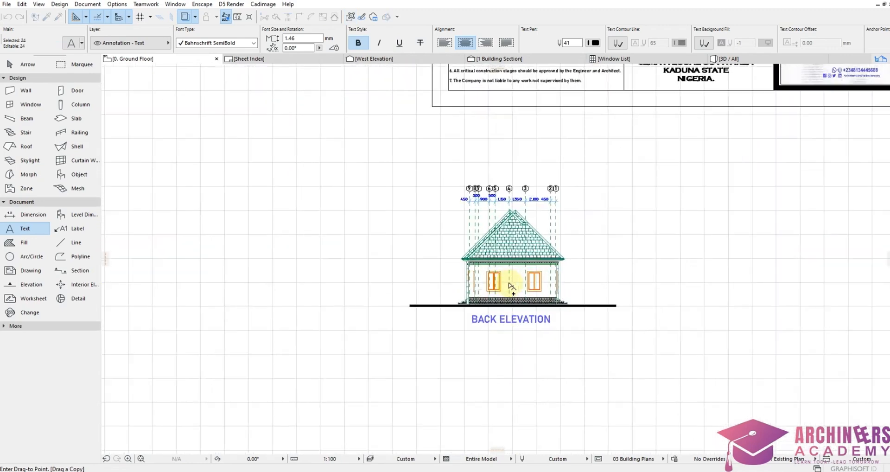
scroll(510, 286, "up", 2)
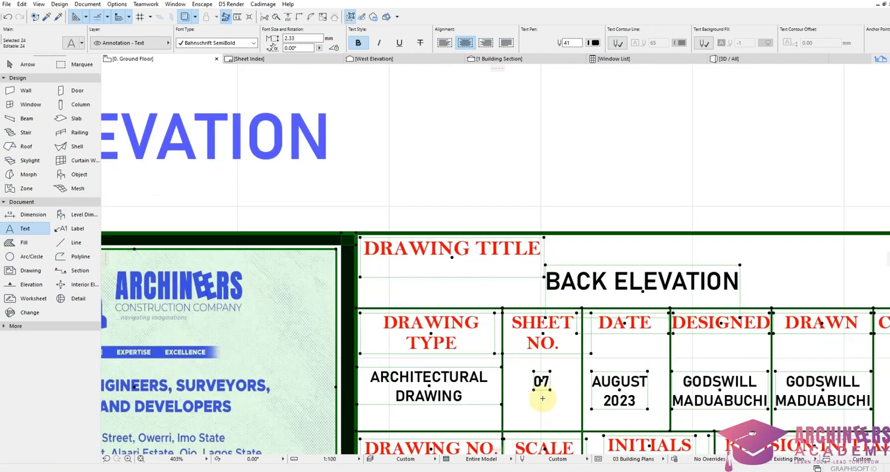
scroll(540, 385, "up", 3)
Step: Rename the copied sheet's title from BACK ELEVATION to LEFT ELEVATION
left_click(542, 371)
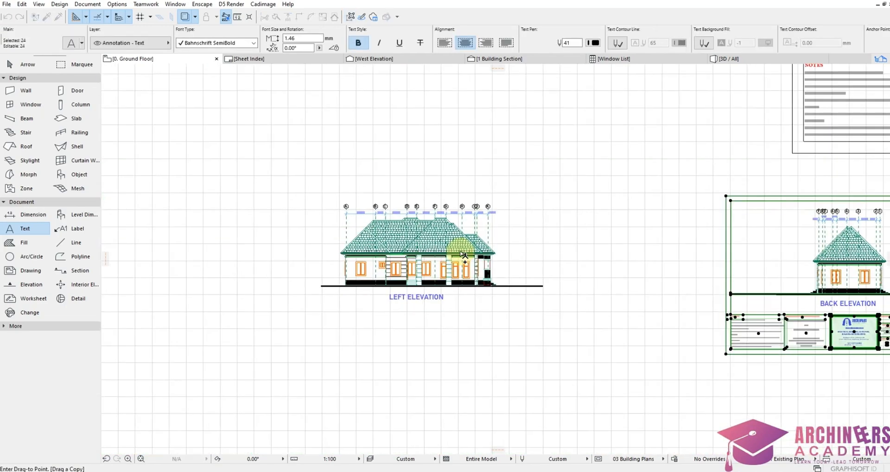
scroll(510, 279, "up", 5)
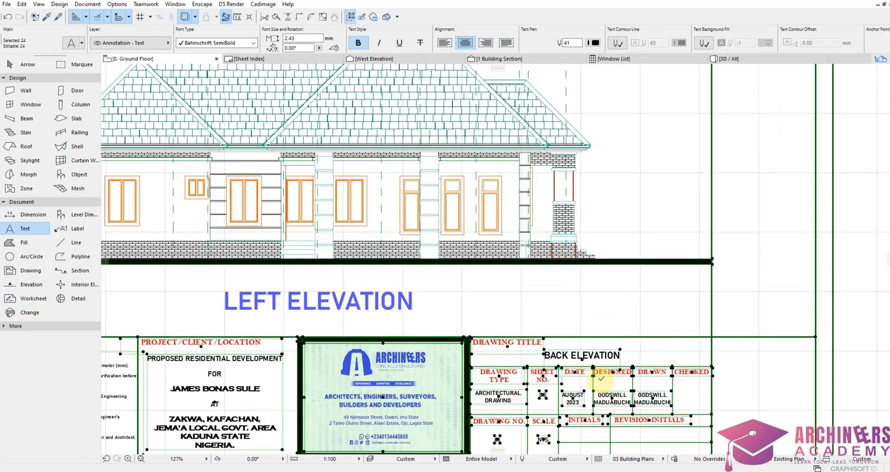
scroll(562, 343, "up", 3)
double_click(536, 338)
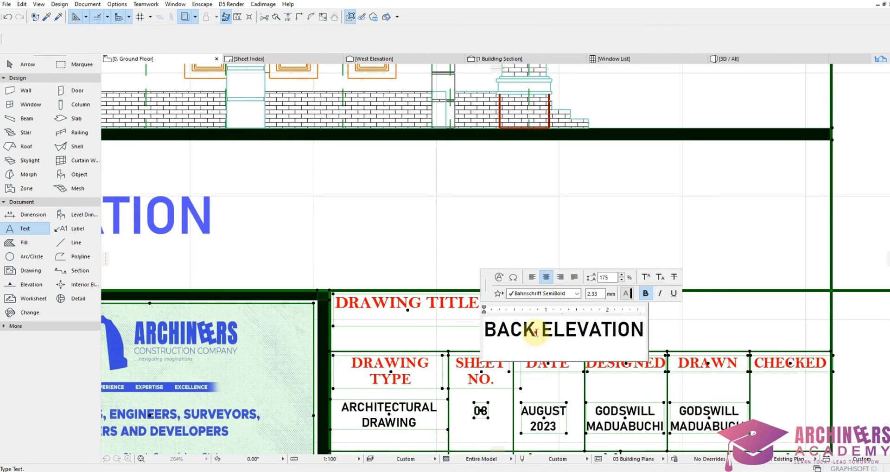
type("LEFT")
left_click(482, 417)
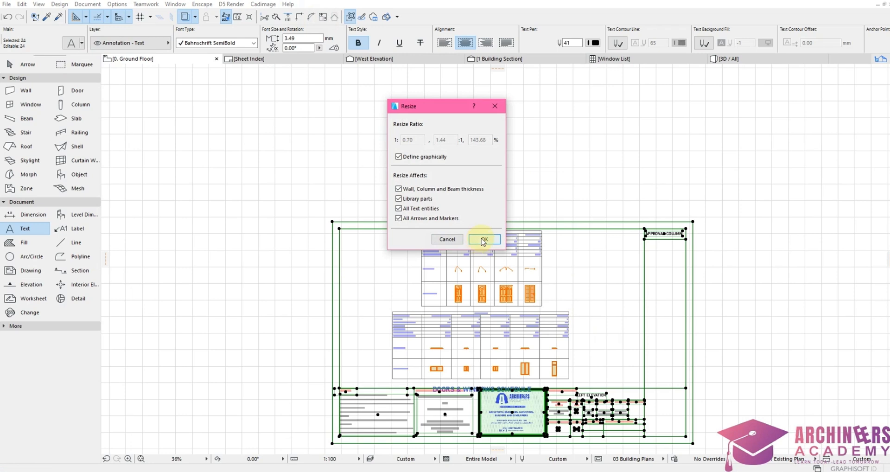
left_click(485, 240)
Step: Enlarge the sheet frame around the schedules and title it DOORS & WINDOWS SCHEDULE
left_click(374, 288)
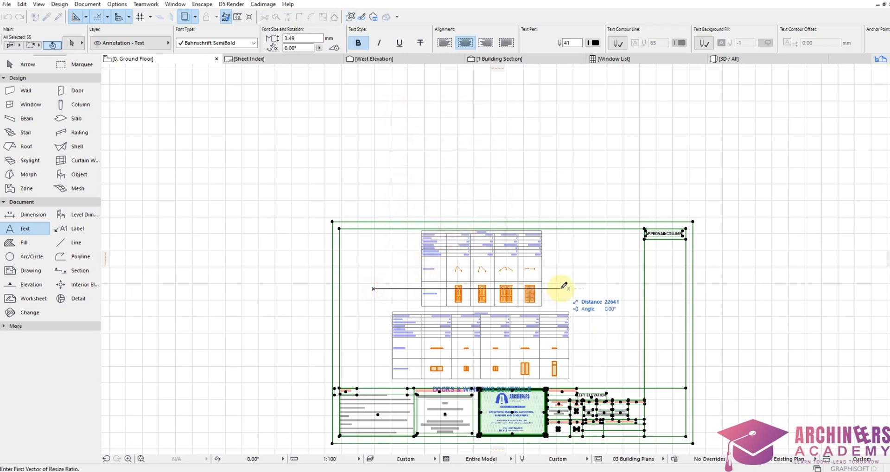
left_click(574, 287)
left_click(580, 276)
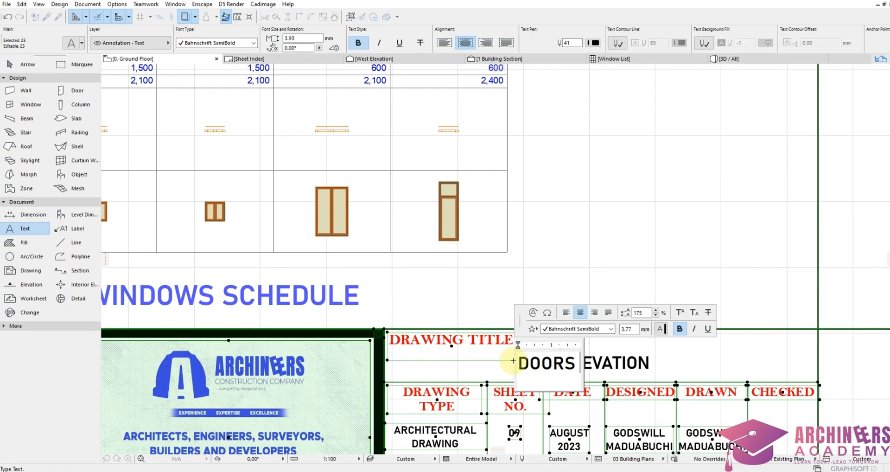
type("&")
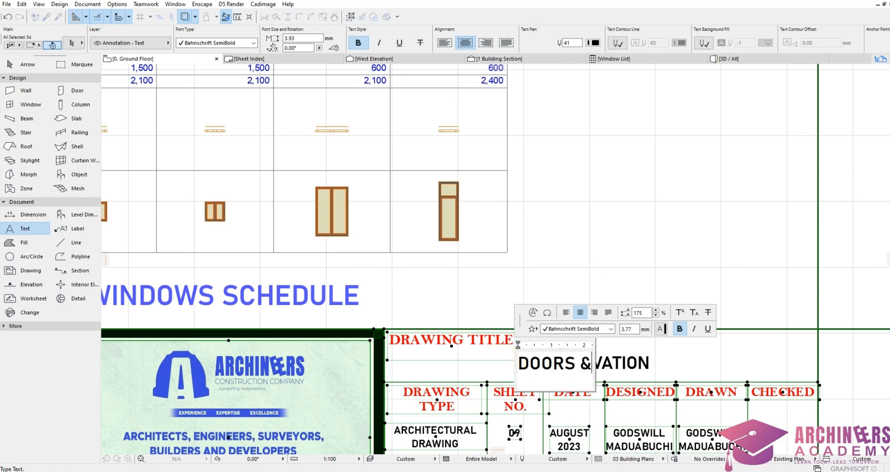
type(" WINDOWS SCHEDULE")
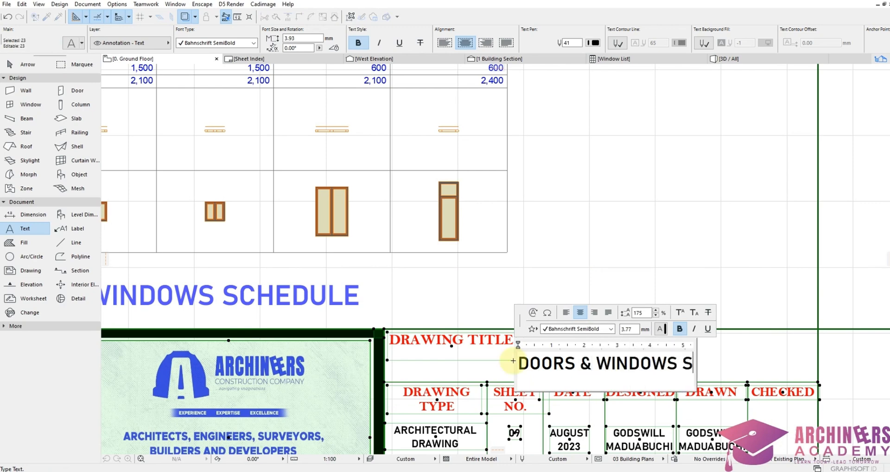
left_click(513, 360)
Step: Change the schedule sheet's number to 10
scroll(514, 357, "up", 3)
left_click(524, 311)
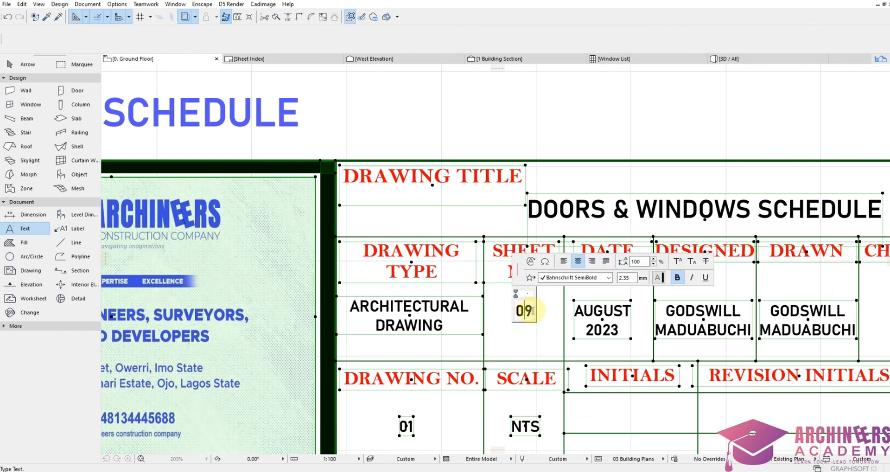
scroll(505, 234, "down", 8)
scroll(505, 235, "up", 4)
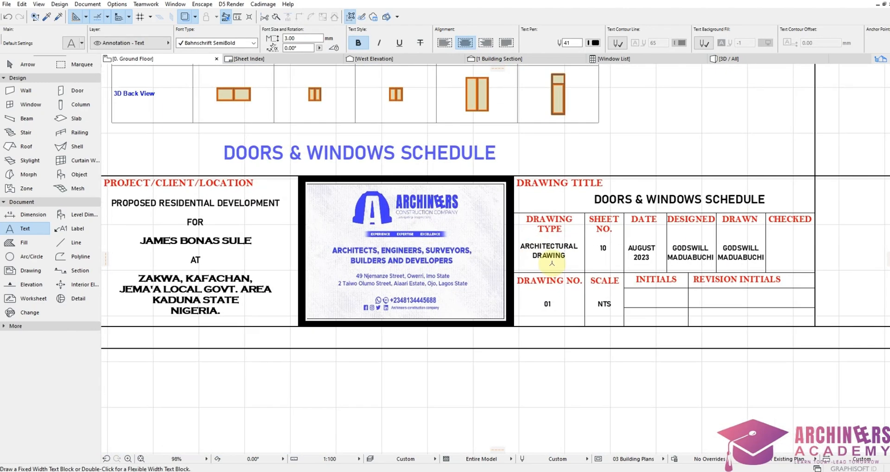
scroll(470, 284, "down", 3)
Step: Marquee-select the whole title-block sheet, including the approval column, and start a Ctrl+Shift+D copy
left_click_drag(147, 223, 816, 420, "shift")
scroll(612, 396, "down", 1)
scroll(695, 178, "down", 2)
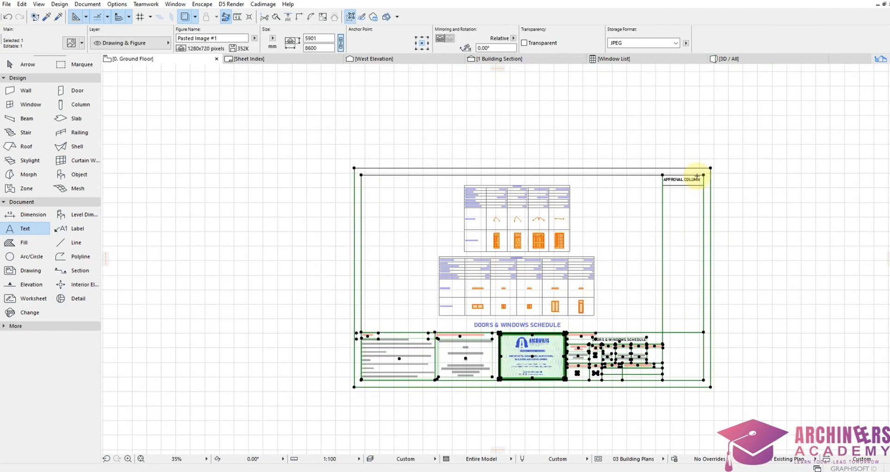
scroll(652, 217, "up", 4)
left_click_drag(712, 109, 545, 232, "shift")
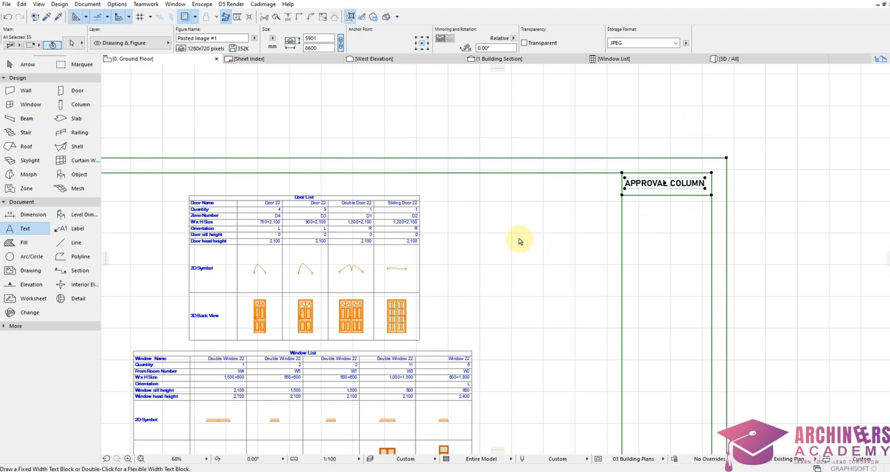
key("ctrl+shift+d")
left_click(416, 294)
scroll(407, 260, "down", 5)
scroll(626, 143, "up", 5)
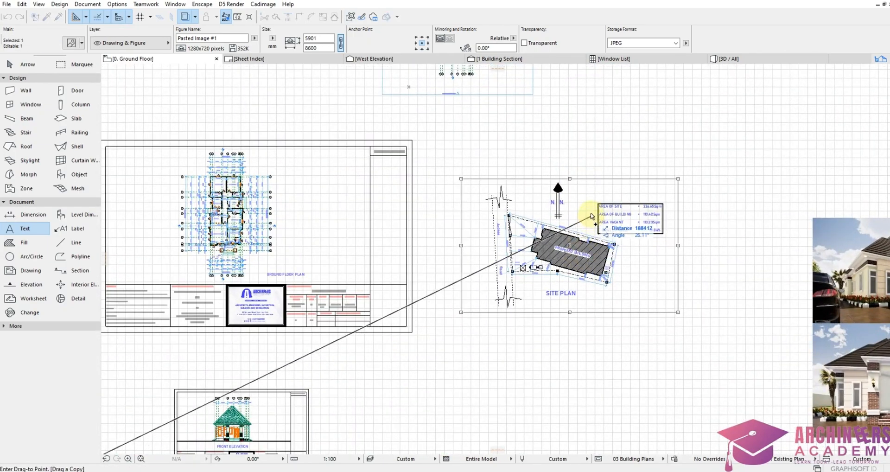
Step: Place the copied sheet frame at the site plan and resize it to fit
left_click(611, 195)
scroll(611, 192, "up", 3)
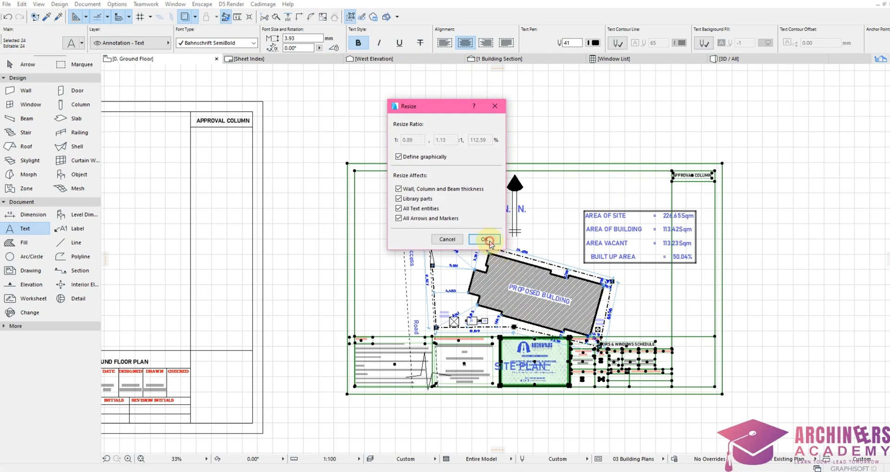
left_click(484, 239)
left_click(382, 306)
left_click(682, 306)
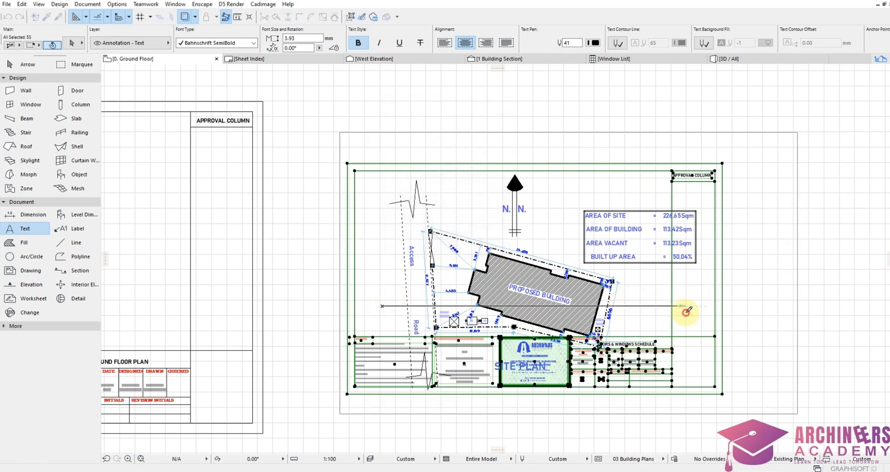
left_click(686, 311)
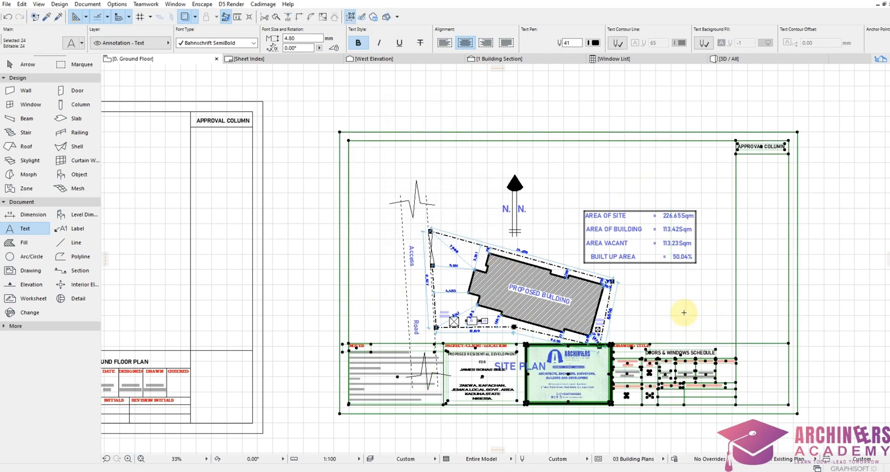
left_click(655, 324)
scroll(660, 358, "up", 1)
scroll(516, 204, "down", 2)
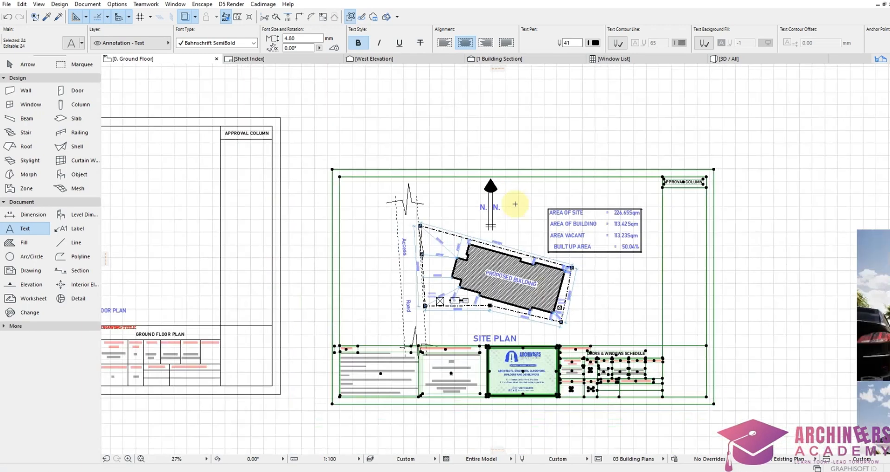
left_click(324, 18)
left_click(480, 234)
scroll(635, 353, "up", 3)
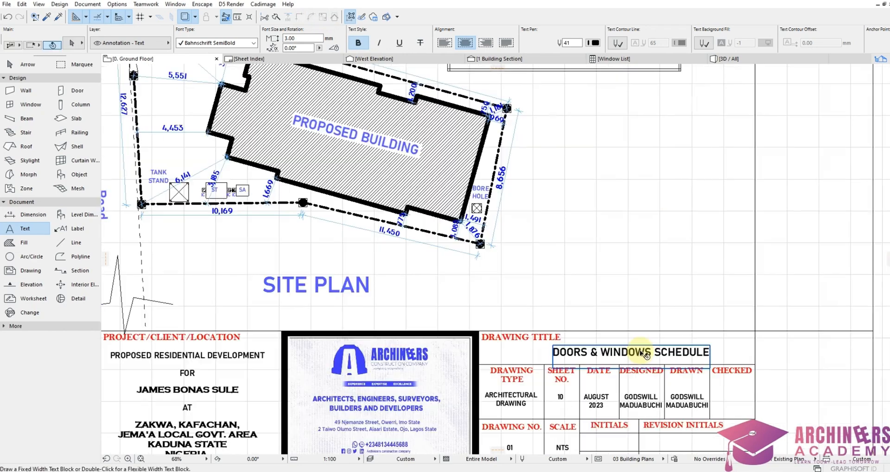
Step: Retitle the copied sheet SITE PLAN and centre the title text
left_click(642, 355)
left_click(670, 355)
key("ctrl+a")
type("SITE PLAN")
left_click(562, 408)
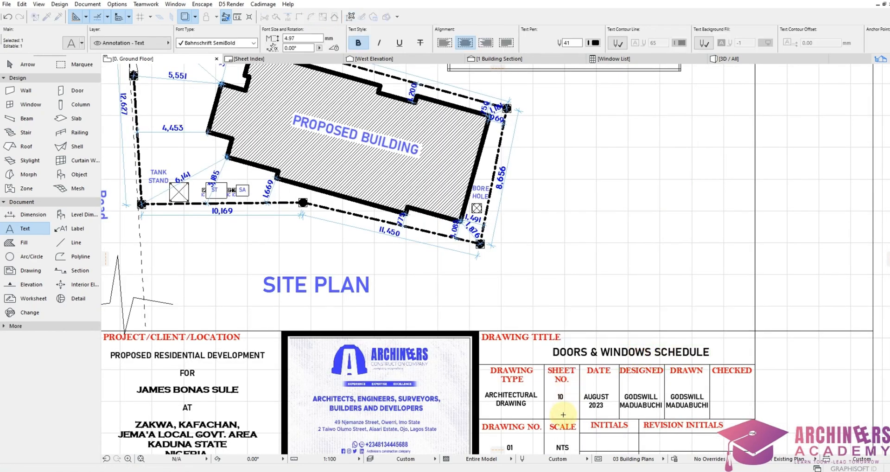
scroll(563, 408, "up", 3)
left_click_drag(622, 253, 766, 250)
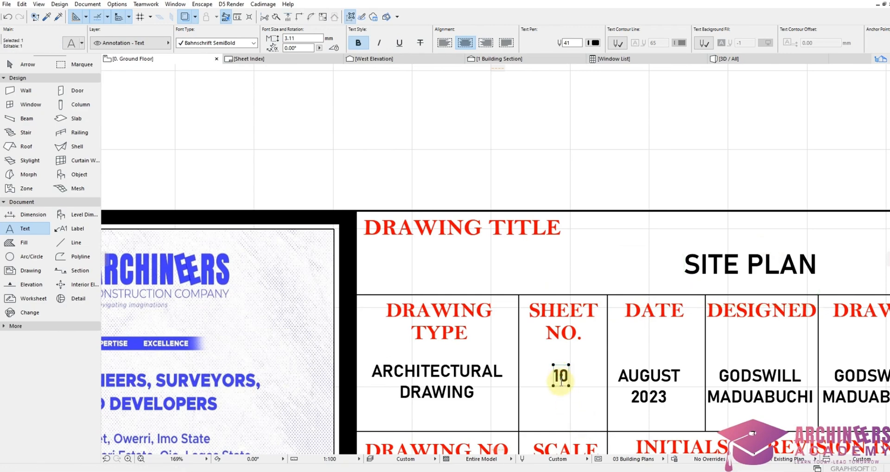
key("Escape")
scroll(521, 203, "down", 5)
scroll(561, 279, "up", 2)
scroll(603, 281, "down", 1)
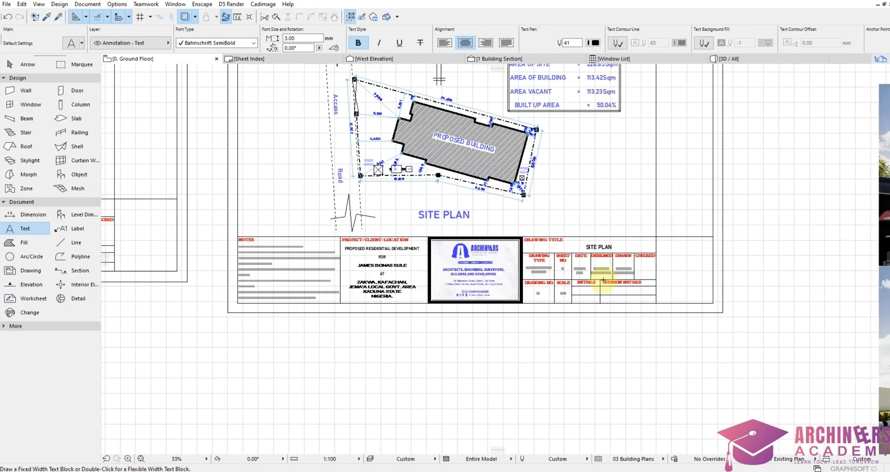
scroll(603, 280, "down", 3)
scroll(445, 160, "up", 2)
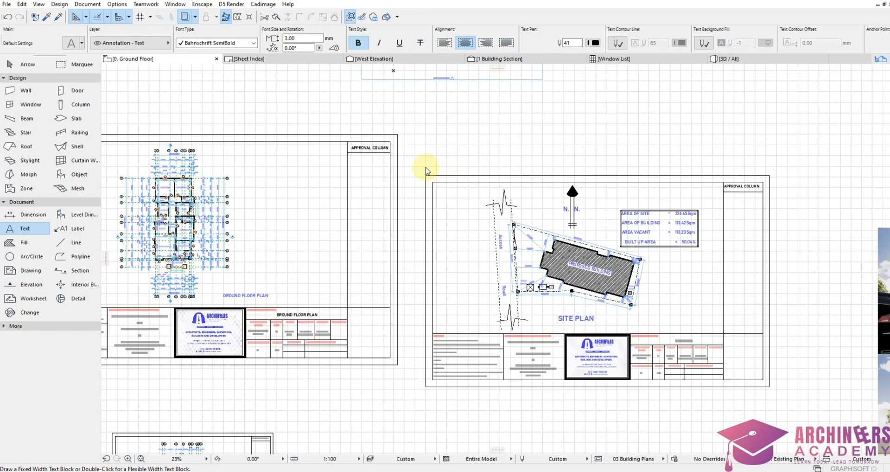
Step: Move the site plan sheet into line beside the ground floor plan
left_click(786, 394)
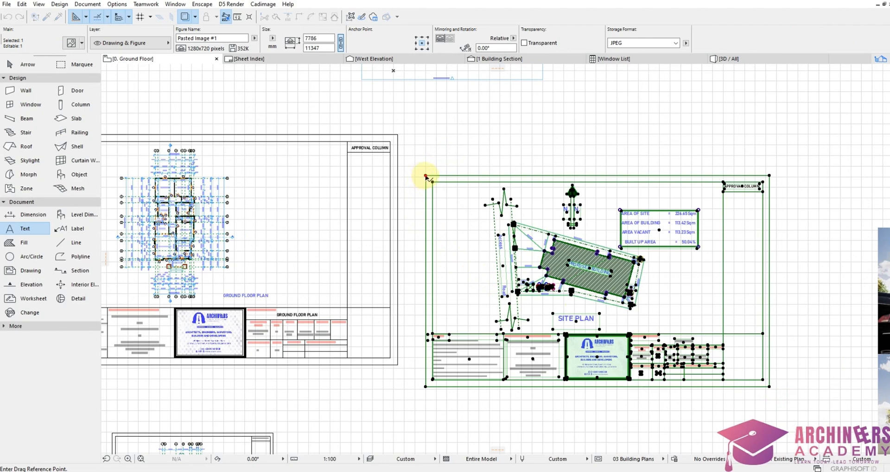
left_click(425, 176)
left_click(397, 135)
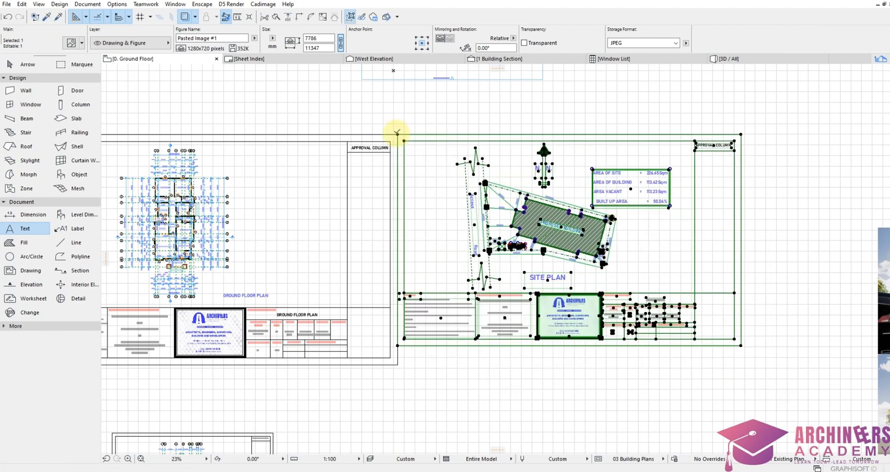
key("Escape")
scroll(224, 238, "down", 3)
scroll(206, 204, "up", 3)
Step: Marquee-select the roof plan sheet and the two leftmost sheets, then cancel the move
left_click(194, 158)
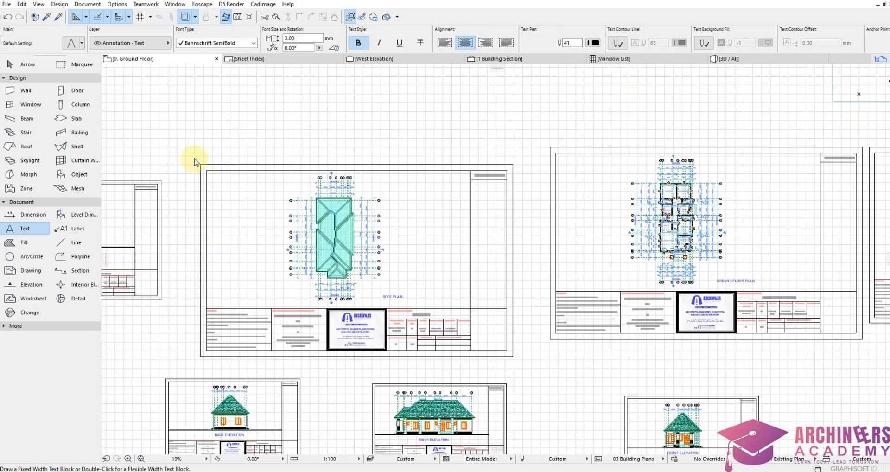
left_click(541, 355)
scroll(591, 201, "down", 3)
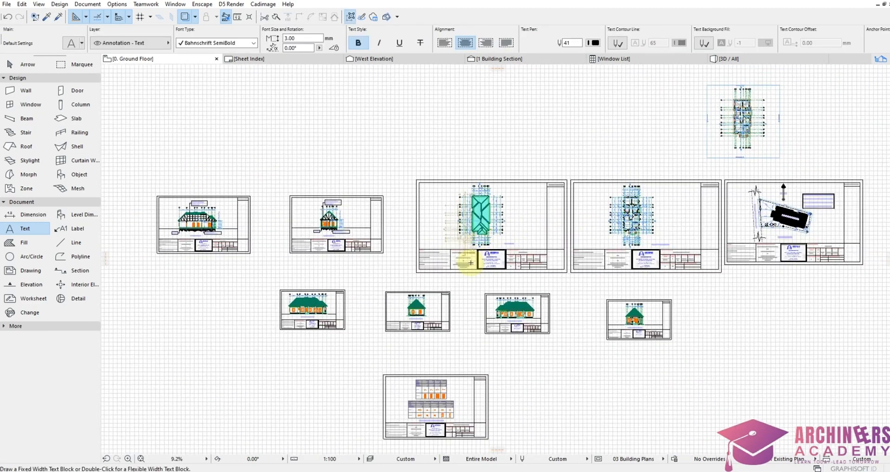
left_click(143, 190)
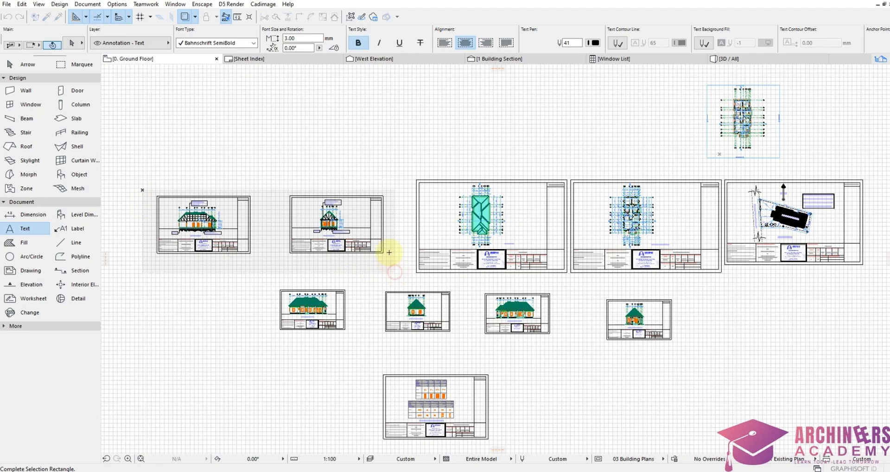
left_click(389, 253)
scroll(382, 193, "up", 5)
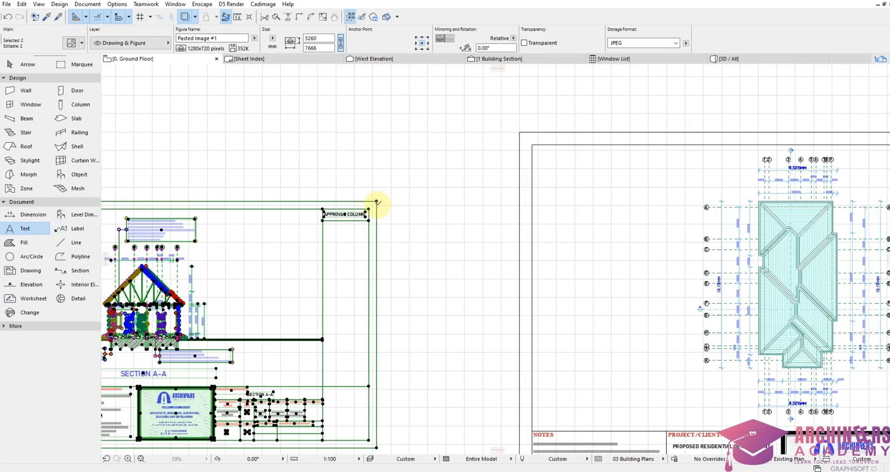
key("Escape")
scroll(423, 280, "down", 5)
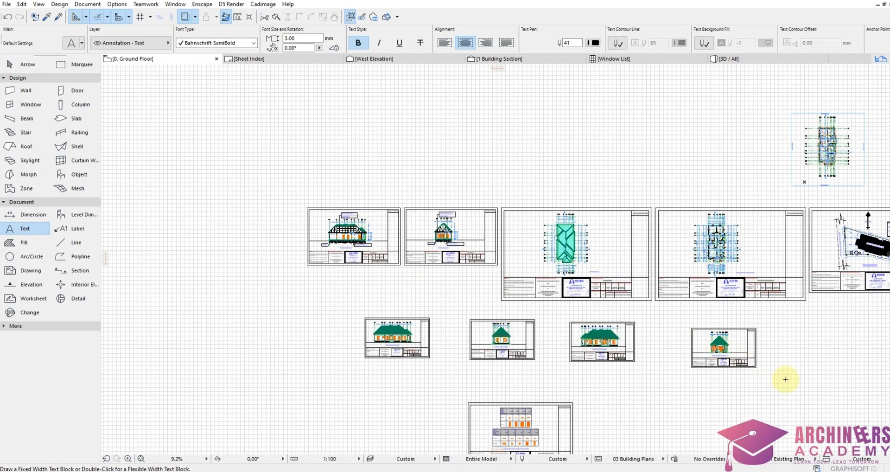
scroll(783, 377, "up", 1)
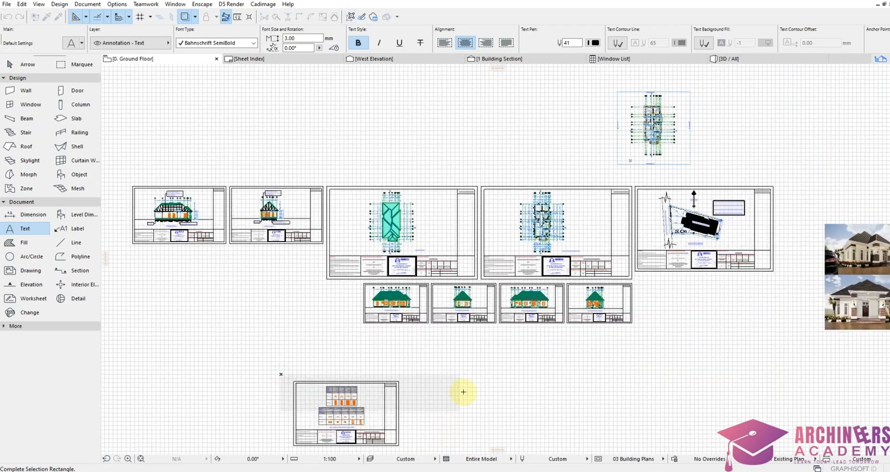
scroll(445, 408, "down", 3)
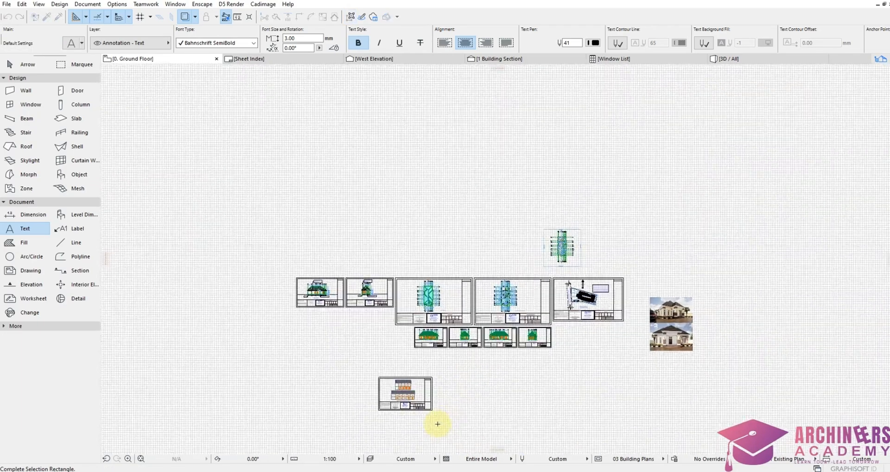
scroll(431, 410, "up", 3)
Step: Marquee-select the schedule sheet to move it into the lower row
left_click(309, 325)
left_click(433, 409)
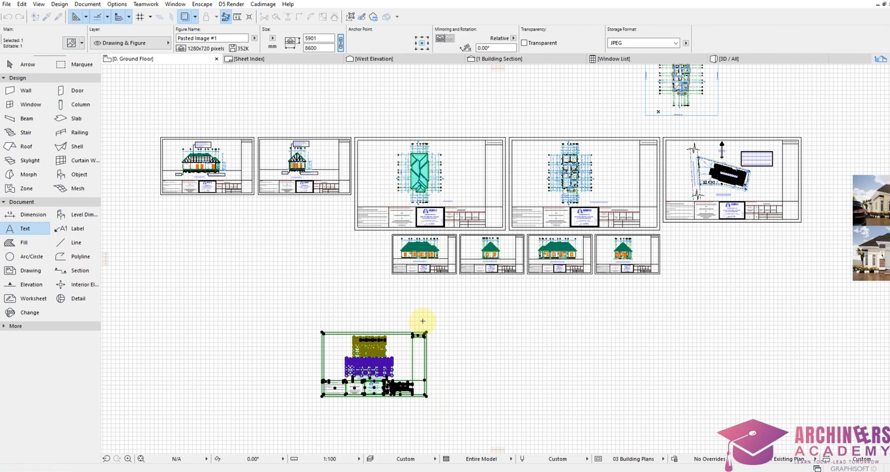
scroll(423, 320, "up", 5)
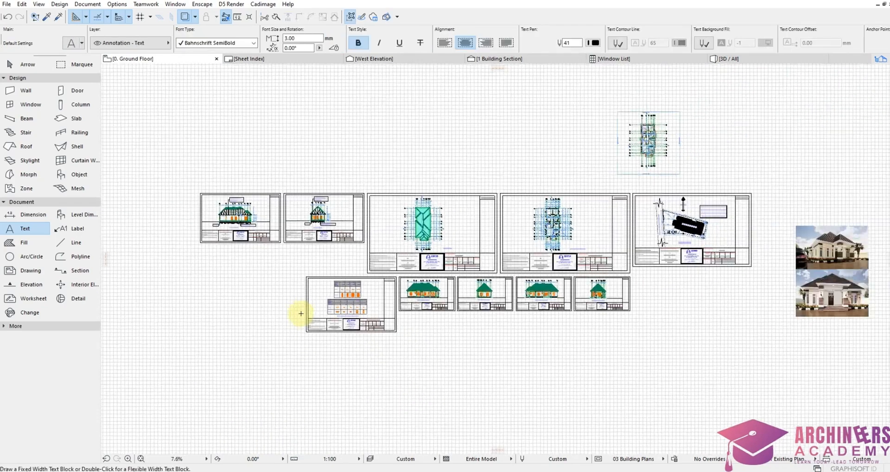
scroll(306, 309, "down", 2)
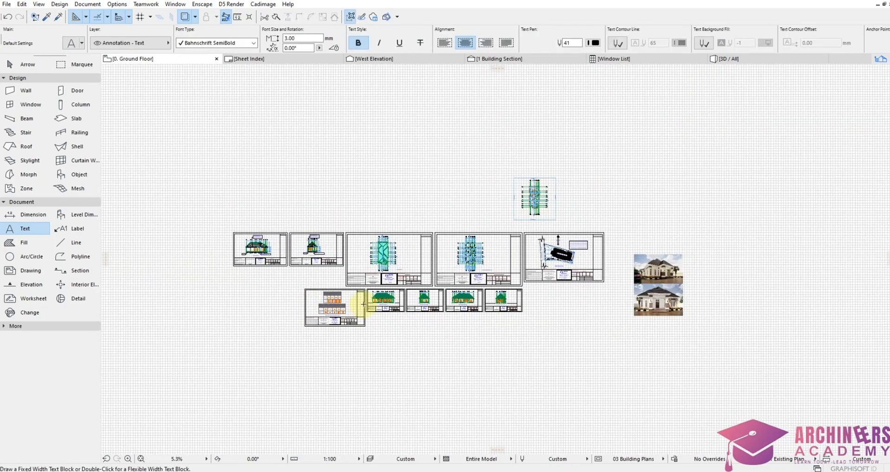
scroll(353, 315, "up", 3)
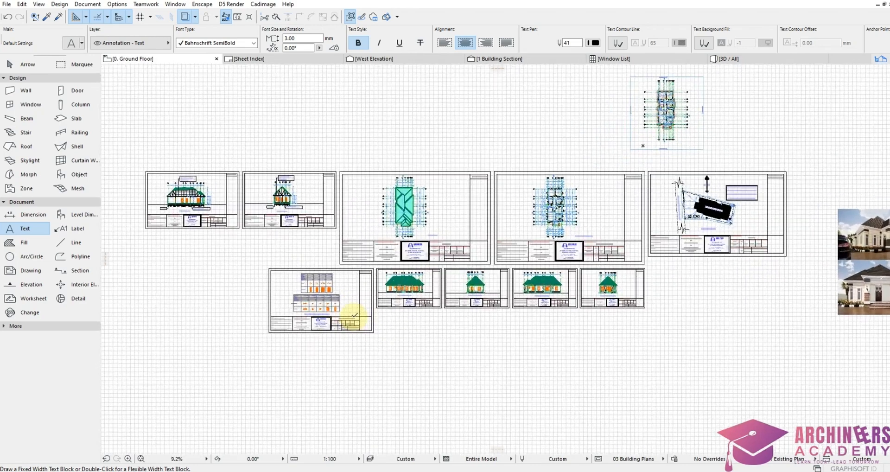
scroll(734, 231, "up", 10)
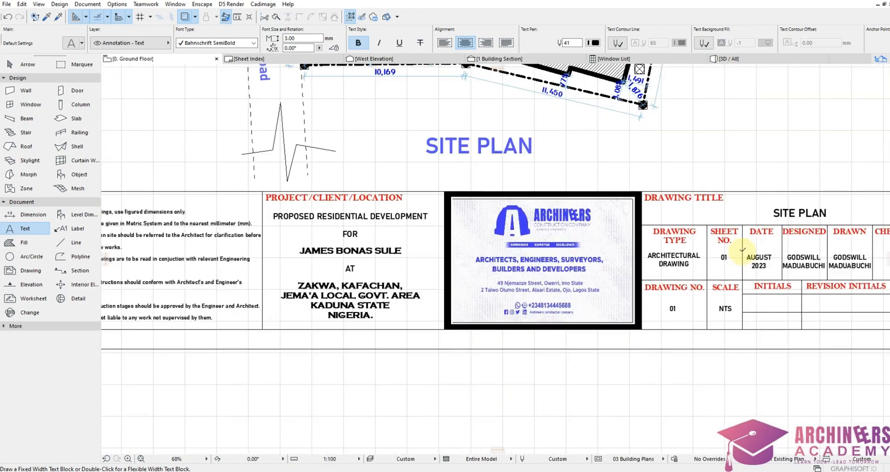